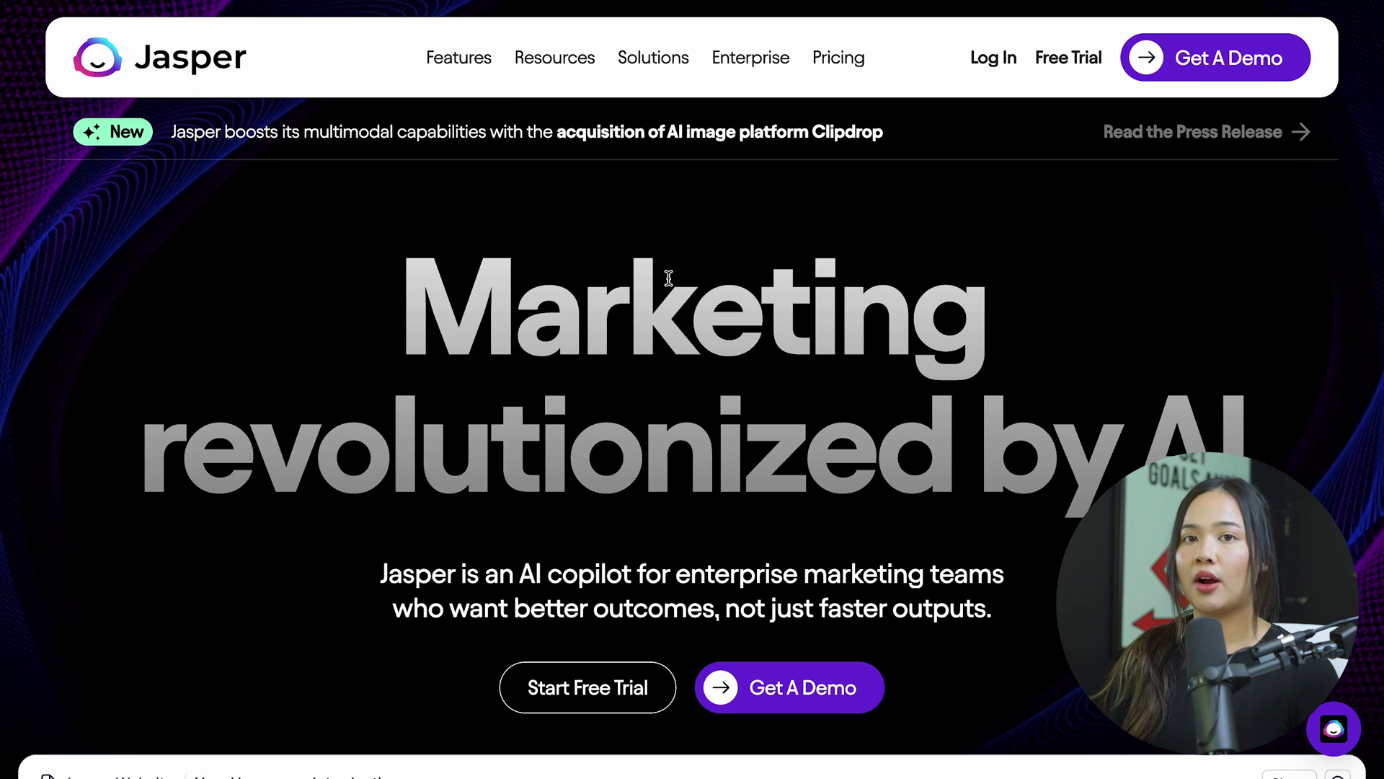
Log in to Jasper by submitting the account email address.
{"action": "scroll", "coordinate": [624, 227], "scroll_direction": "down", "scroll_amount": 2}
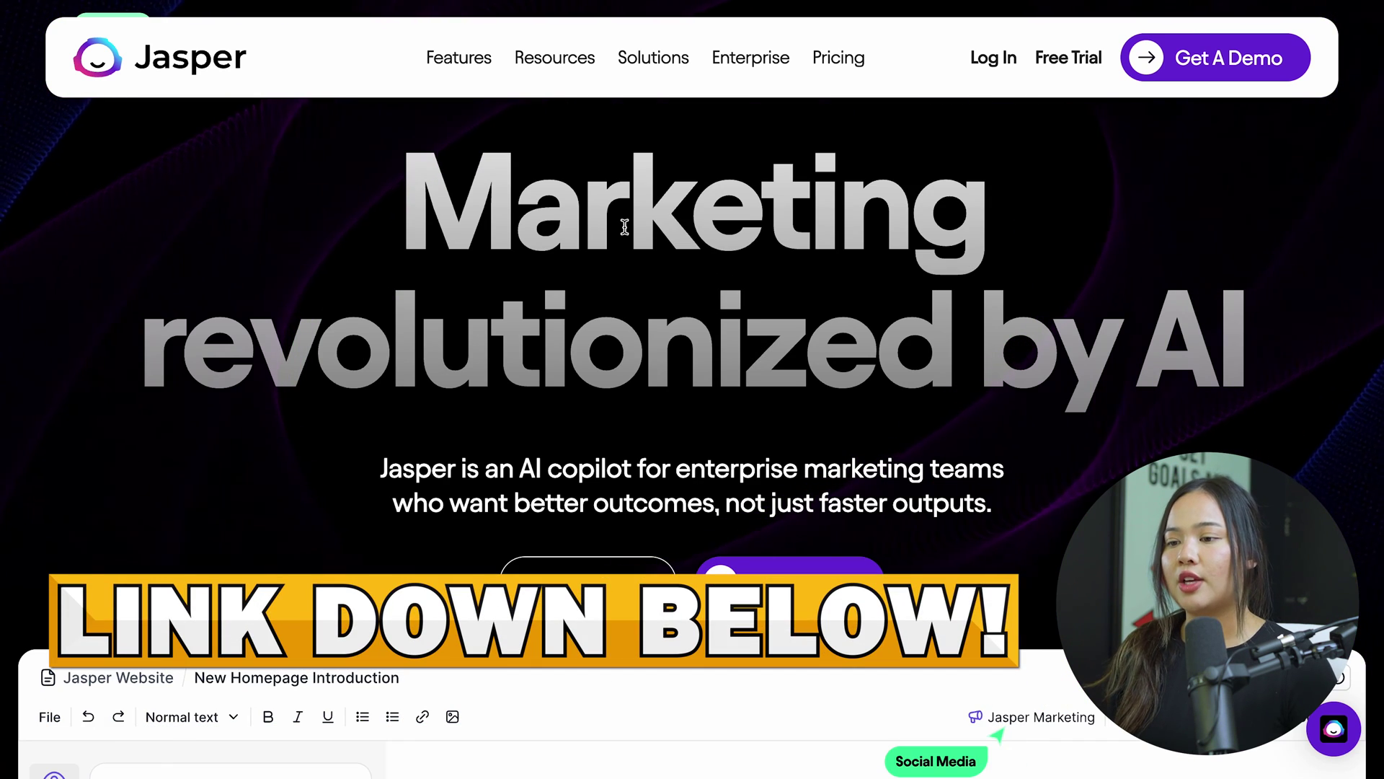
{"action": "scroll", "coordinate": [625, 227], "scroll_direction": "up", "scroll_amount": 1}
{"action": "scroll", "coordinate": [624, 228], "scroll_direction": "up", "scroll_amount": 2}
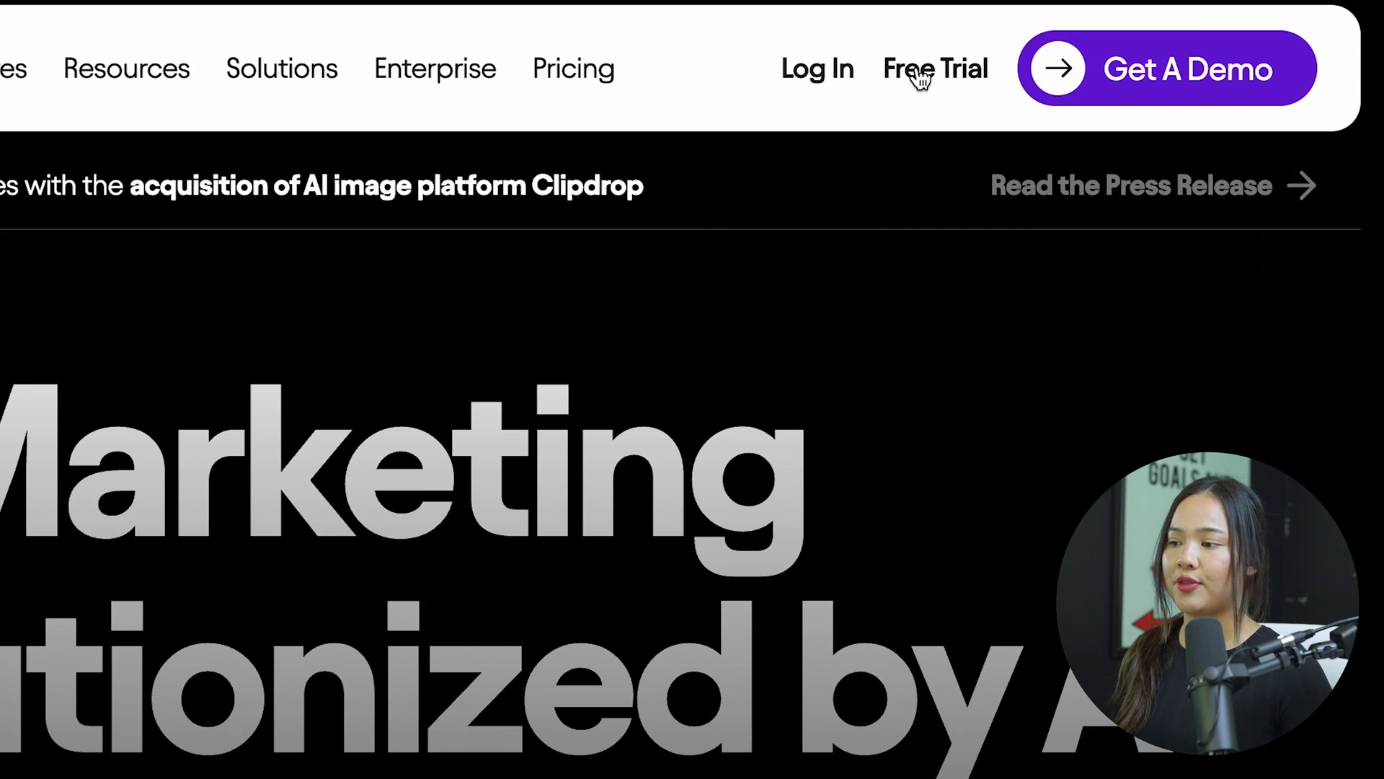
{"action": "left_click", "coordinate": [925, 79]}
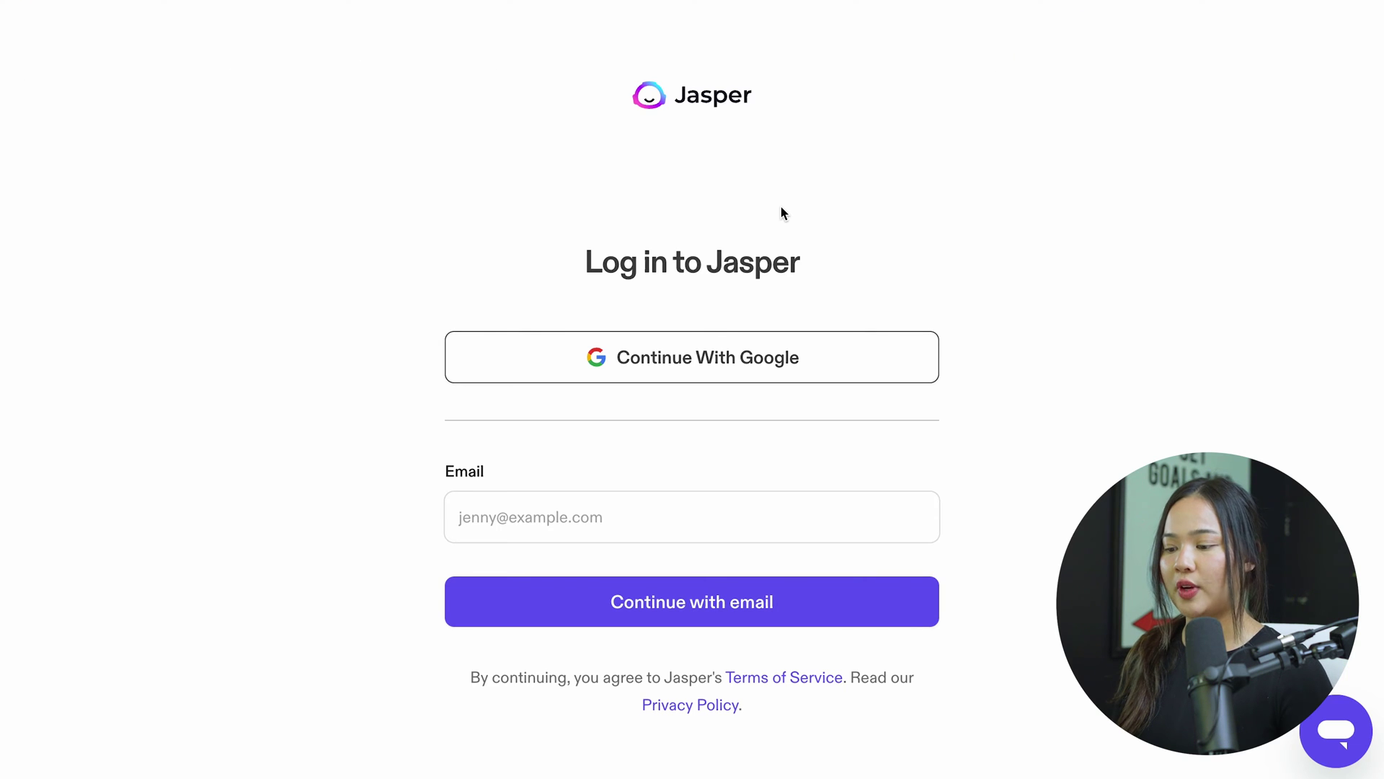
{"action": "left_click", "coordinate": [610, 554]}
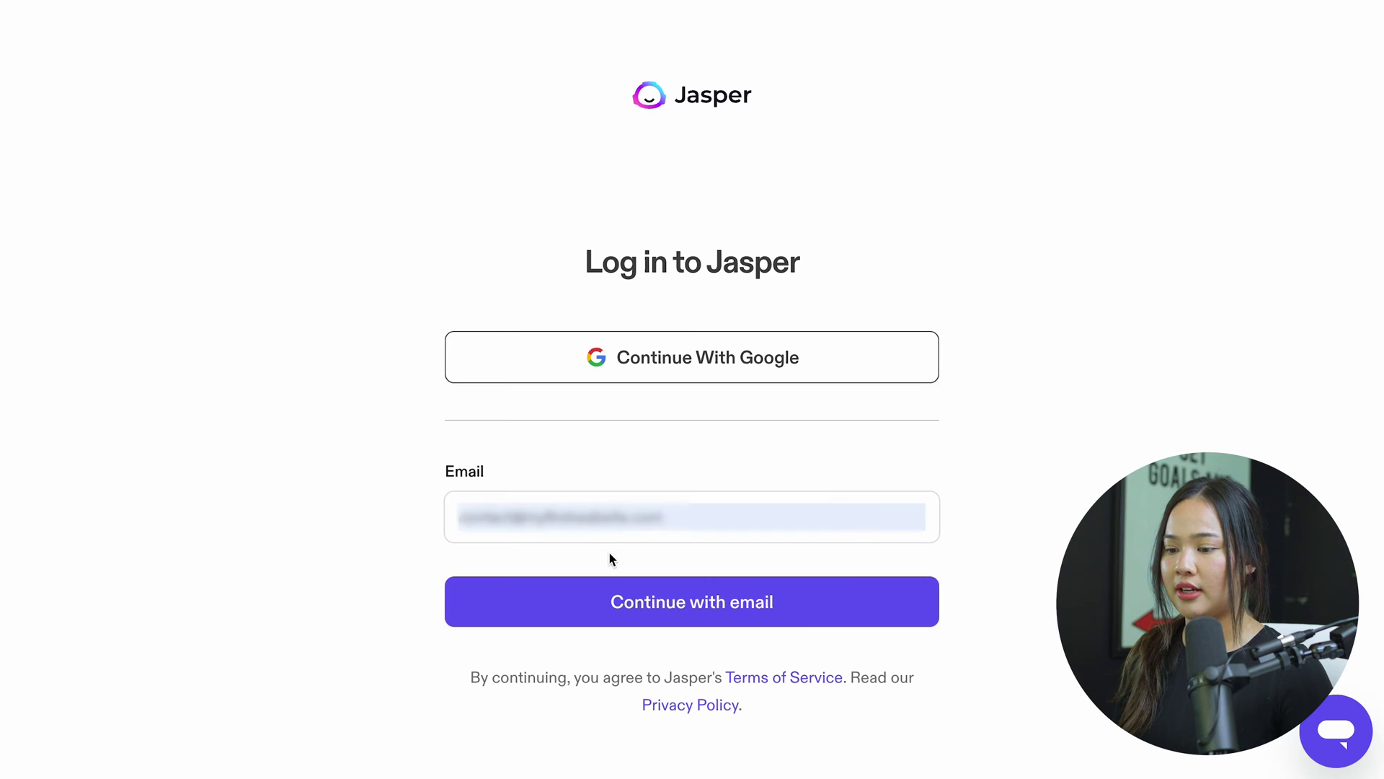
{"action": "left_click", "coordinate": [645, 612]}
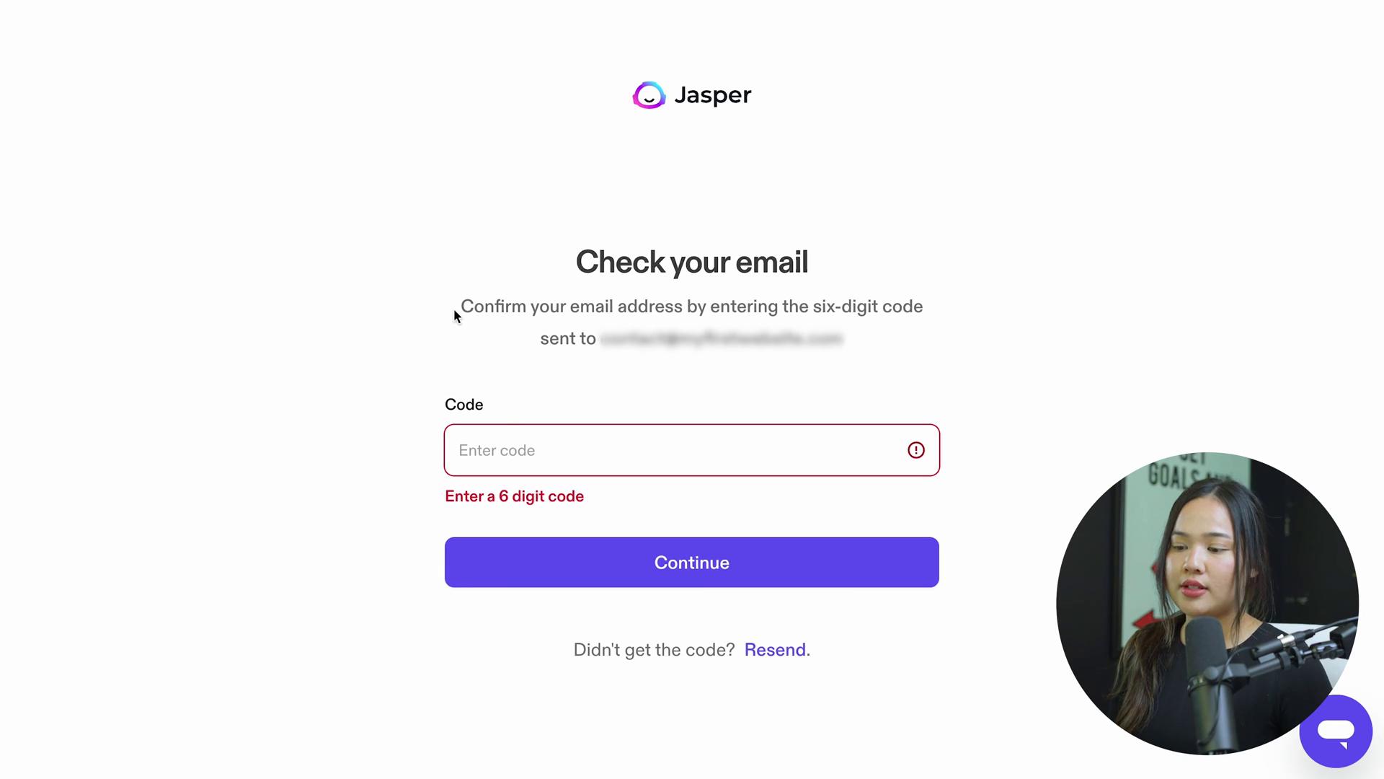
Paste the six-digit confirmation code on the 'Check your email' page.
{"action": "left_click_drag", "start_coordinate": [453, 310], "coordinate": [642, 324]}
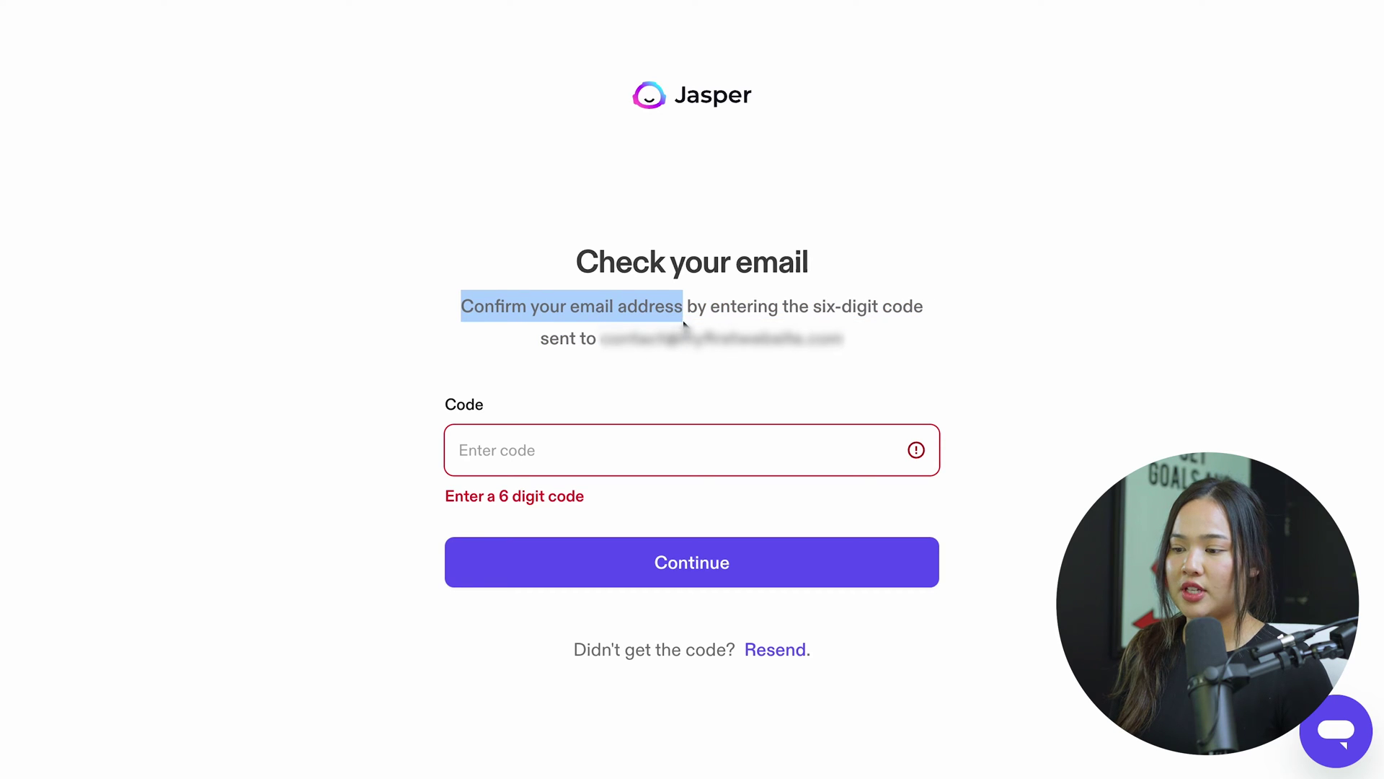
{"action": "left_click_drag", "start_coordinate": [793, 325], "coordinate": [854, 328]}
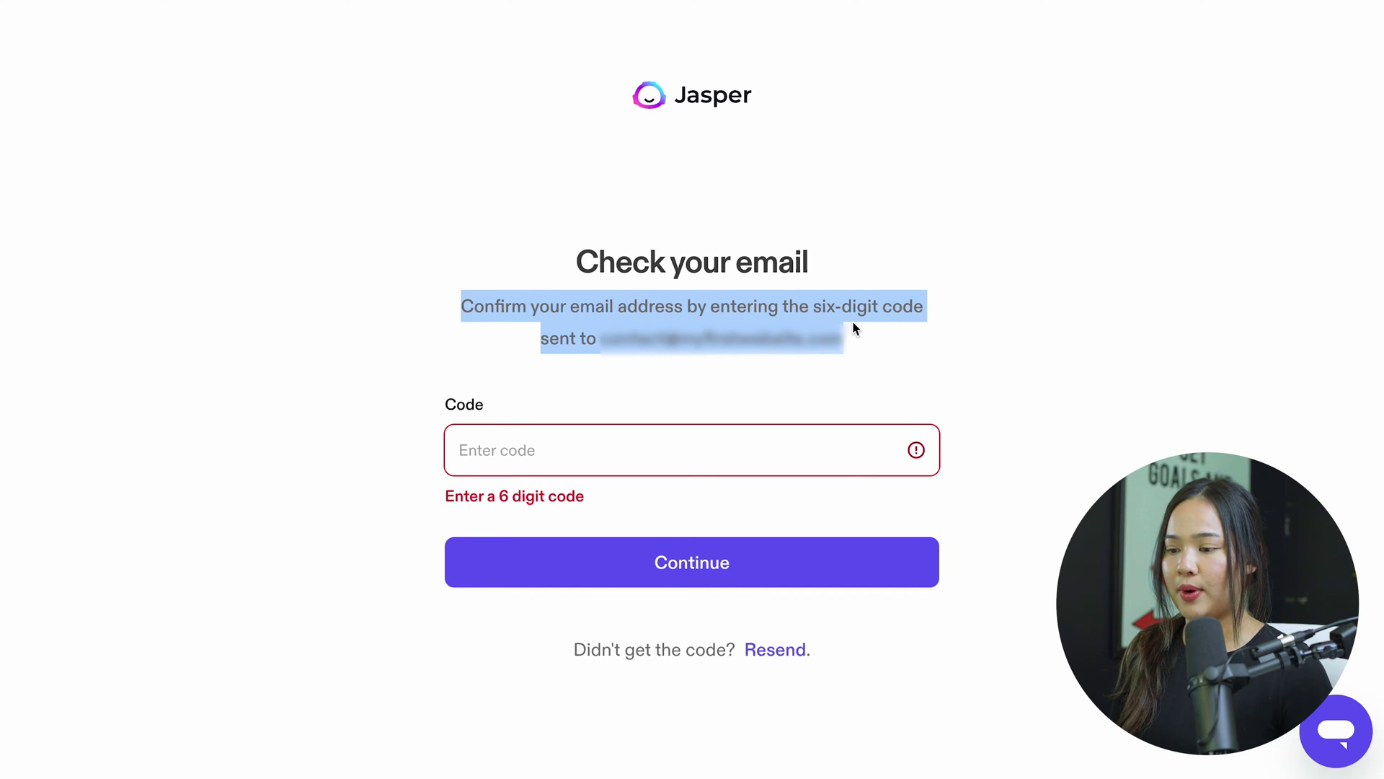
{"action": "left_click", "coordinate": [662, 452]}
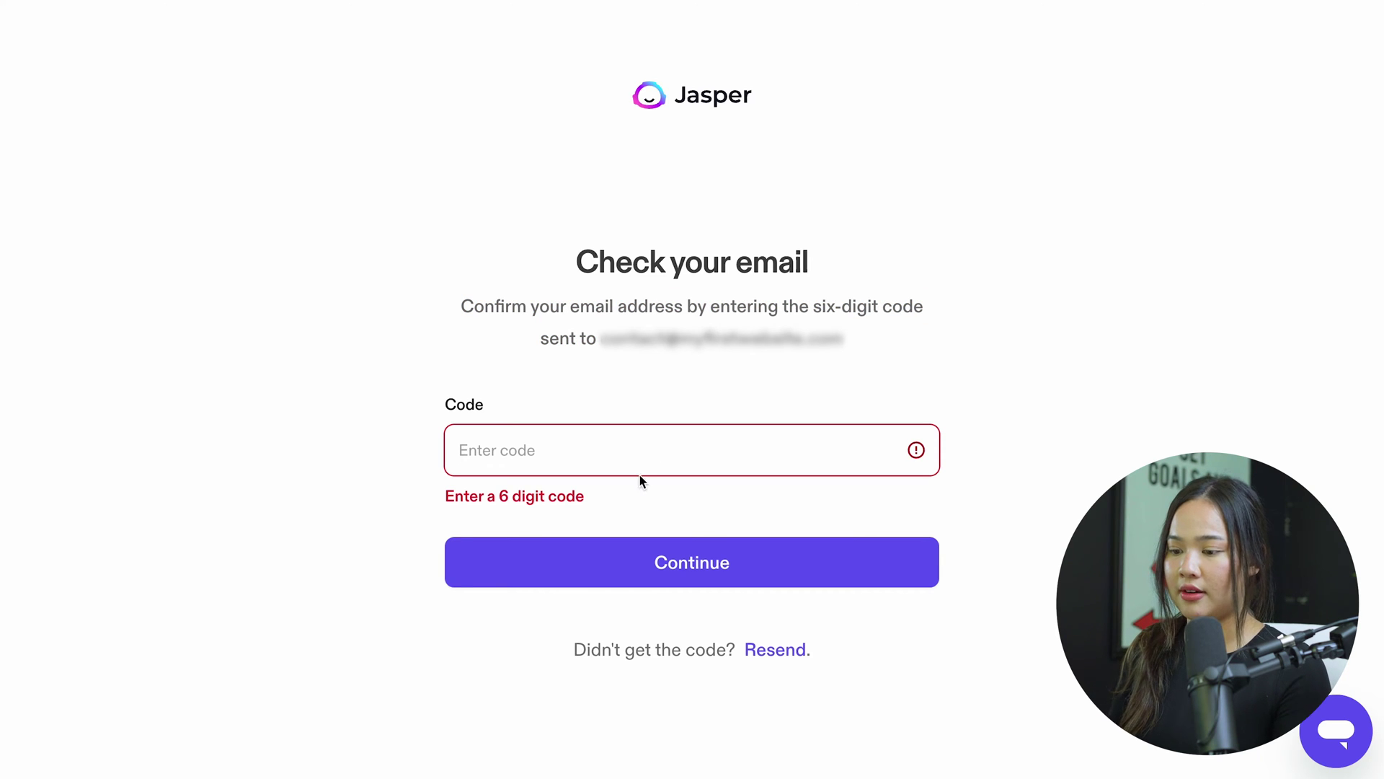
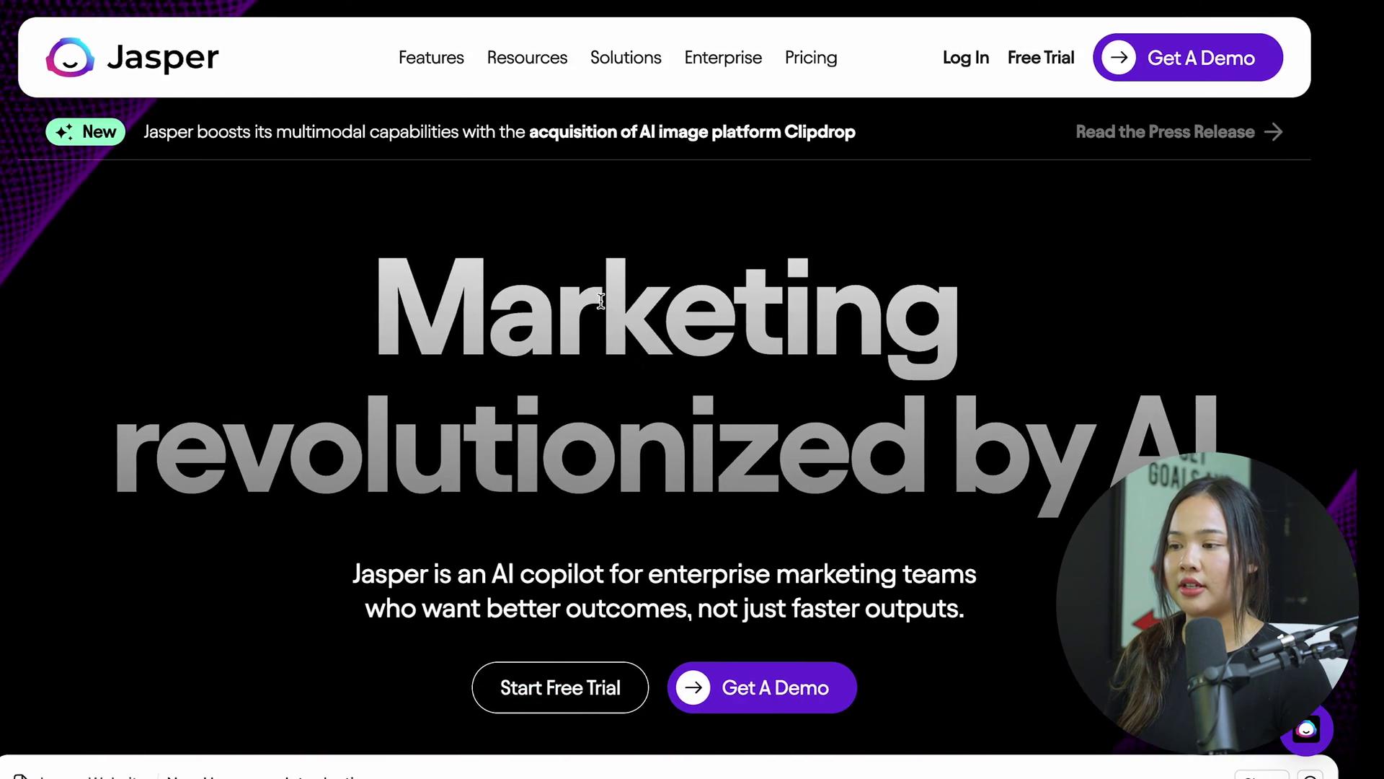
Compare Pricing on monthly versus yearly billing, ending on yearly with Pro $59 and Creator $39.
{"action": "left_click", "coordinate": [859, 68]}
{"action": "scroll", "coordinate": [801, 310], "scroll_direction": "down", "scroll_amount": 1}
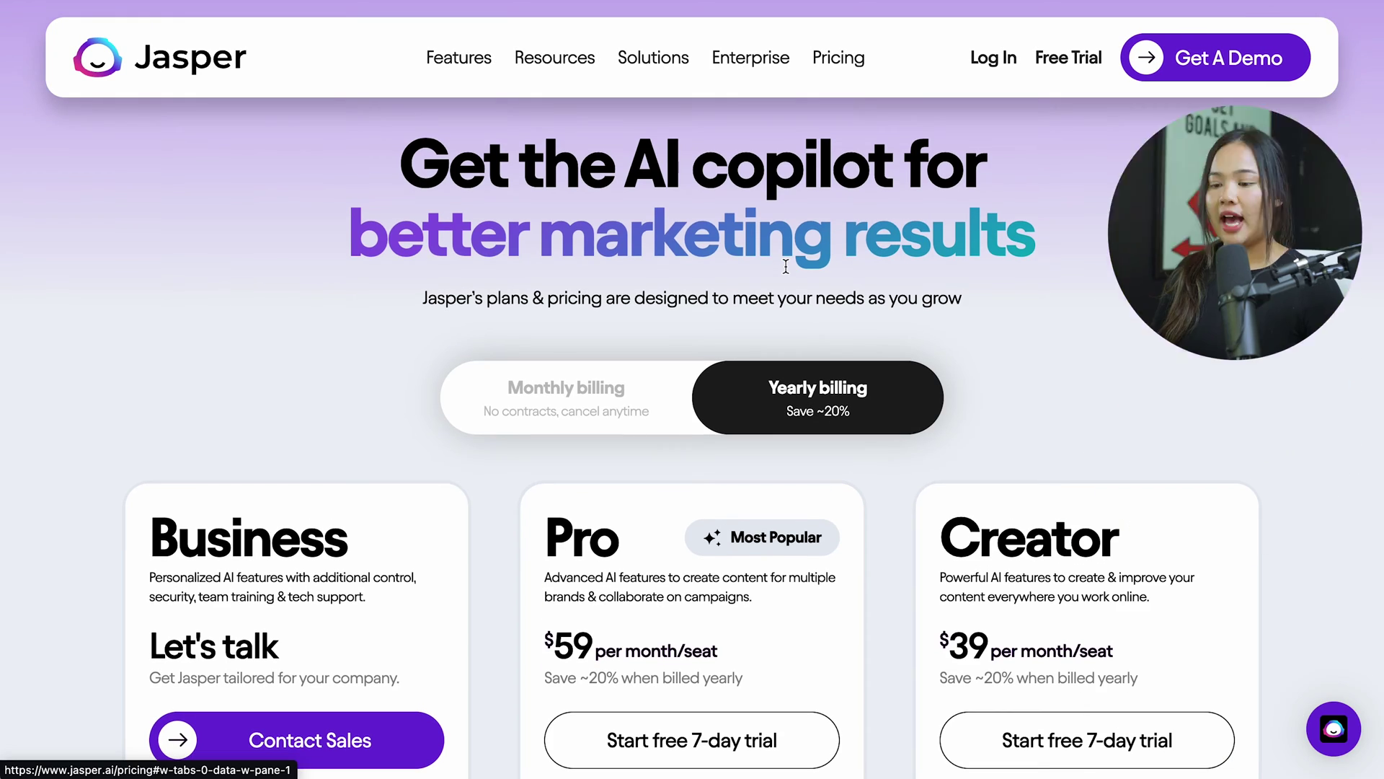
{"action": "scroll", "coordinate": [786, 266], "scroll_direction": "down", "scroll_amount": 2}
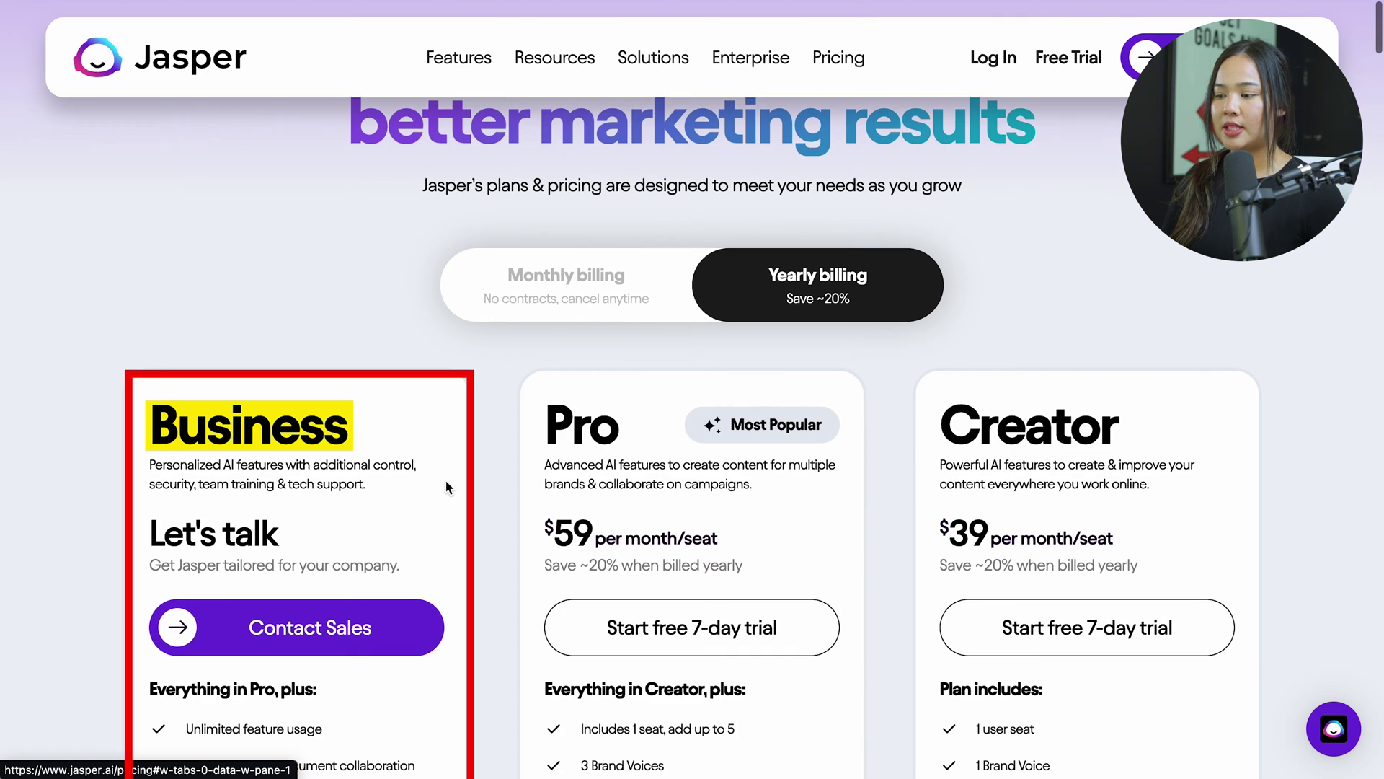
{"action": "left_click", "coordinate": [533, 310]}
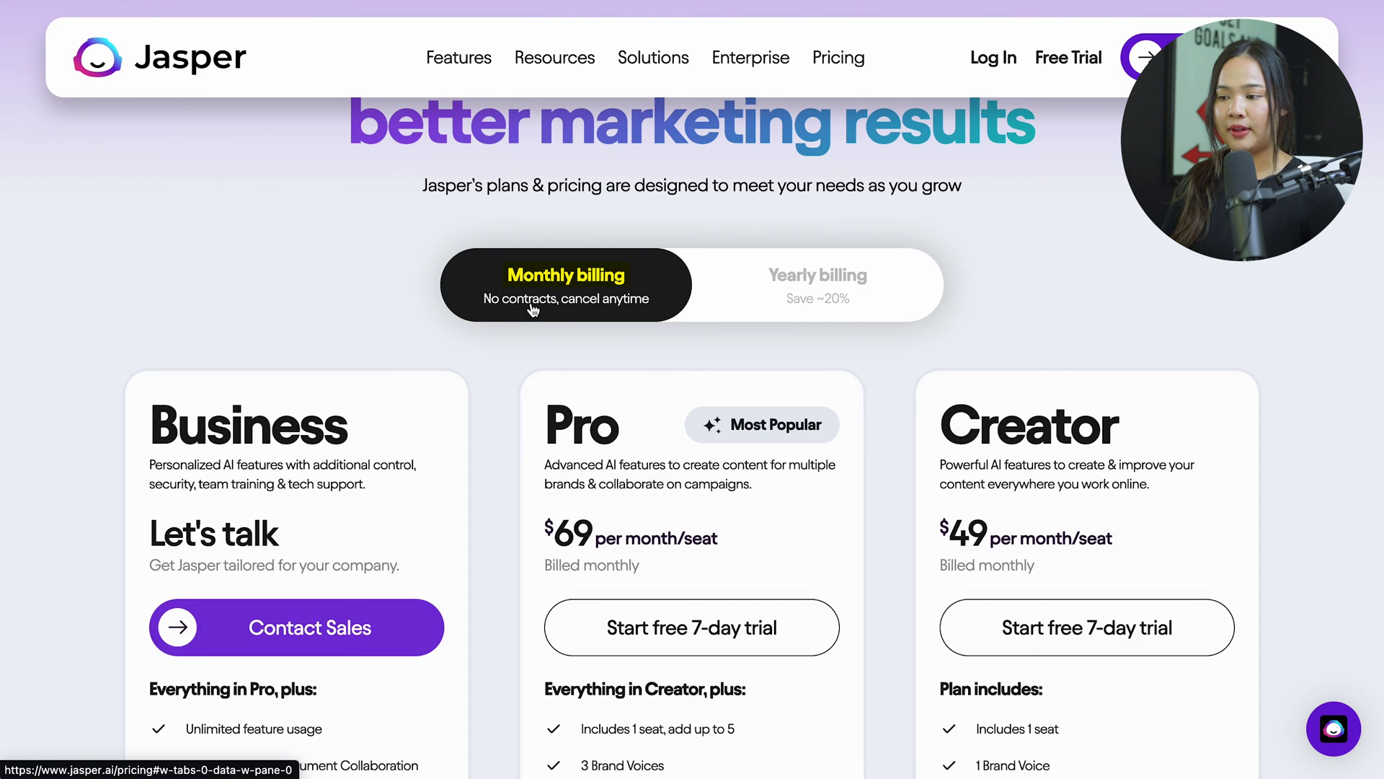
{"action": "left_click", "coordinate": [788, 289]}
{"action": "scroll", "coordinate": [824, 313], "scroll_direction": "down", "scroll_amount": 1}
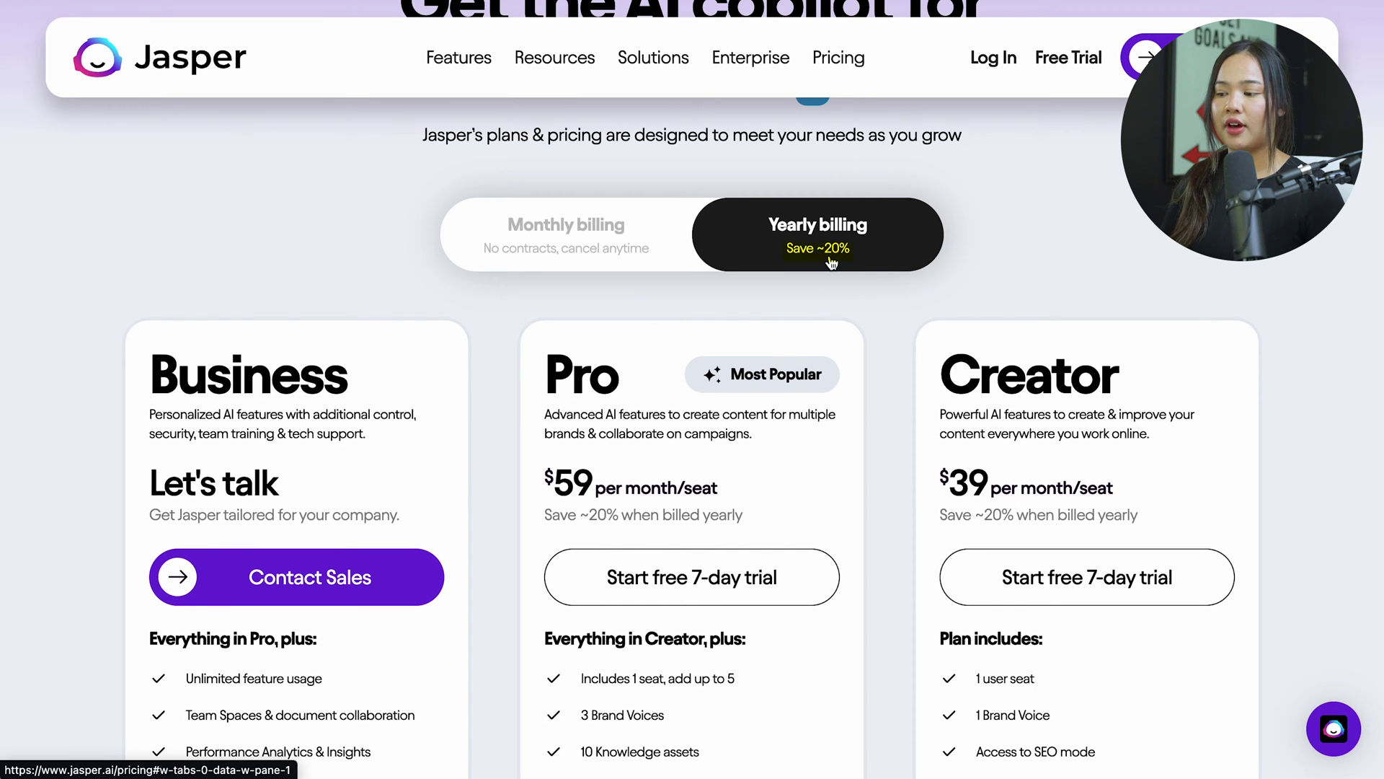
{"action": "scroll", "coordinate": [833, 263], "scroll_direction": "down", "scroll_amount": 3}
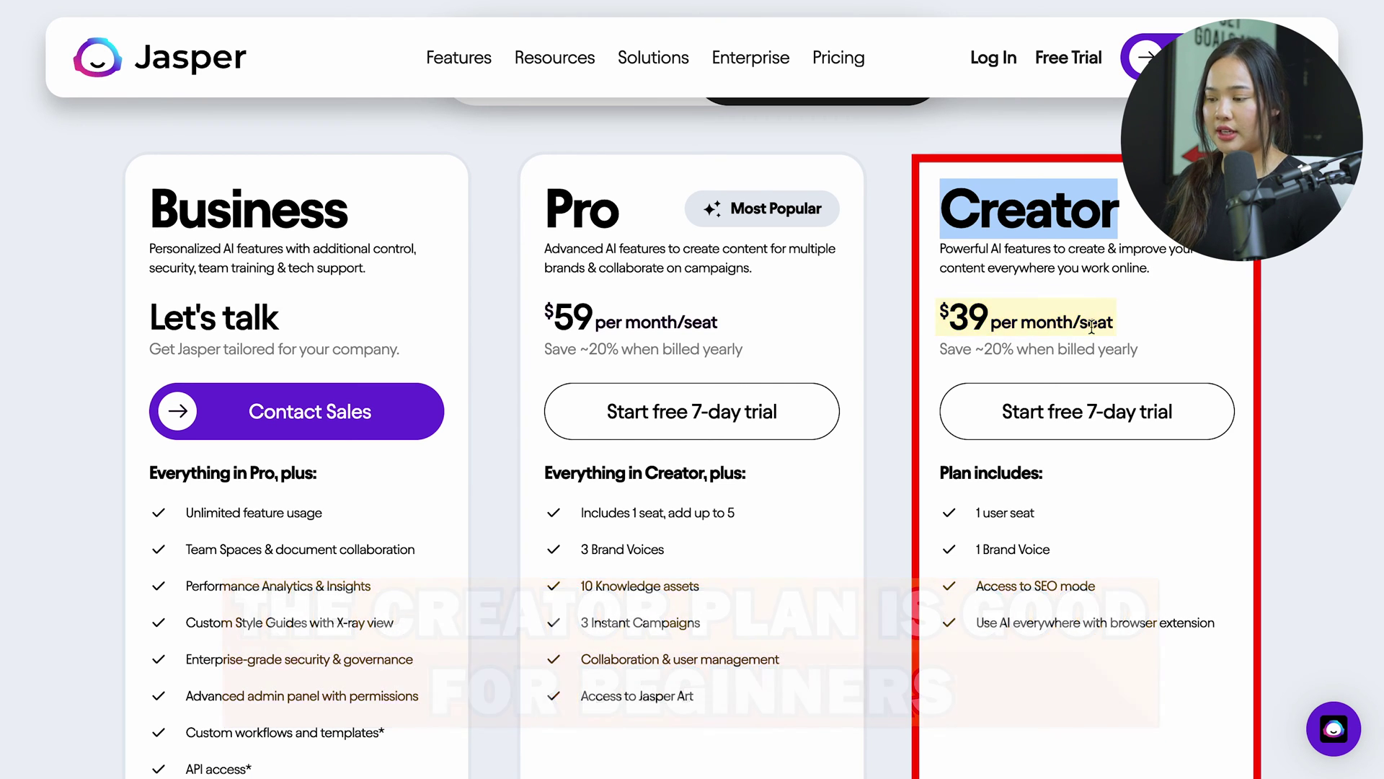
{"action": "scroll", "coordinate": [1092, 327], "scroll_direction": "down", "scroll_amount": 1}
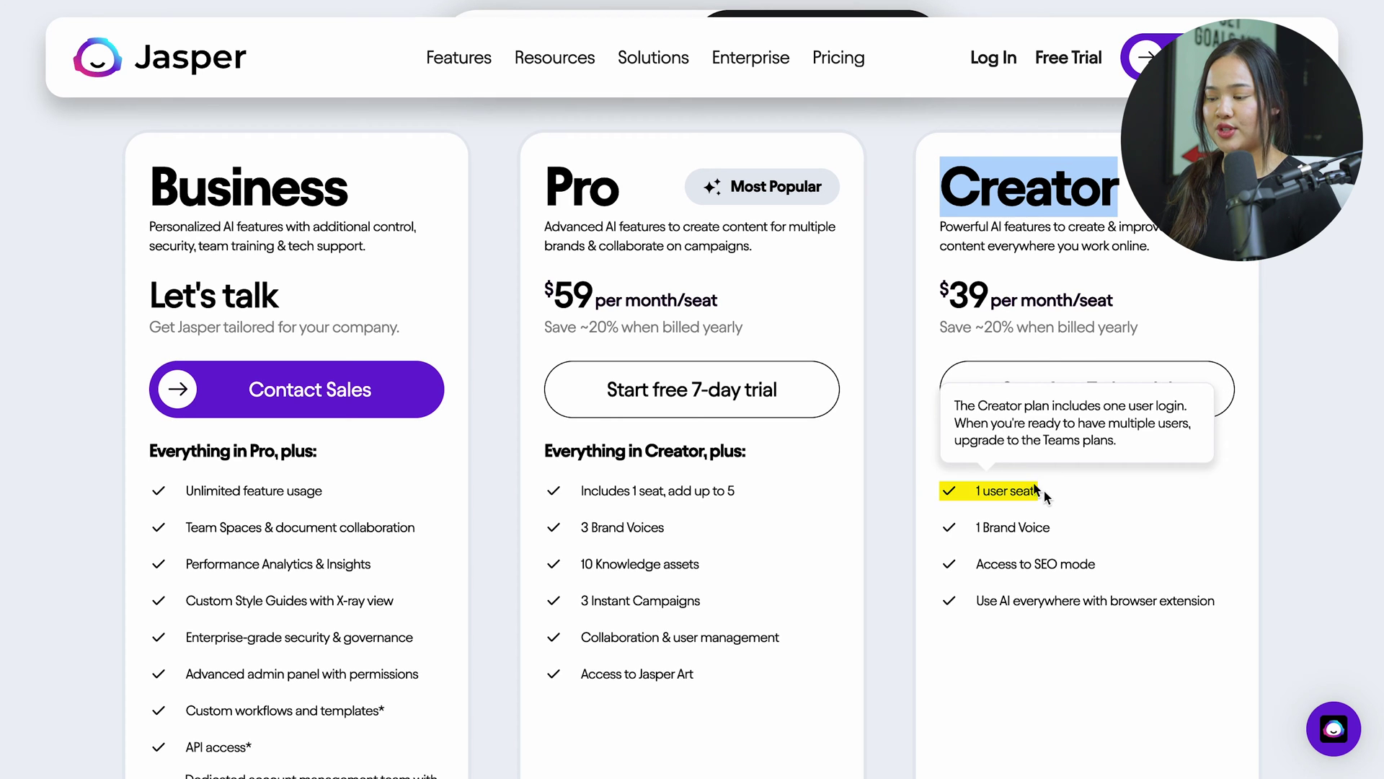
{"action": "mouse_move", "coordinate": [1027, 537]}
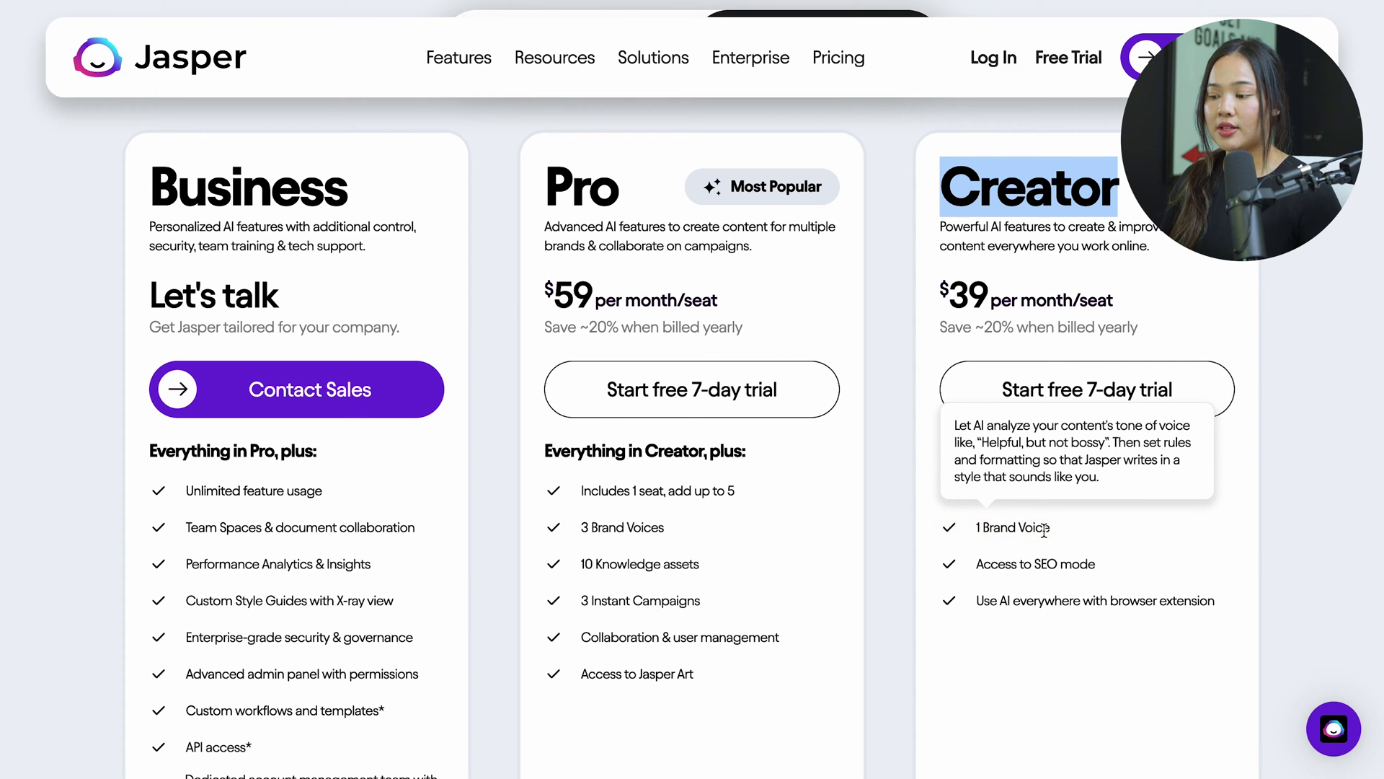
{"action": "mouse_move", "coordinate": [998, 559]}
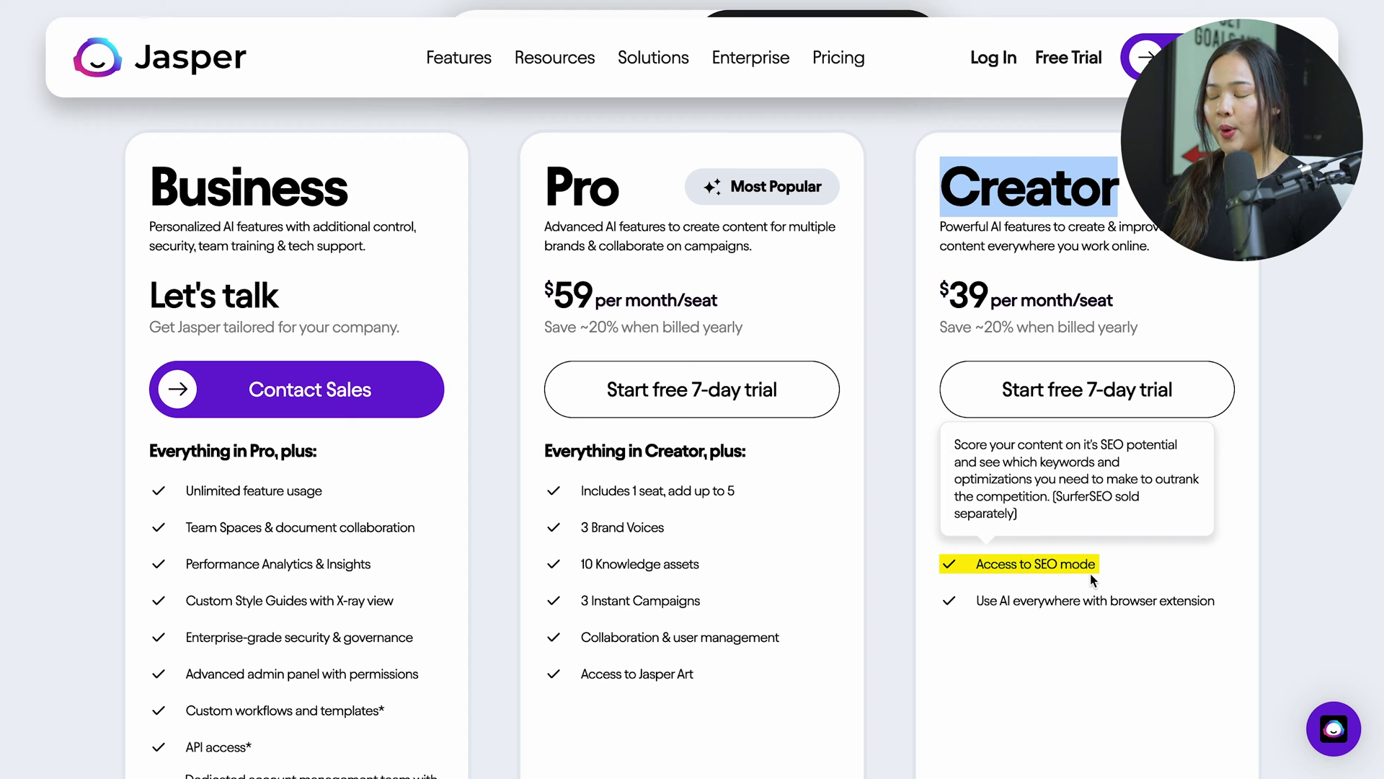
{"action": "mouse_move", "coordinate": [1105, 620]}
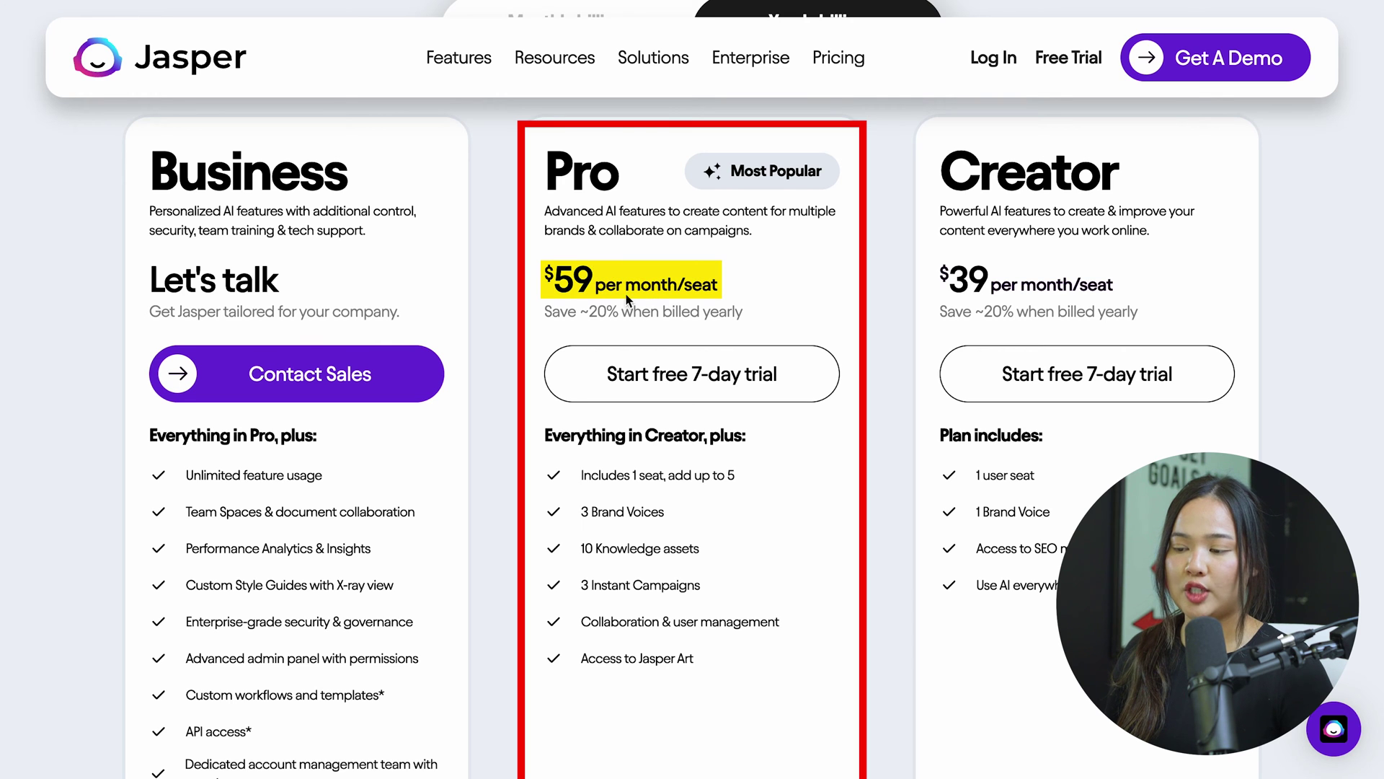
Scroll through the pricing plan cards to compare their included features.
{"action": "scroll", "coordinate": [633, 294], "scroll_direction": "down", "scroll_amount": 1}
{"action": "mouse_move", "coordinate": [721, 431]}
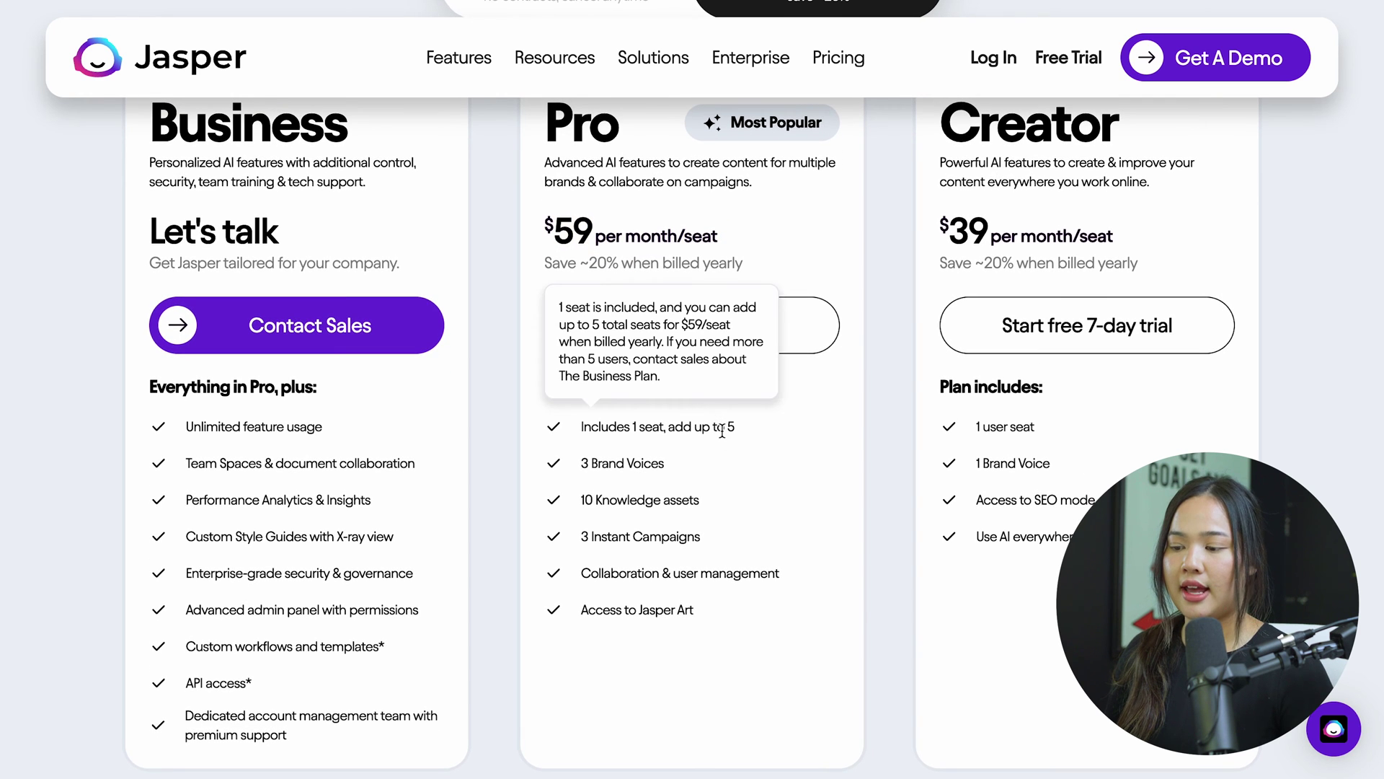
{"action": "mouse_move", "coordinate": [659, 463]}
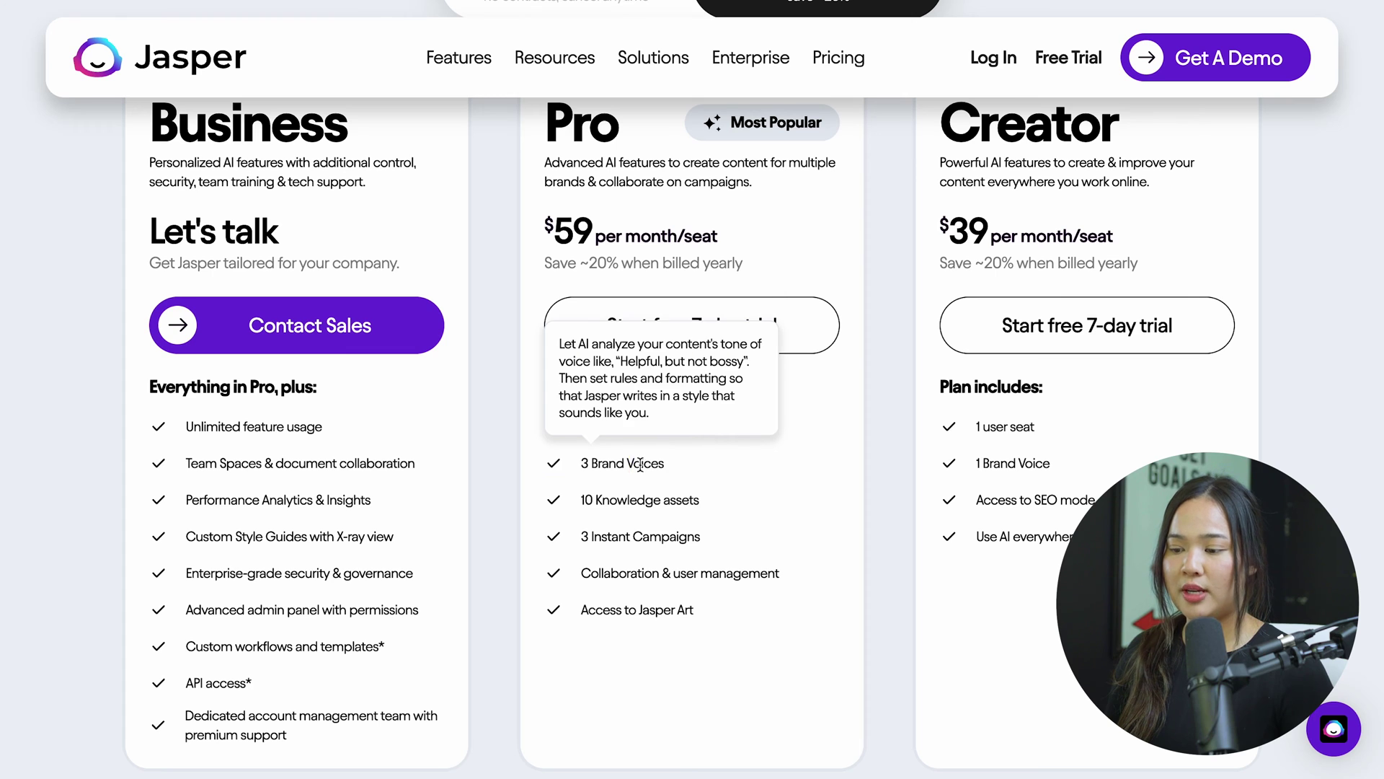
{"action": "mouse_move", "coordinate": [634, 501]}
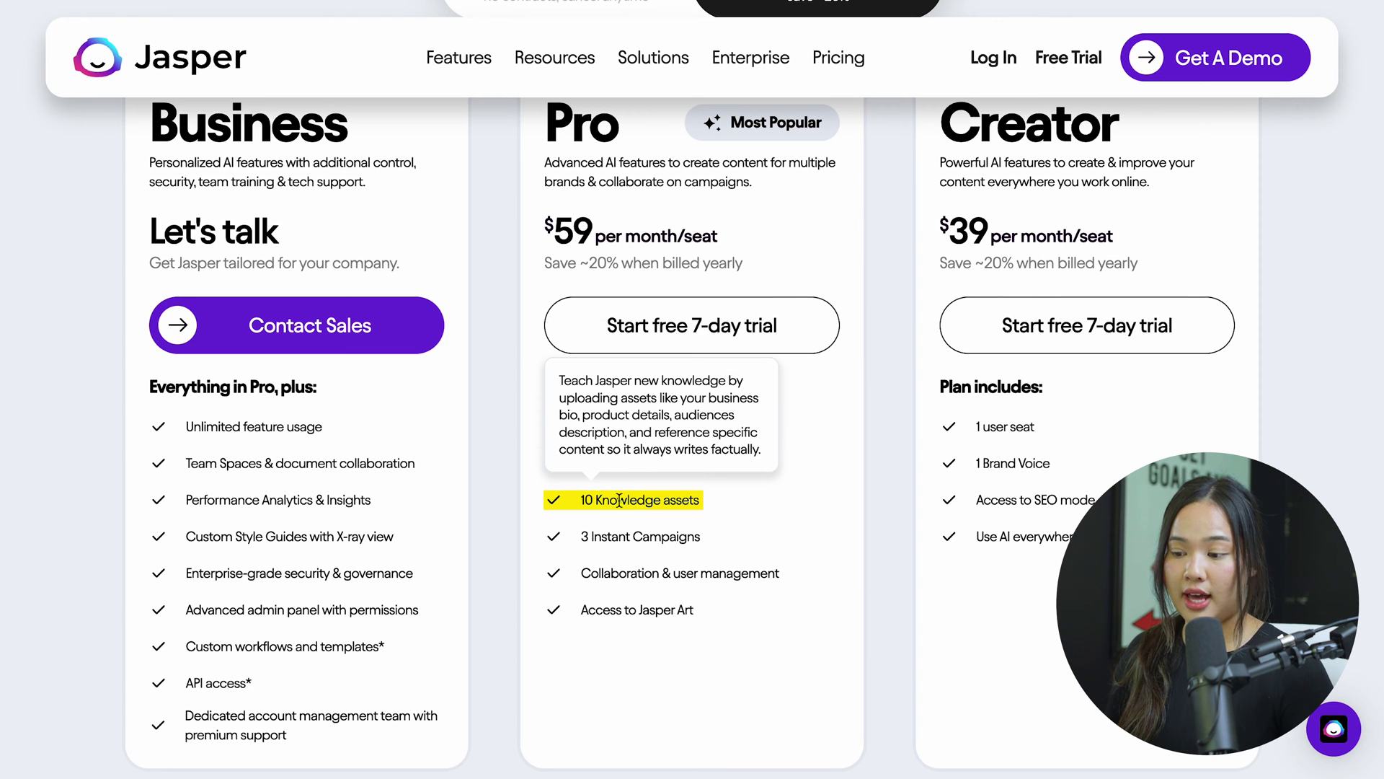
{"action": "mouse_move", "coordinate": [589, 537]}
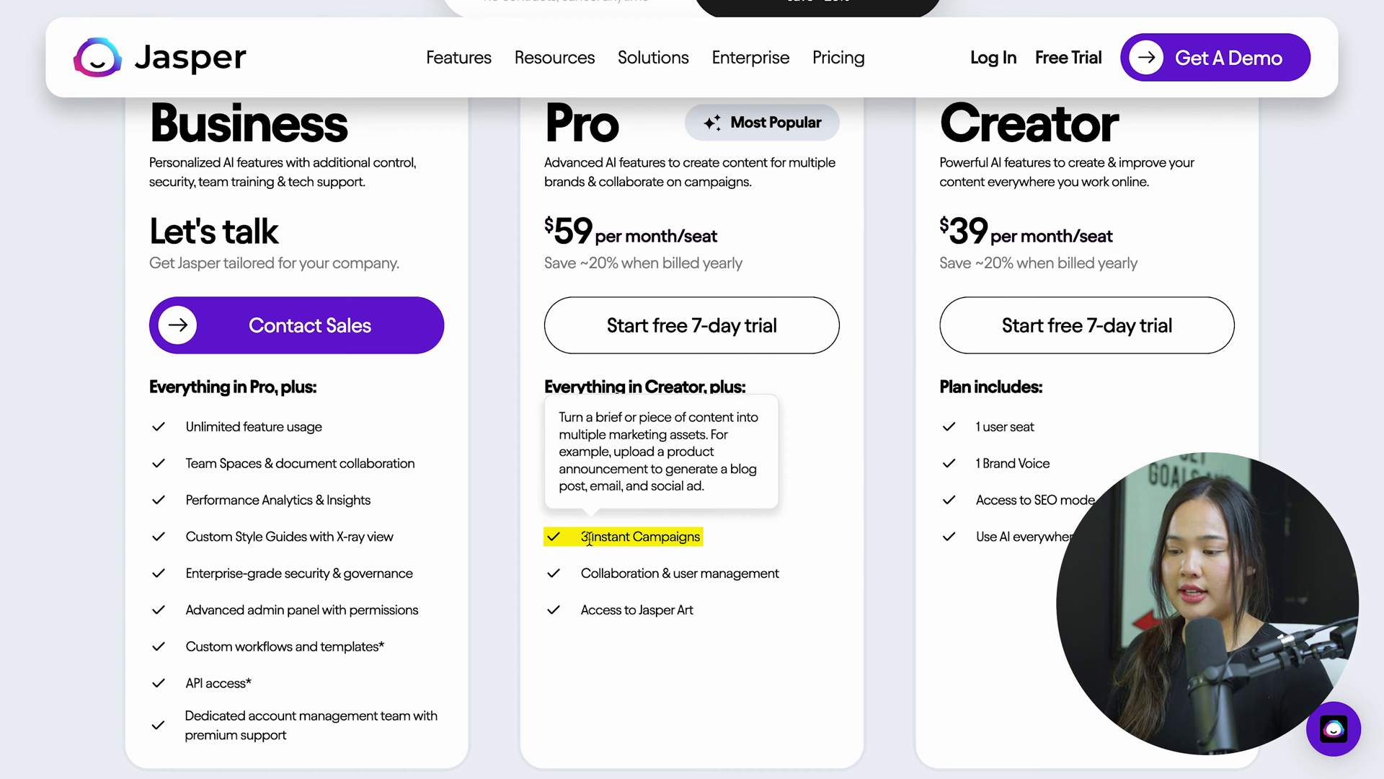
{"action": "mouse_move", "coordinate": [587, 574]}
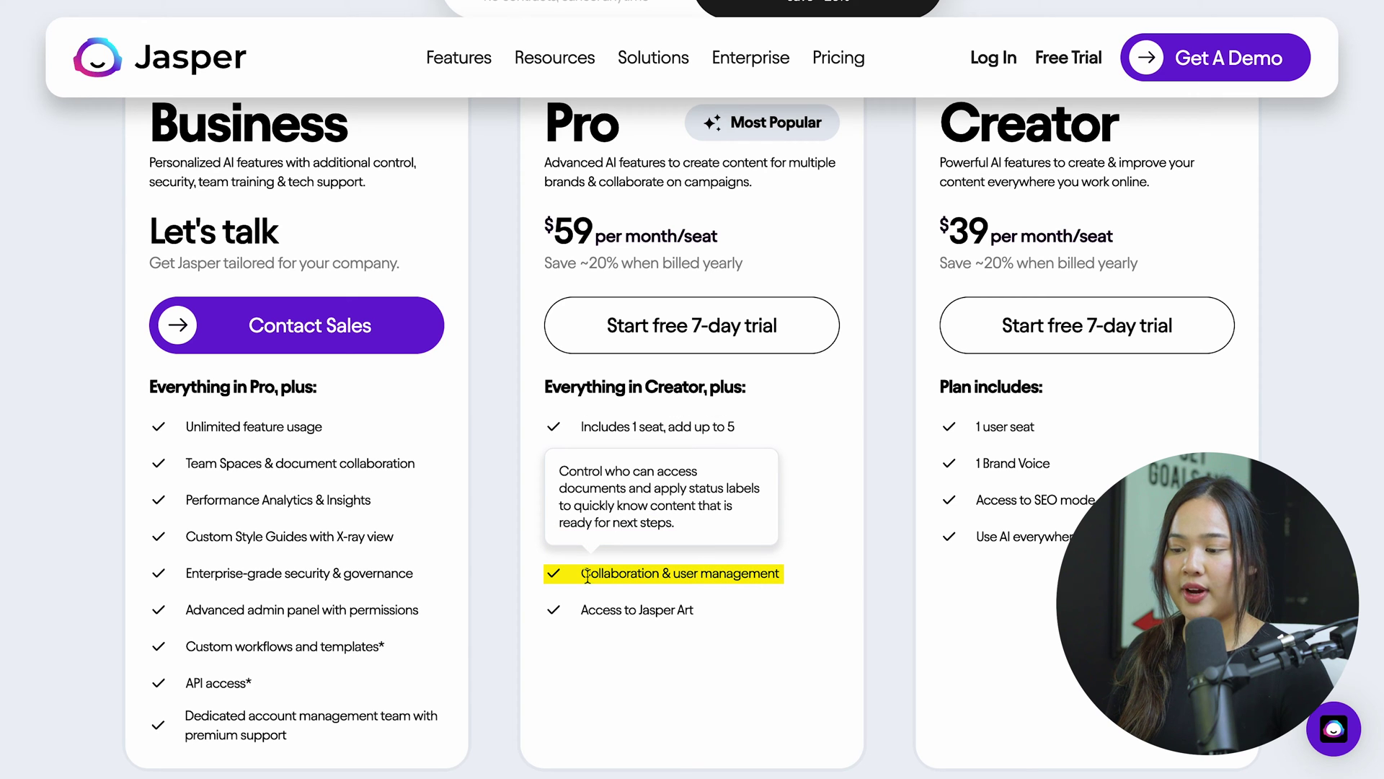
{"action": "scroll", "coordinate": [642, 571], "scroll_direction": "down", "scroll_amount": 1}
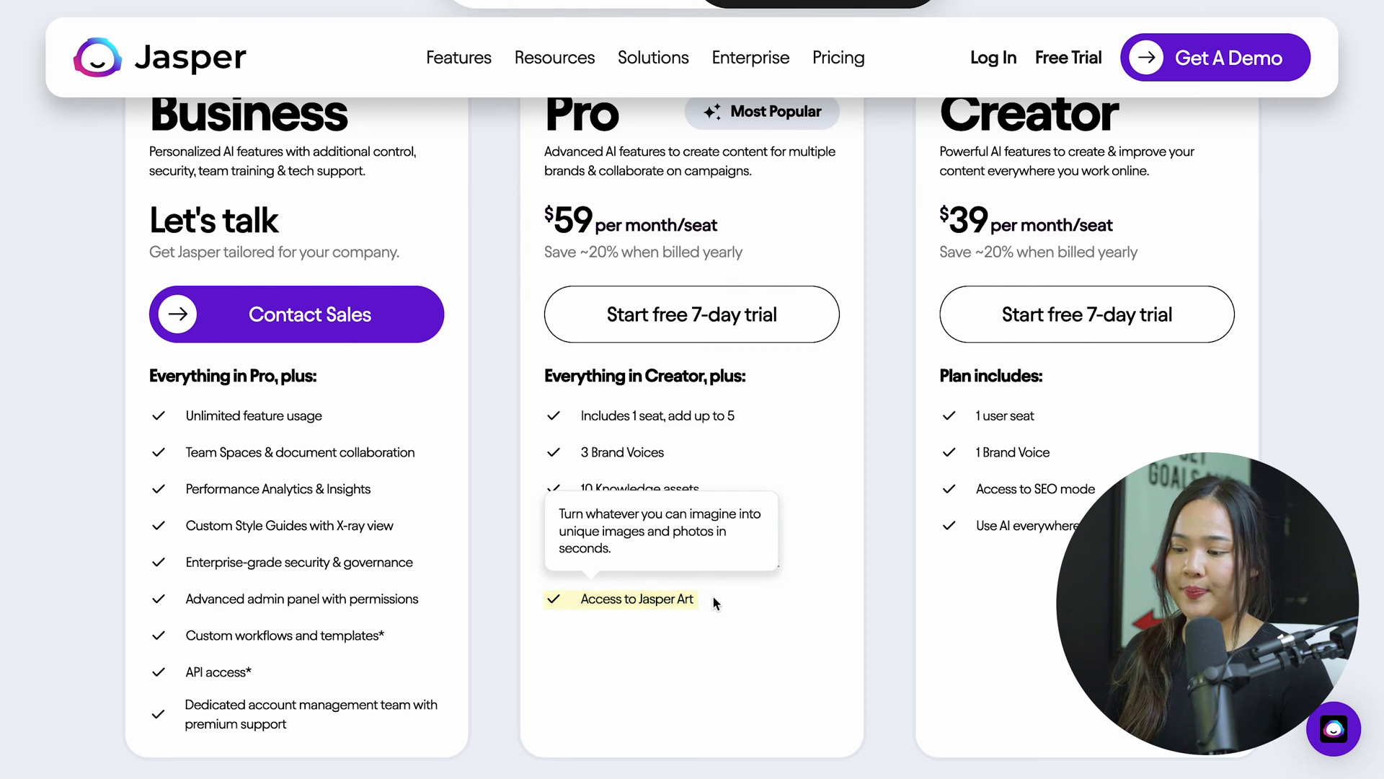
{"action": "scroll", "coordinate": [607, 505], "scroll_direction": "up", "scroll_amount": 2}
{"action": "scroll", "coordinate": [417, 254], "scroll_direction": "down", "scroll_amount": 2}
{"action": "mouse_move", "coordinate": [421, 673]}
{"action": "scroll", "coordinate": [421, 675], "scroll_direction": "down", "scroll_amount": 1}
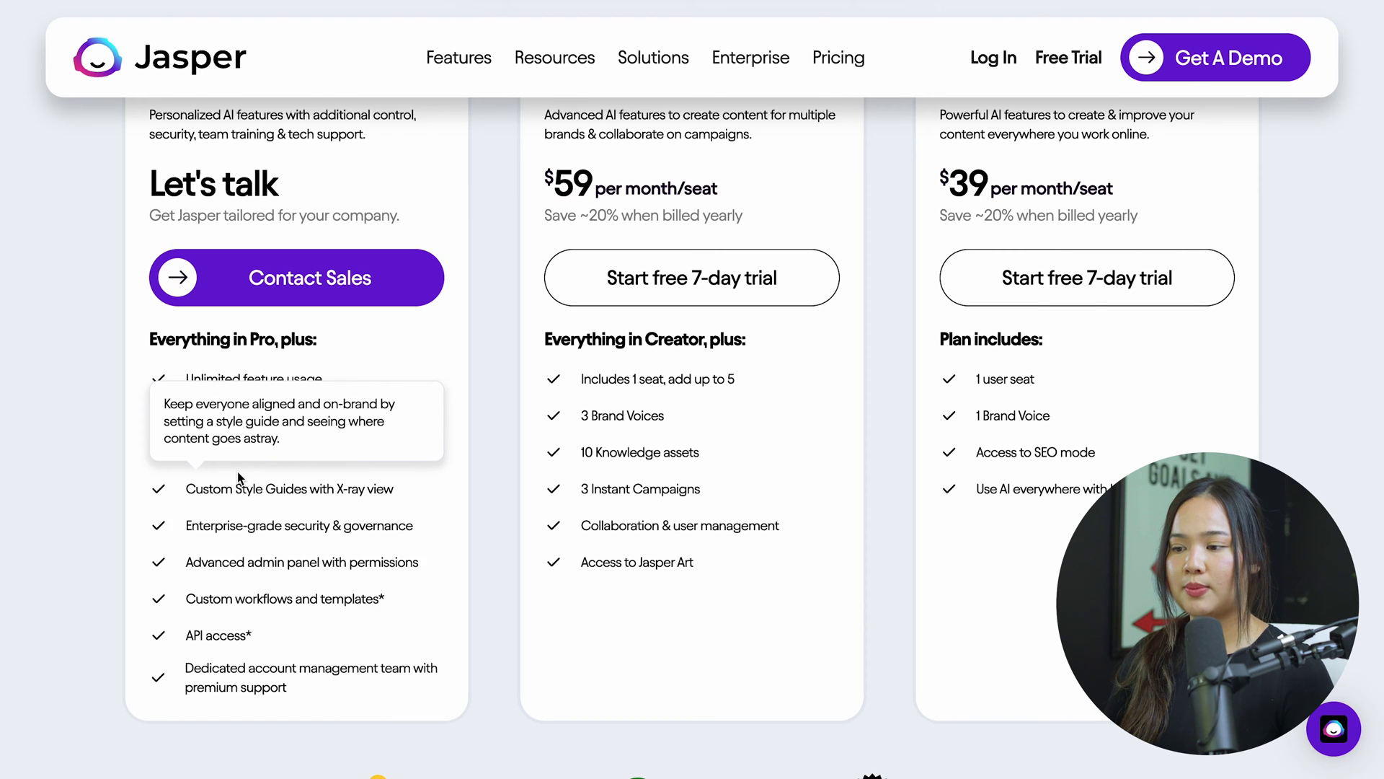
{"action": "scroll", "coordinate": [694, 326], "scroll_direction": "up", "scroll_amount": 2}
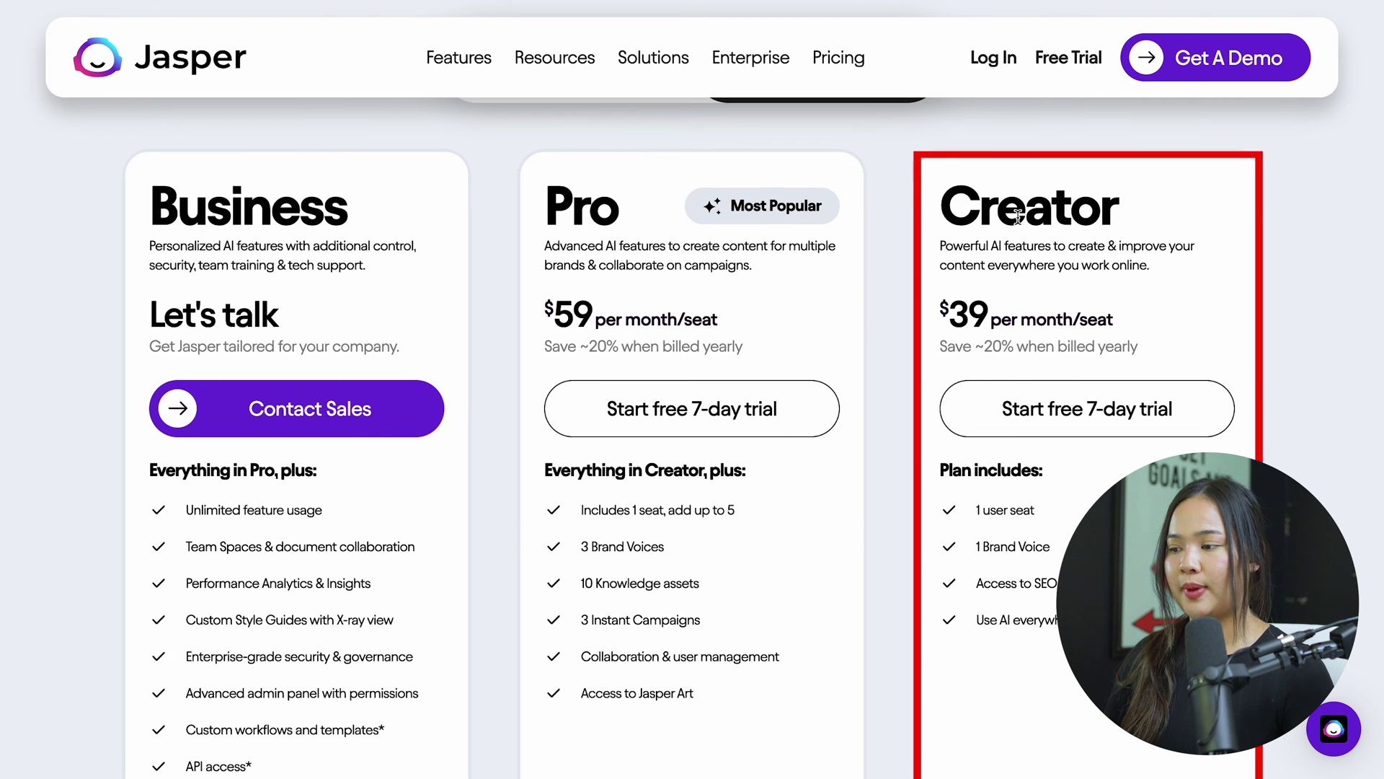
{"action": "scroll", "coordinate": [553, 144], "scroll_direction": "down", "scroll_amount": 1}
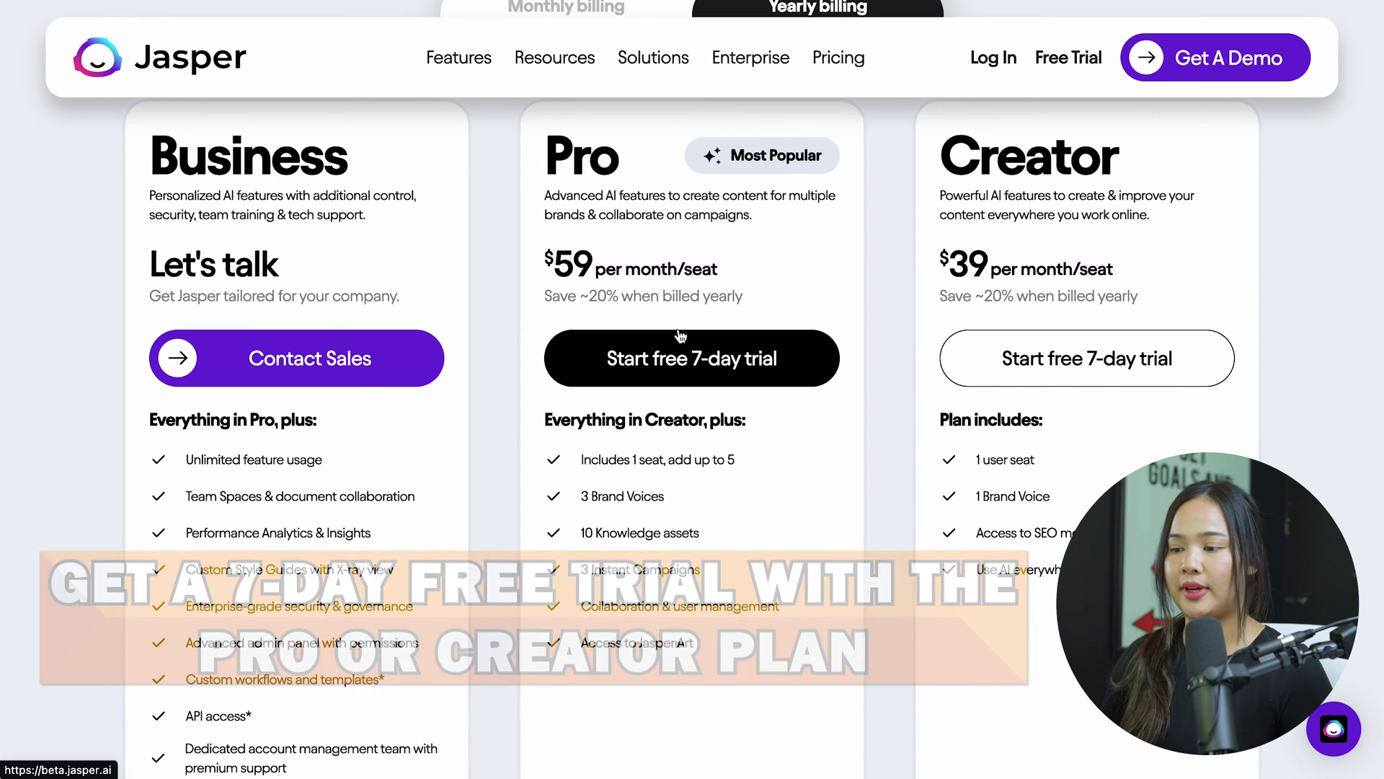
Highlight the Pro plan's features, including 10 Knowledge assets and Access to Jasper Art.
{"action": "left_click_drag", "start_coordinate": [619, 166], "coordinate": [554, 168]}
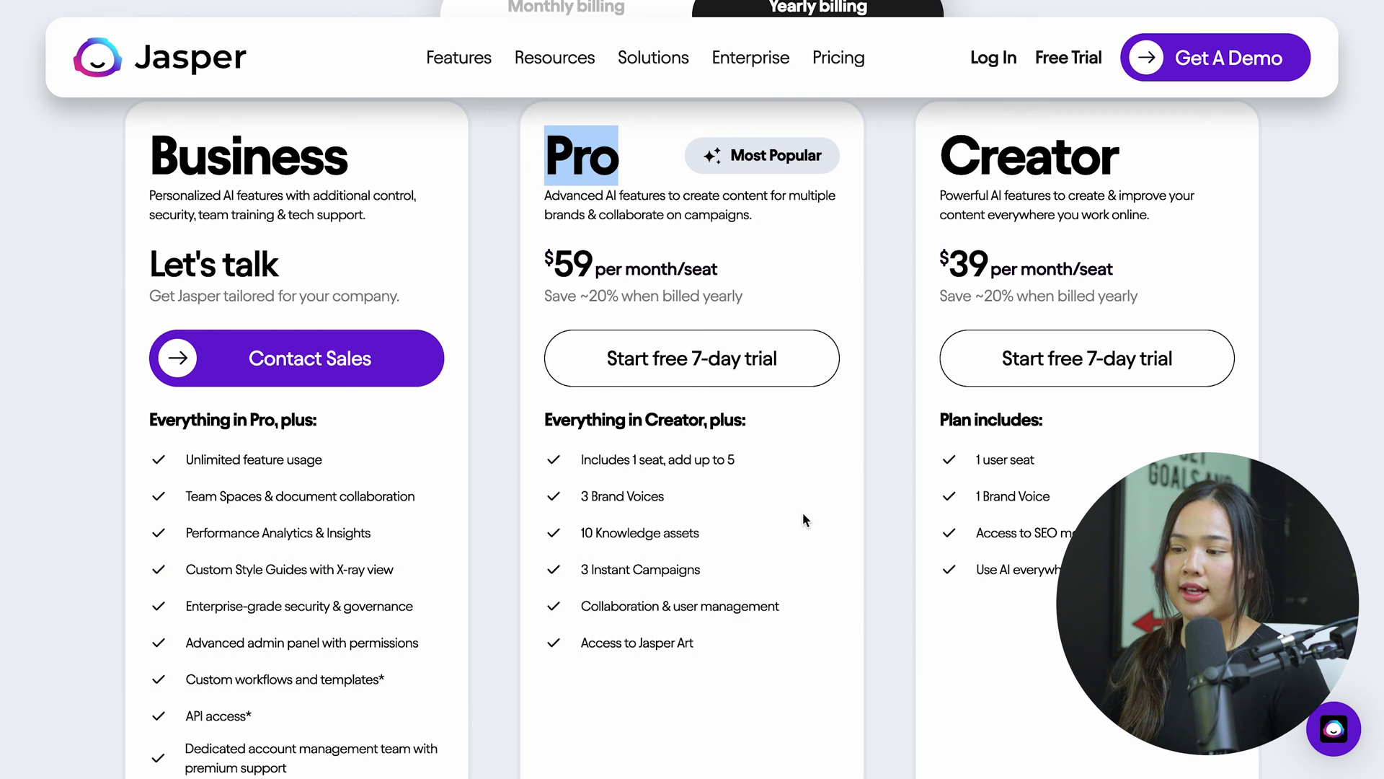
{"action": "scroll", "coordinate": [803, 515], "scroll_direction": "down", "scroll_amount": 1}
{"action": "mouse_move", "coordinate": [688, 531]}
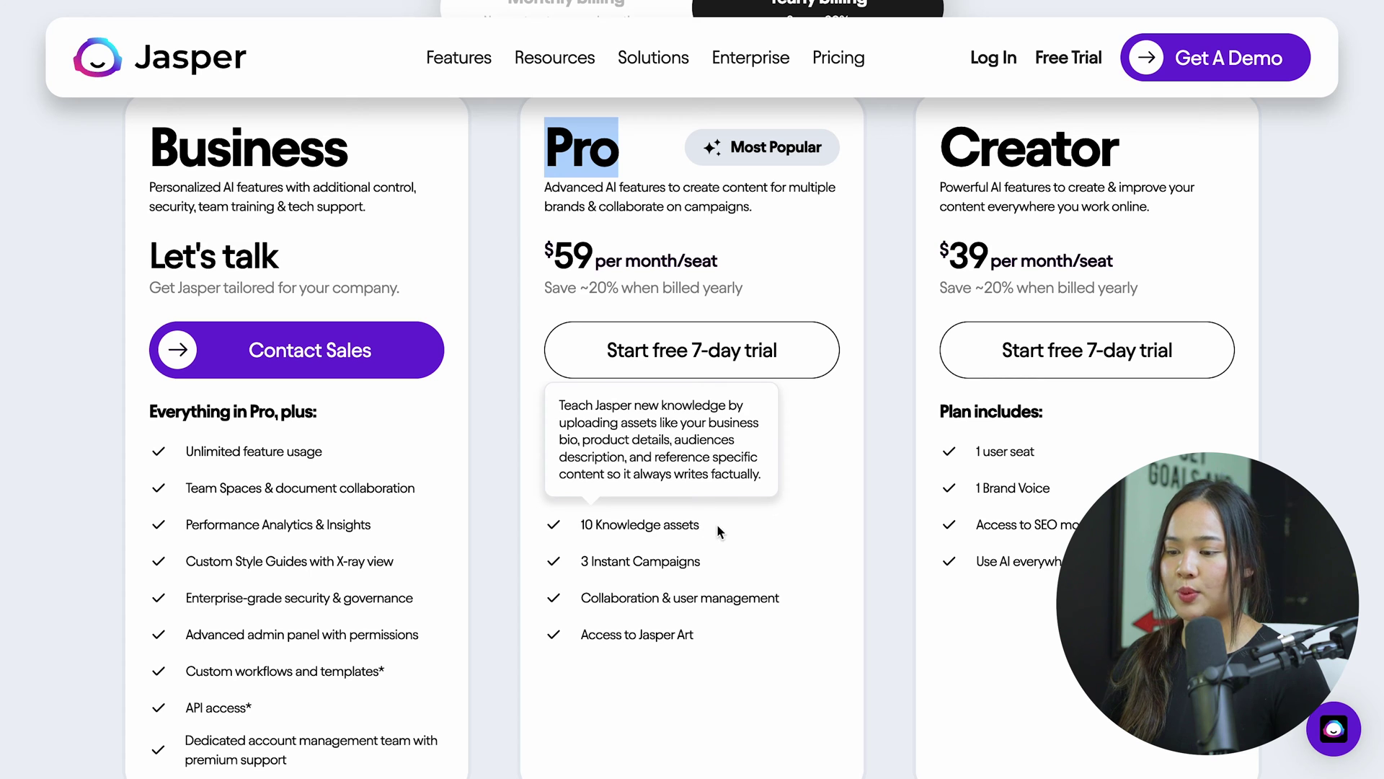
{"action": "left_click_drag", "start_coordinate": [717, 526], "coordinate": [575, 526]}
{"action": "mouse_move", "coordinate": [672, 557]}
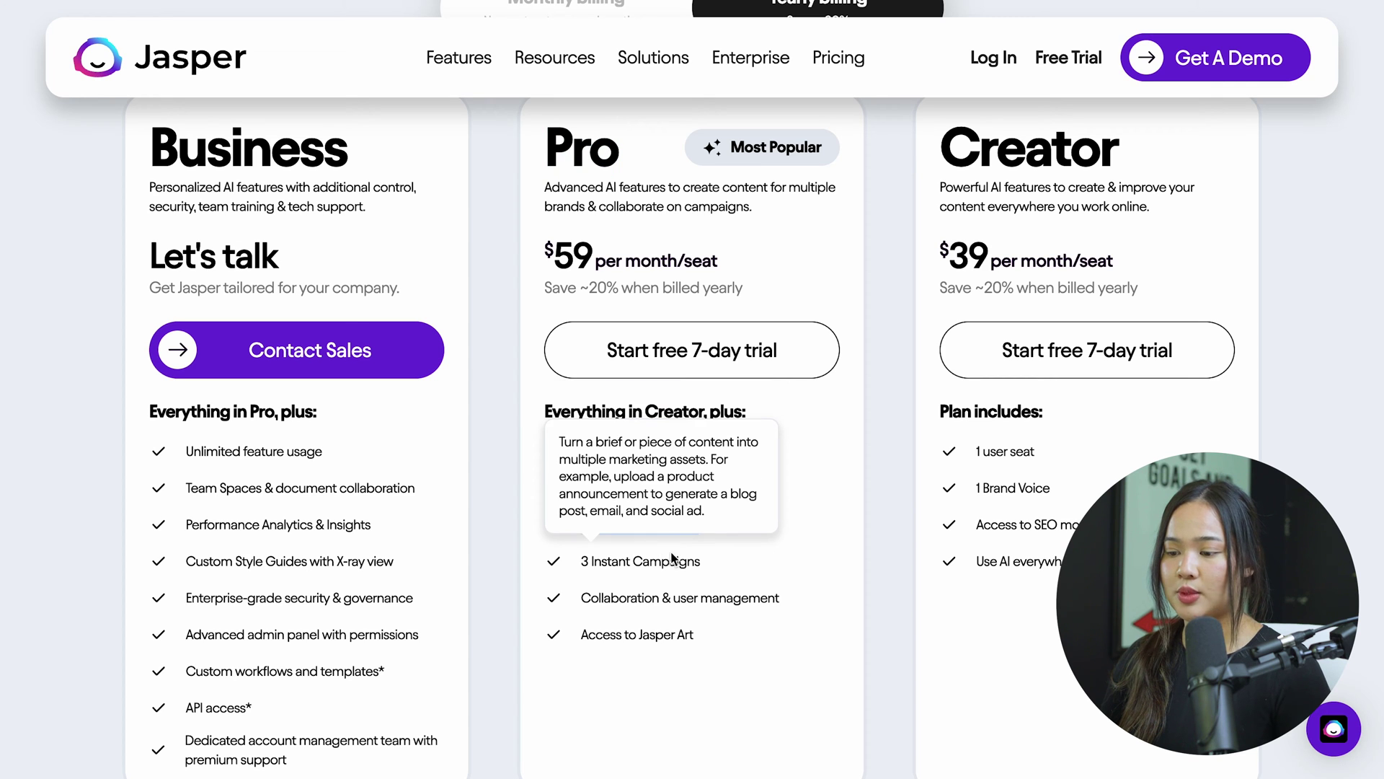
{"action": "scroll", "coordinate": [715, 625], "scroll_direction": "down", "scroll_amount": 1}
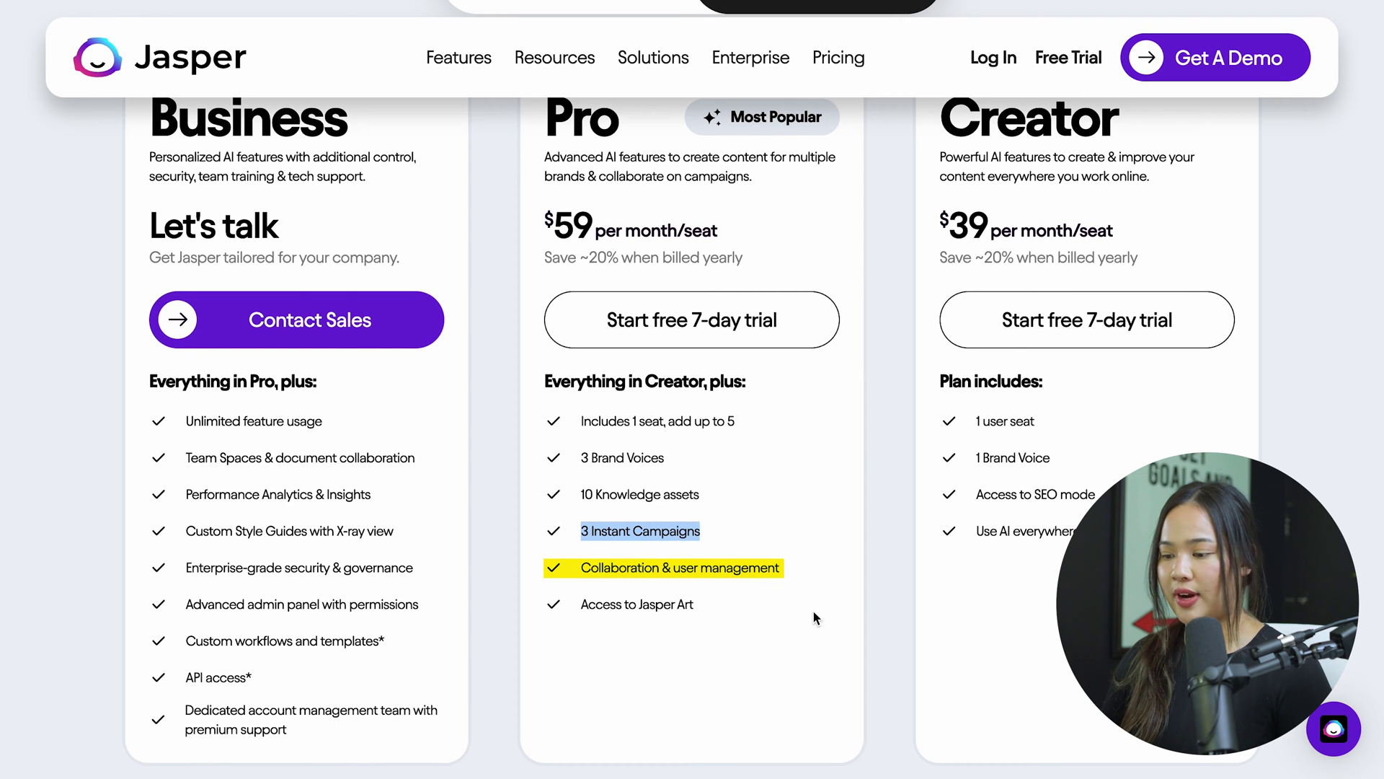
{"action": "scroll", "coordinate": [812, 609], "scroll_direction": "down", "scroll_amount": 1}
{"action": "mouse_move", "coordinate": [716, 560]}
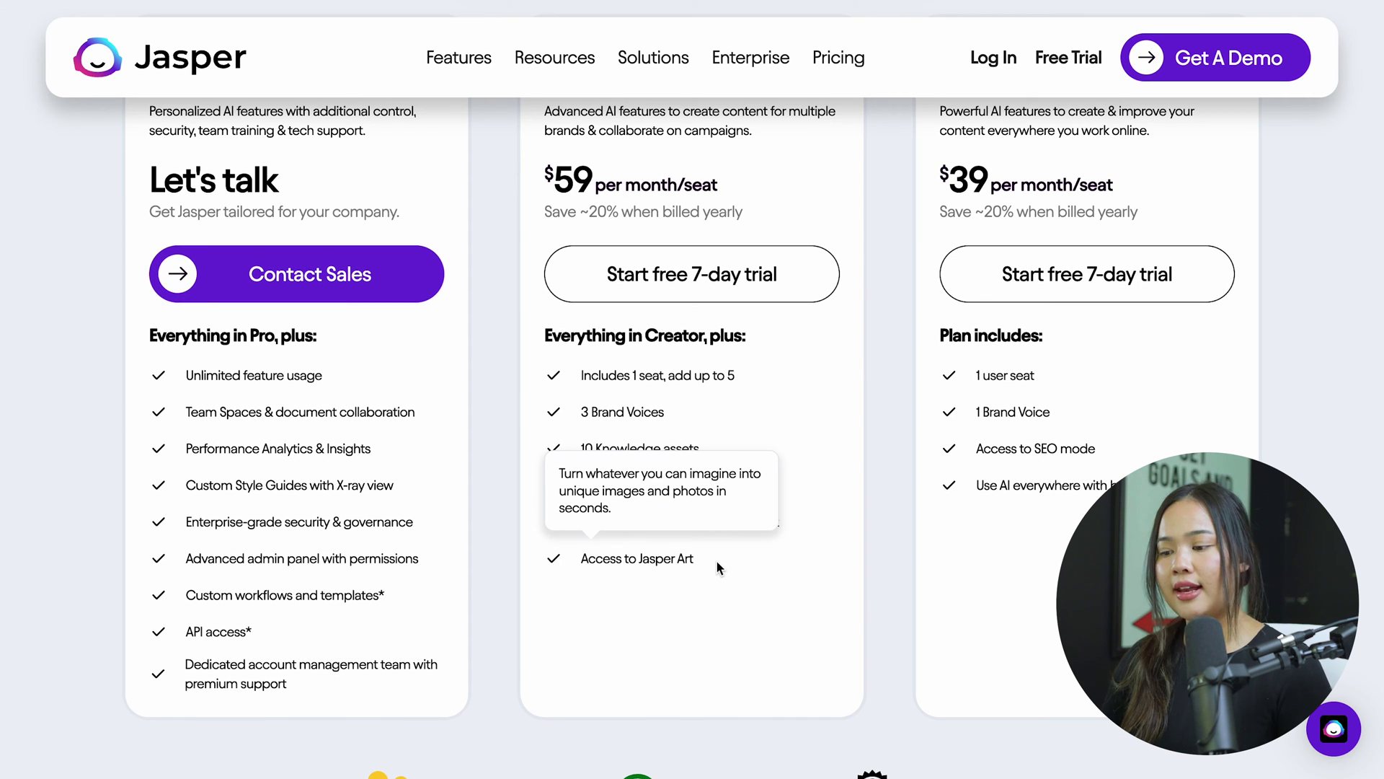
{"action": "left_click_drag", "start_coordinate": [711, 560], "coordinate": [635, 566]}
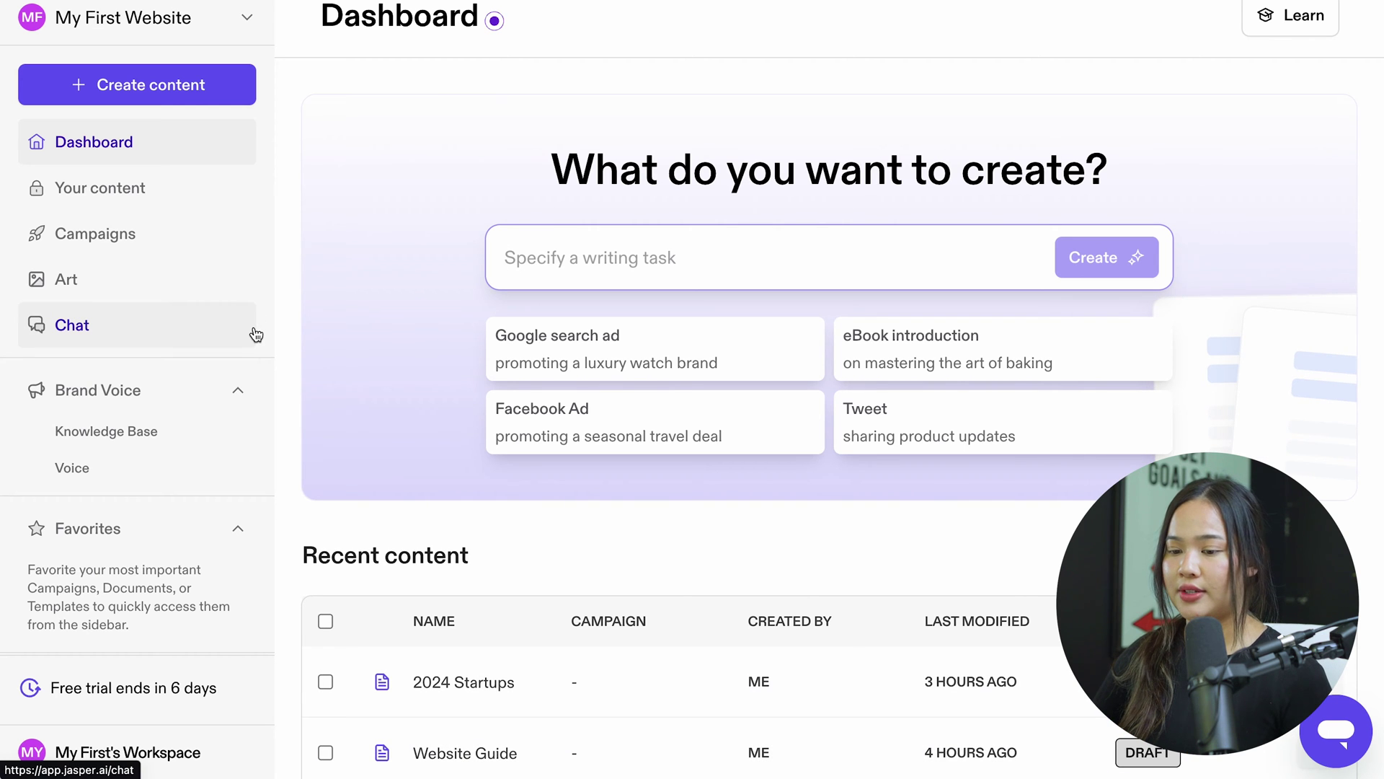
Scroll down the workspace Dashboard listing recent drafts like '2024 Startups' and 'Website Guide'.
{"action": "scroll", "coordinate": [255, 334], "scroll_direction": "down", "scroll_amount": 1}
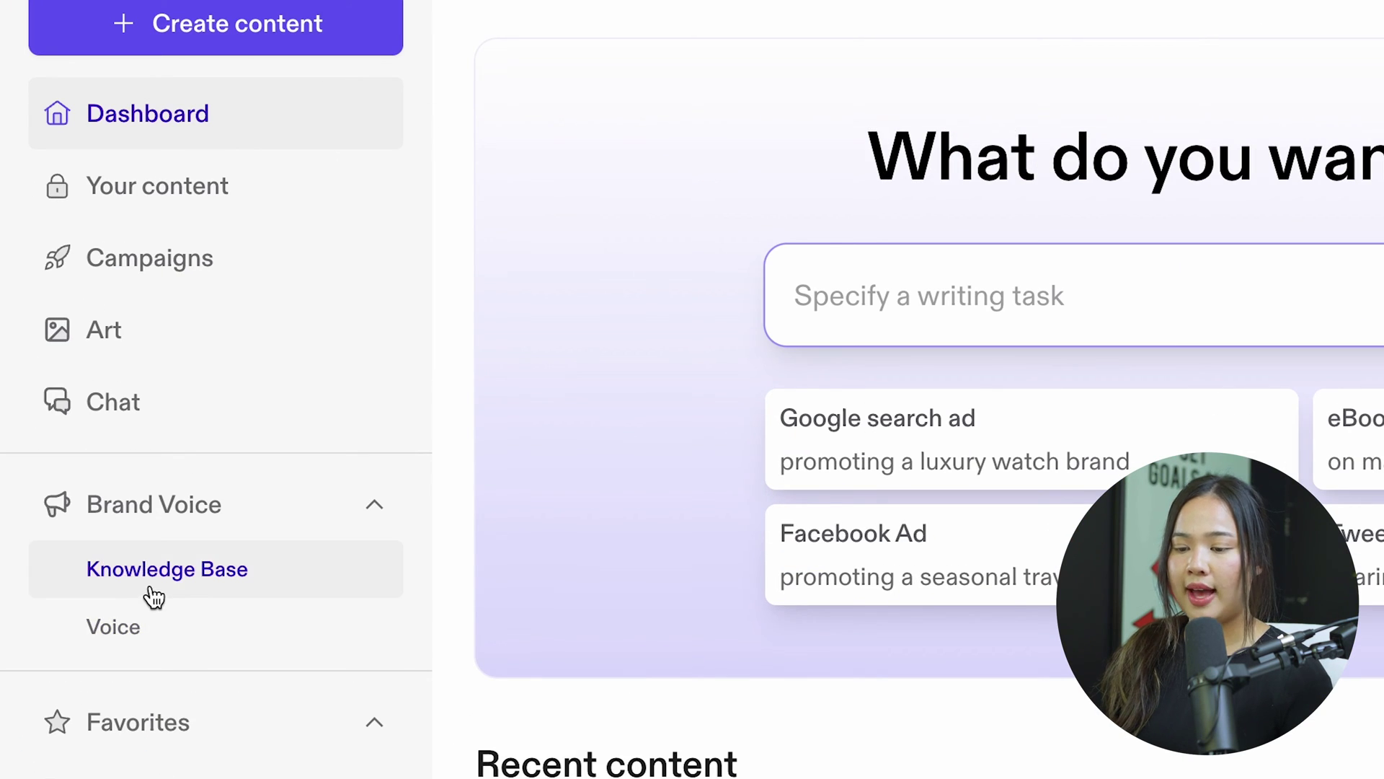
Open the voices list and start a new From-text voice named 'MFW 2'.
{"action": "left_click", "coordinate": [135, 634]}
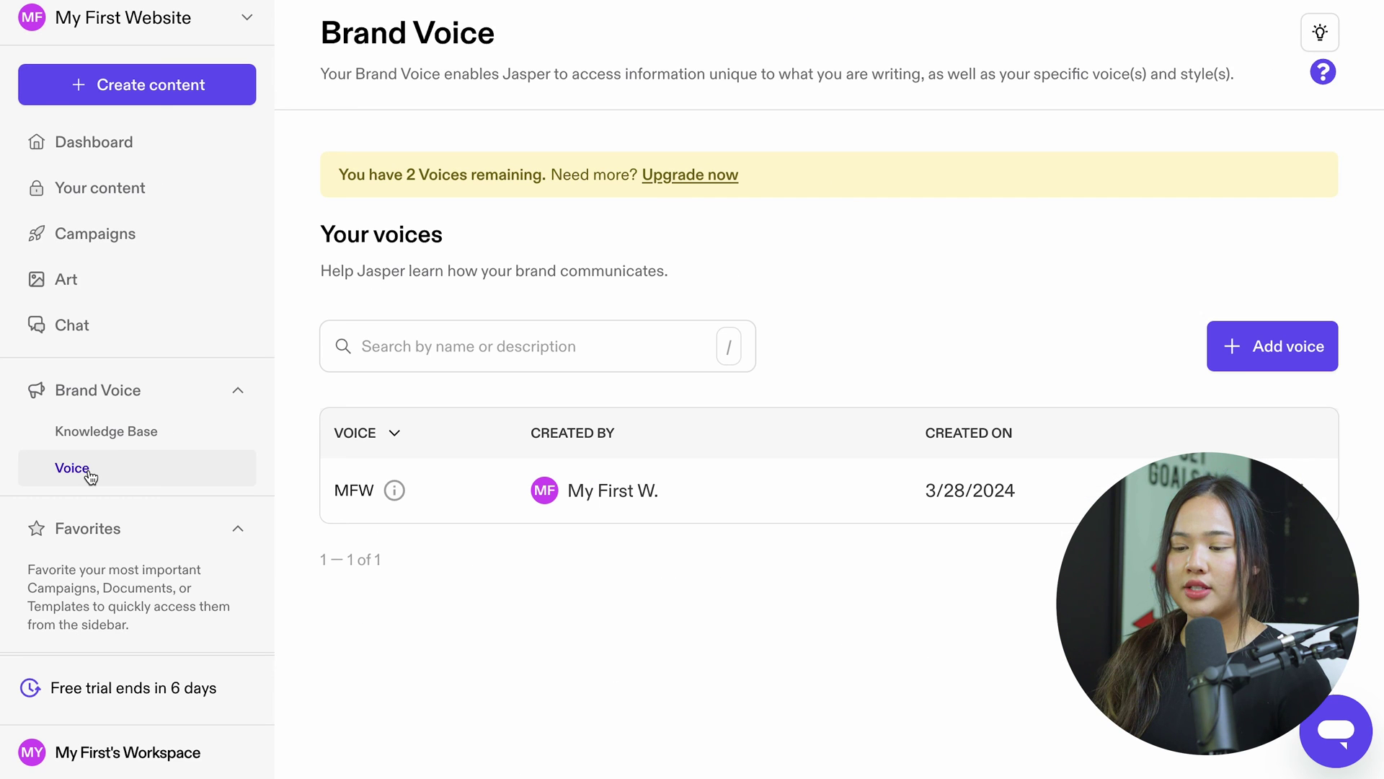
{"action": "left_click_drag", "start_coordinate": [448, 243], "coordinate": [323, 236]}
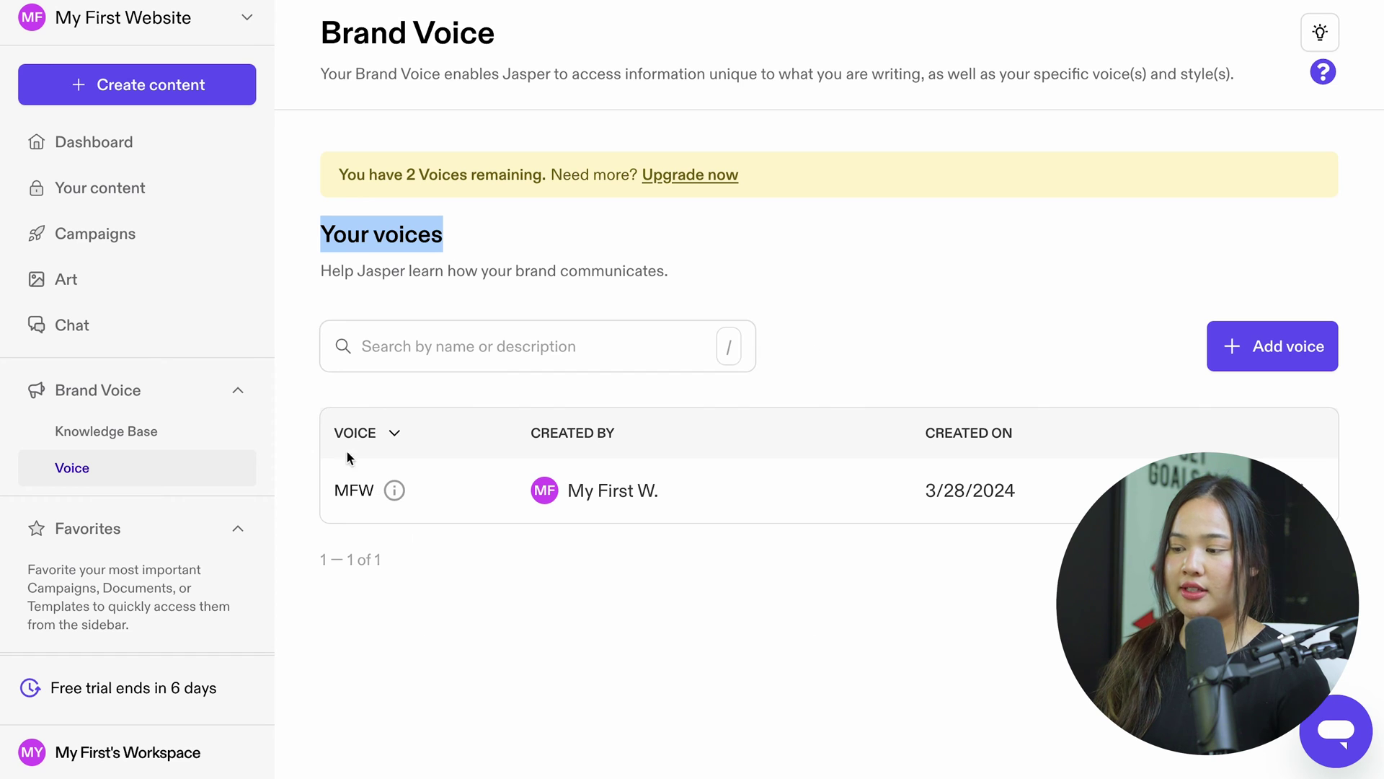
{"action": "left_click", "coordinate": [716, 338]}
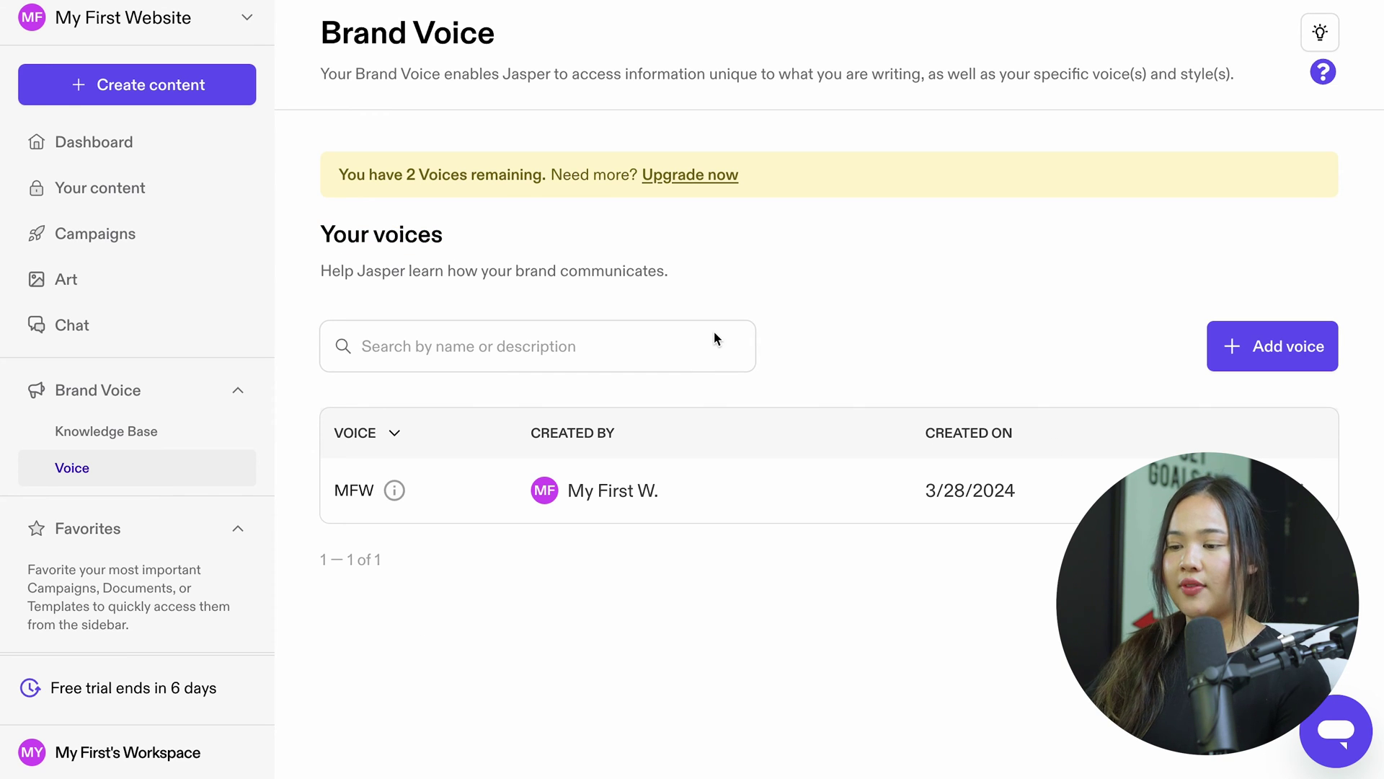
{"action": "left_click", "coordinate": [1271, 357]}
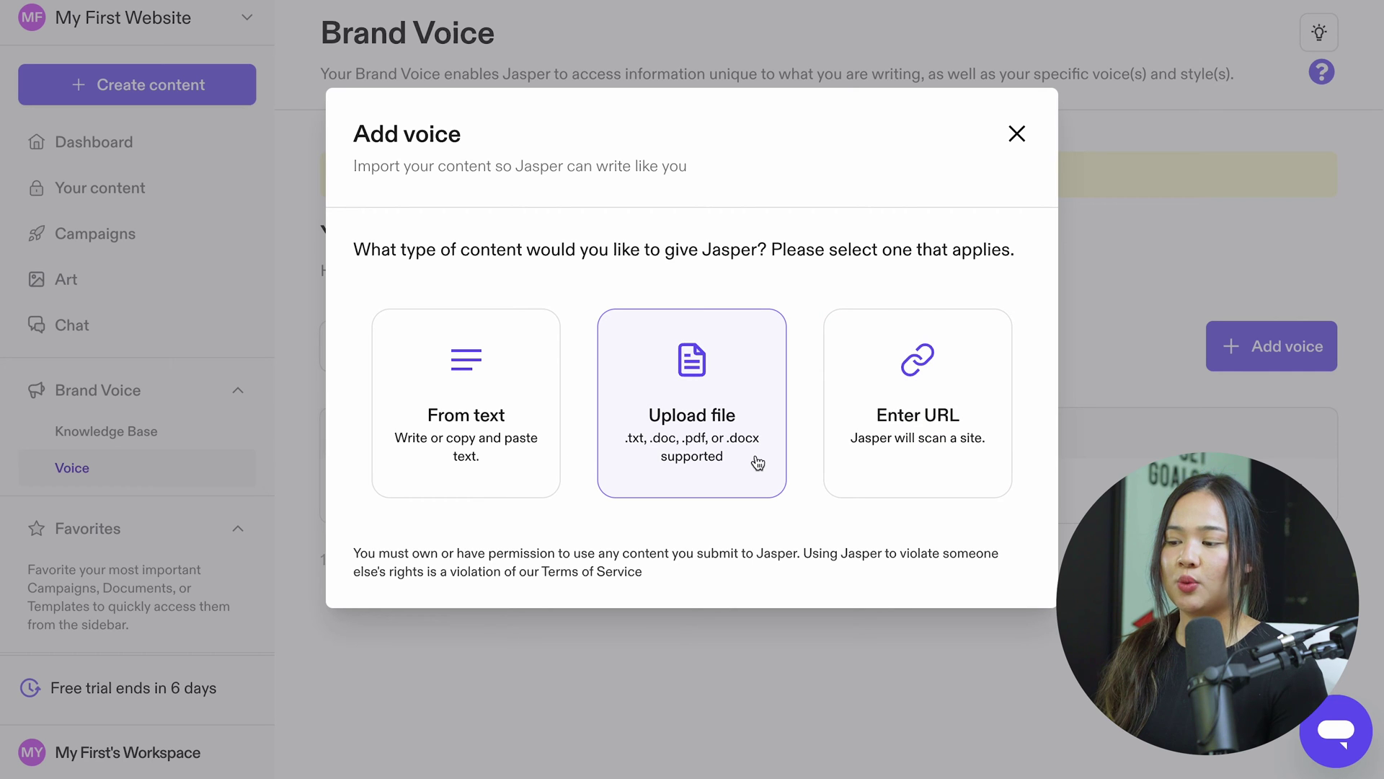
{"action": "left_click", "coordinate": [476, 351]}
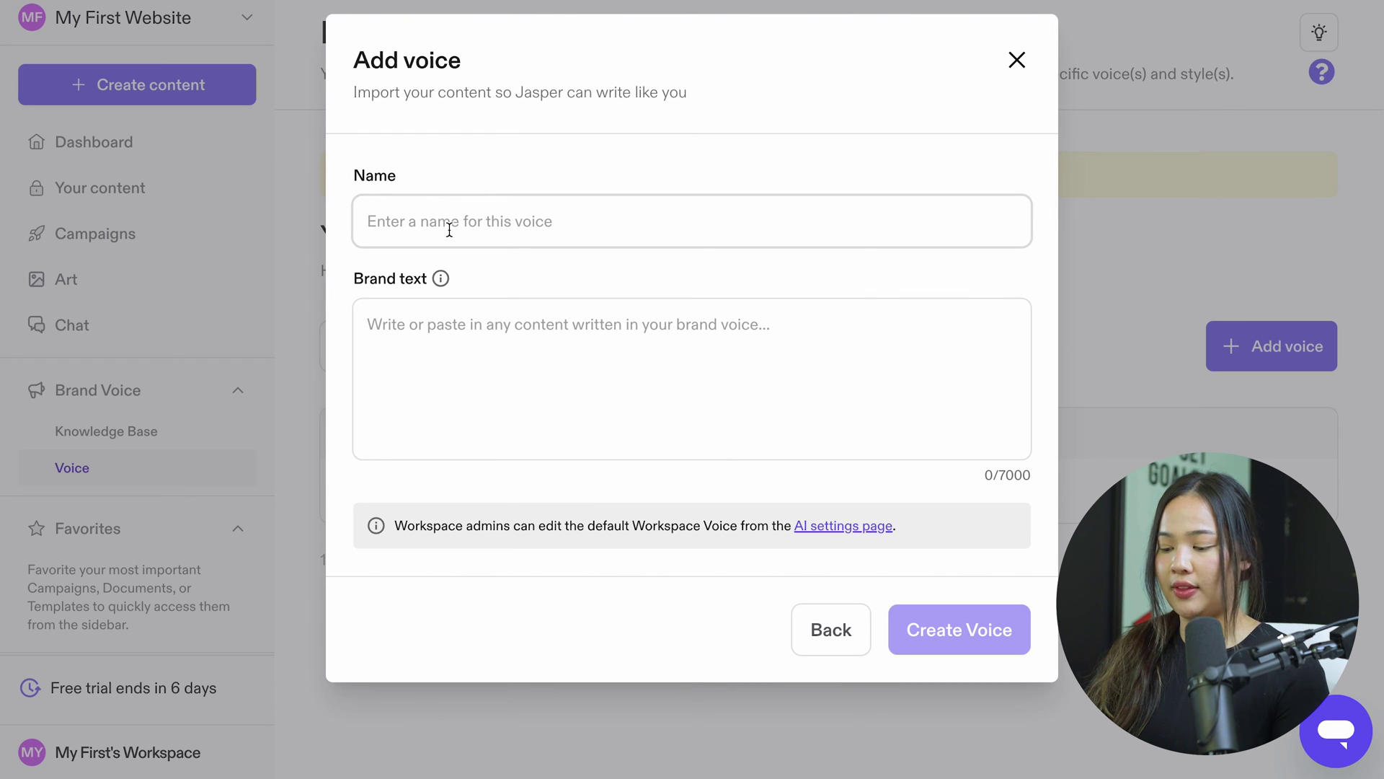
{"action": "left_click", "coordinate": [449, 230]}
{"action": "type", "text": "MFW"}
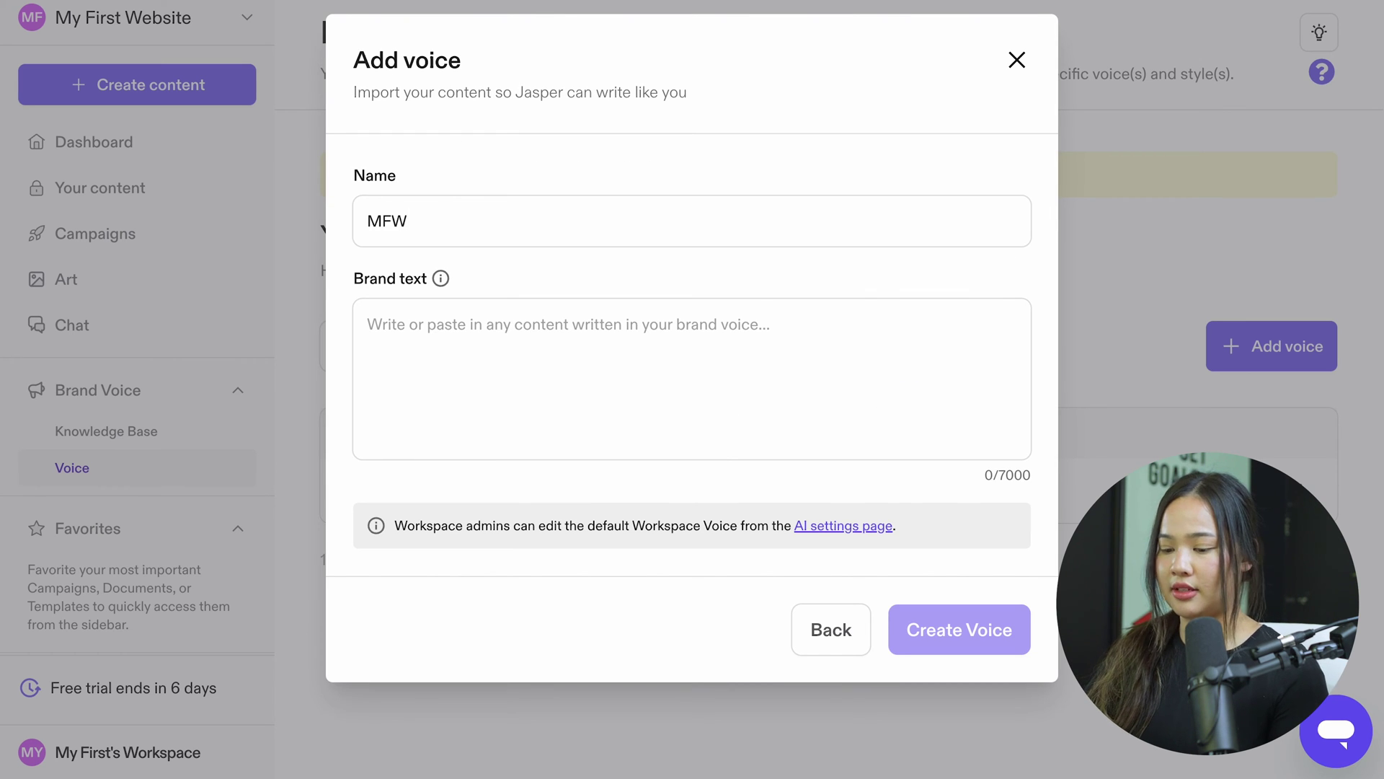
{"action": "type", "text": " 2"}
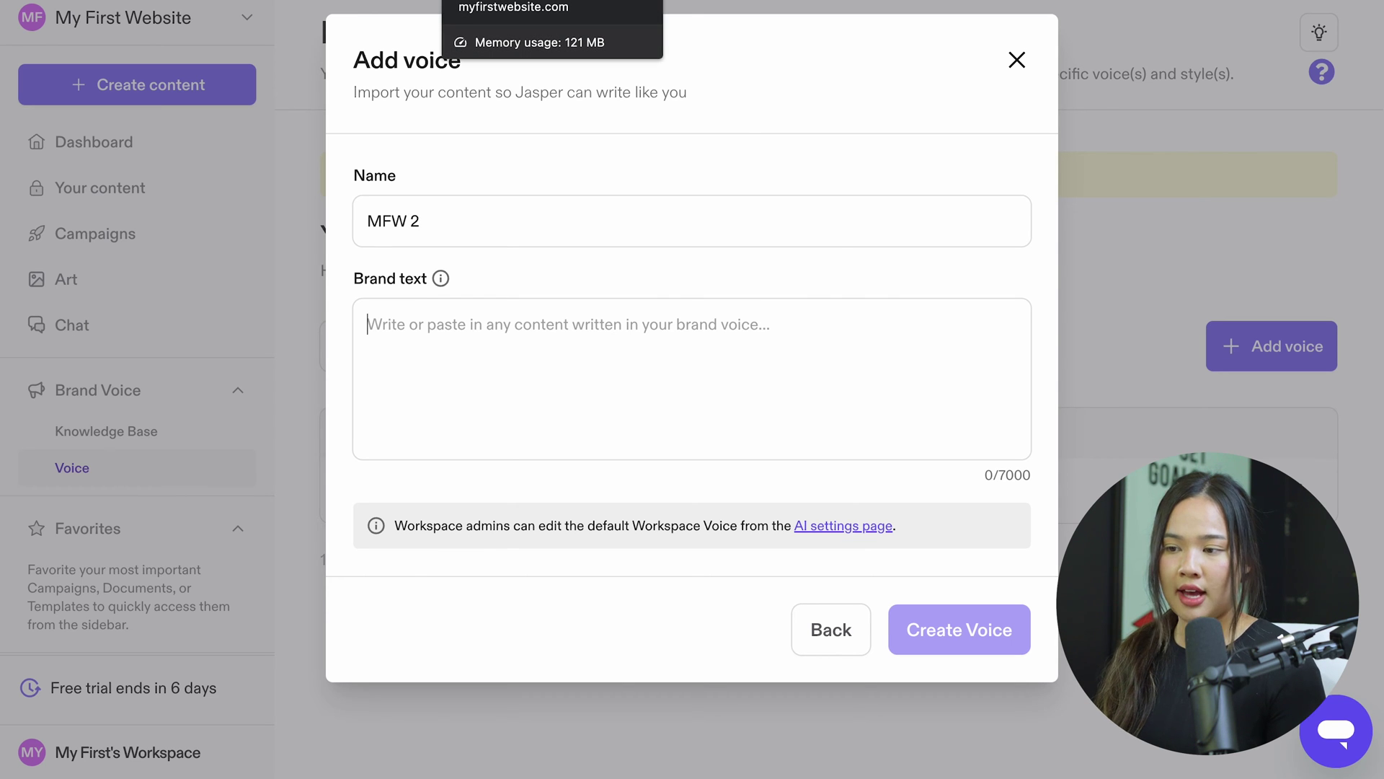
Paste the My First Website homepage hero text as brand text and create the voice.
{"action": "left_click", "coordinate": [552, 2]}
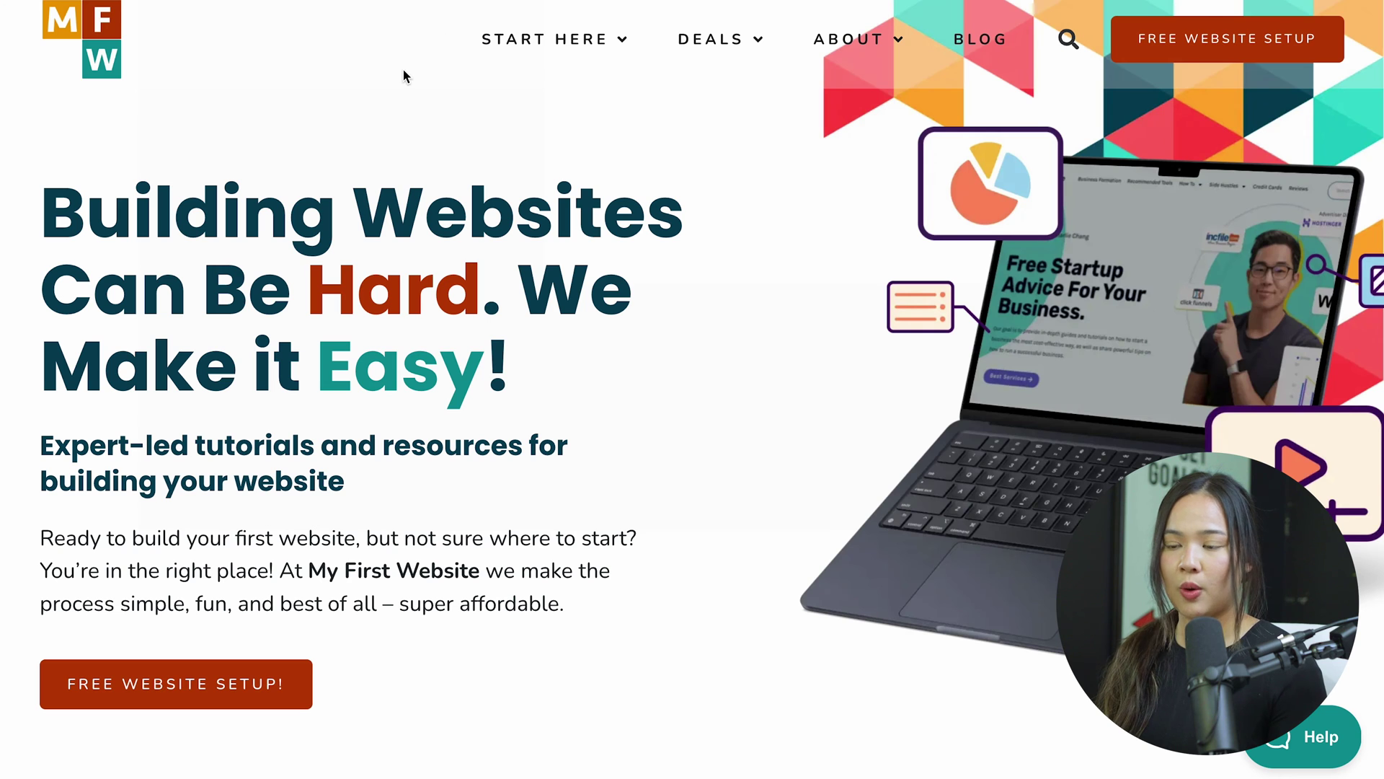
{"action": "left_click_drag", "start_coordinate": [42, 185], "coordinate": [571, 629]}
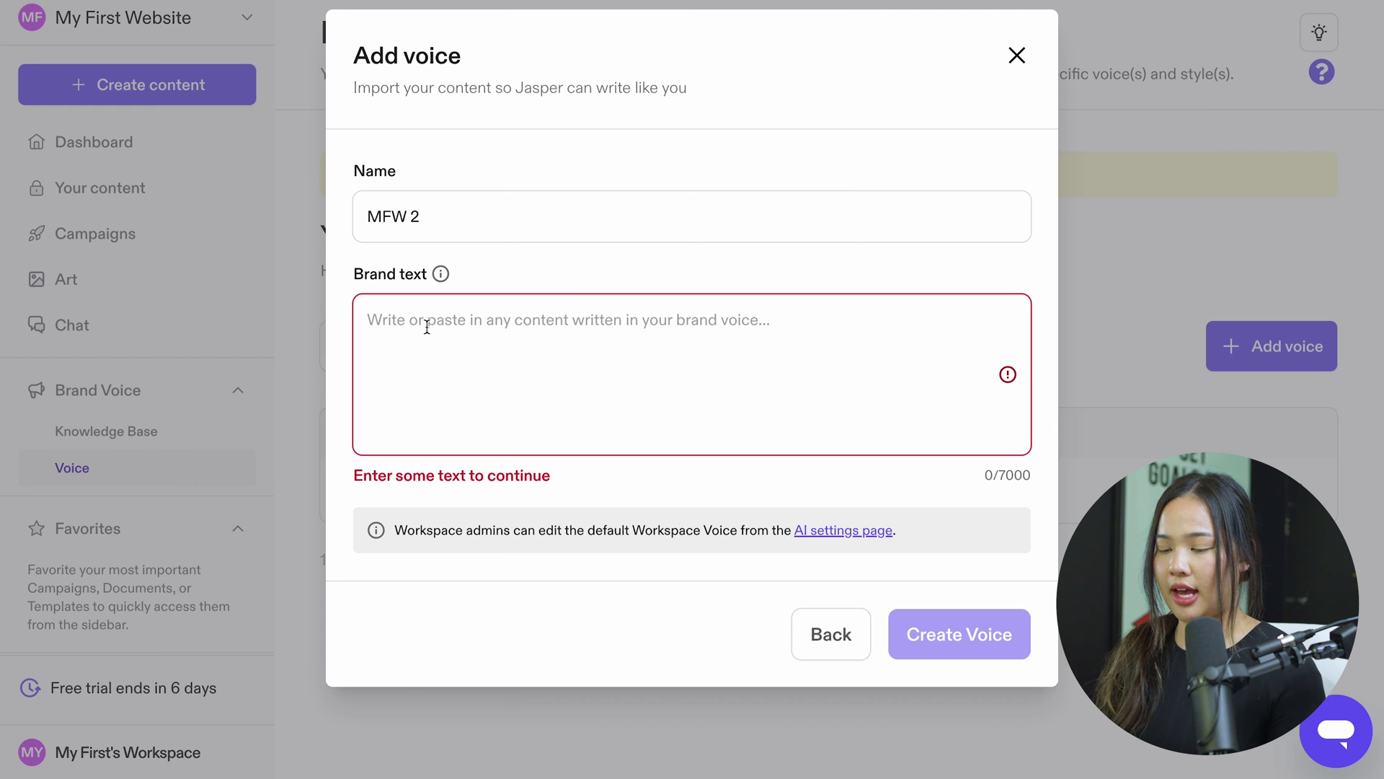
{"action": "type", "text": "Building Websites Can Be Hard. We Make it Easy! Expert-led tutorials and resources for building your website  Ready to build your first website, but not sure where to start? You’re in the right place! At My First Website we make the process simple, fun, and best of all – super affordable."}
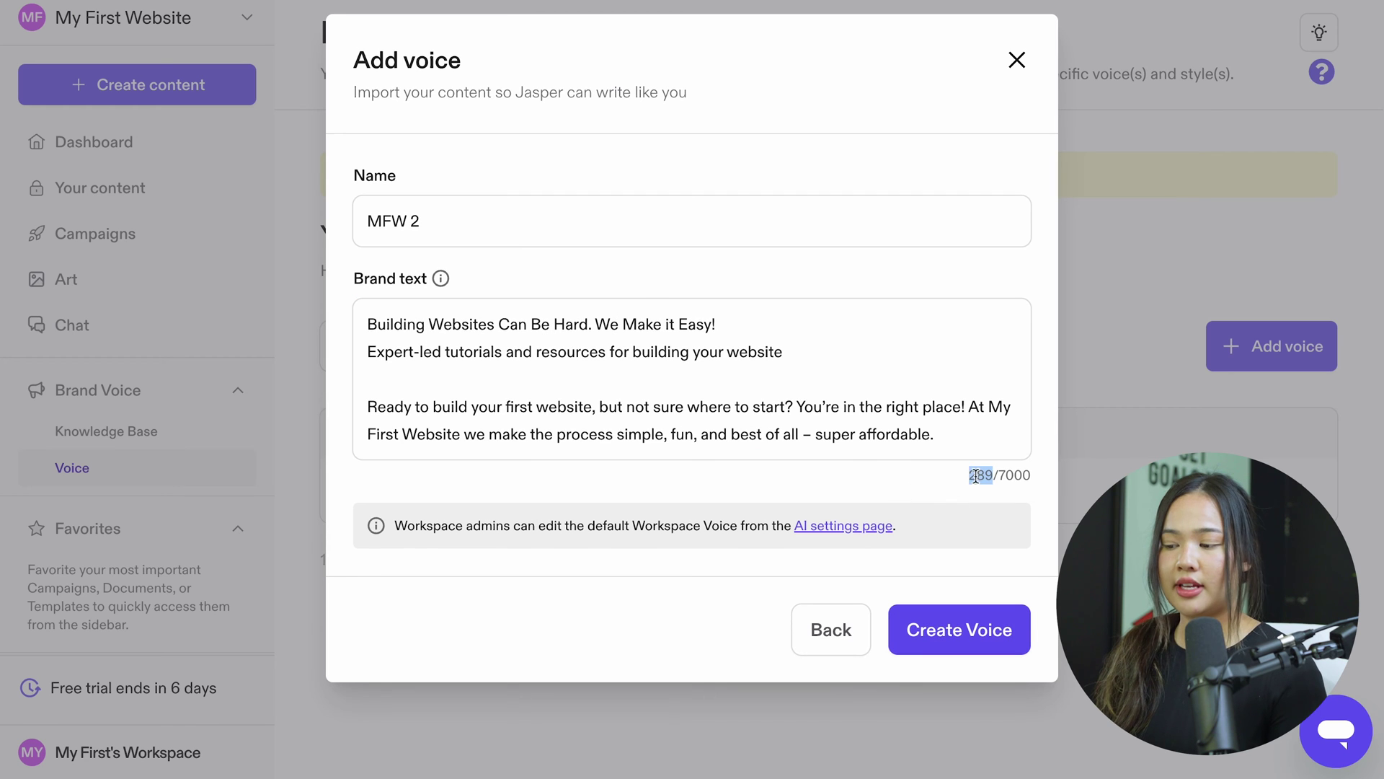
{"action": "left_click_drag", "start_coordinate": [998, 474], "coordinate": [1033, 482]}
{"action": "left_click", "coordinate": [972, 486]}
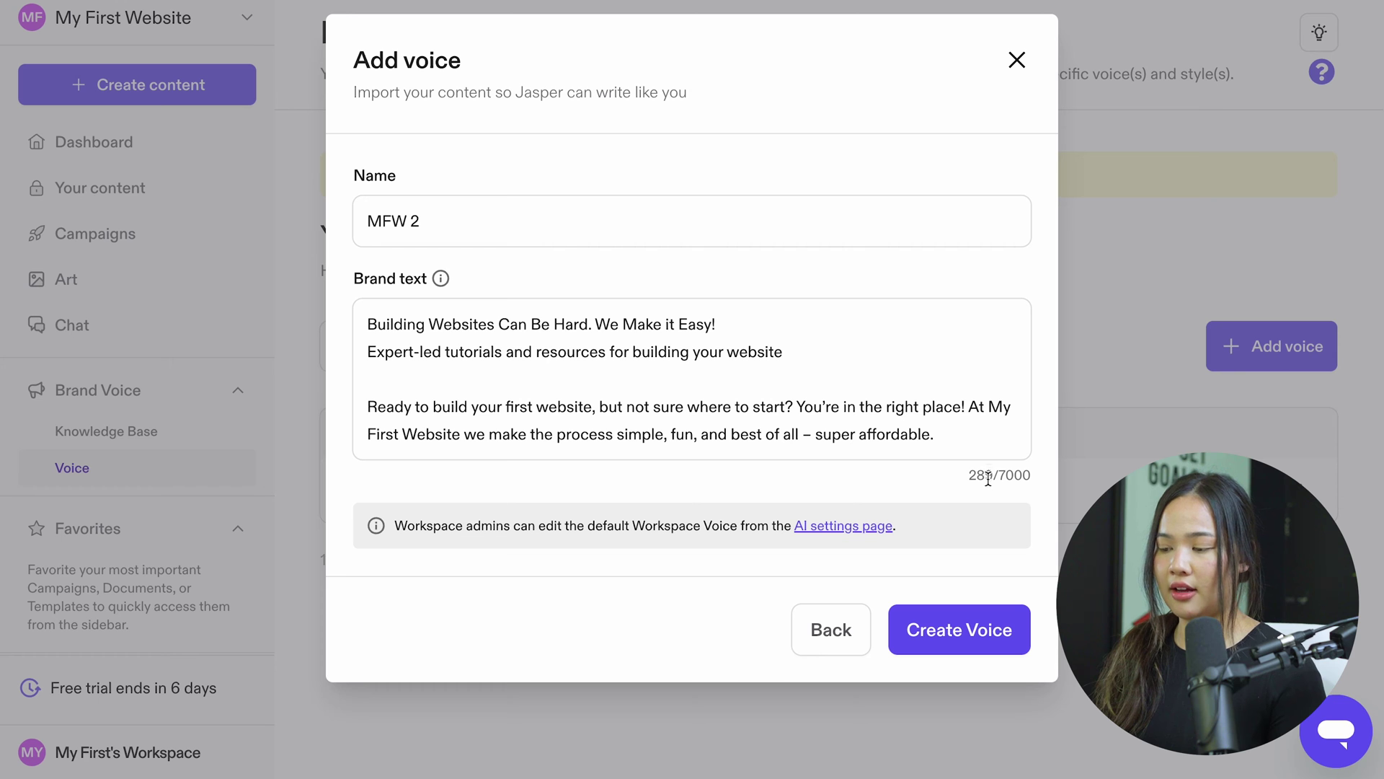
{"action": "left_click", "coordinate": [930, 431]}
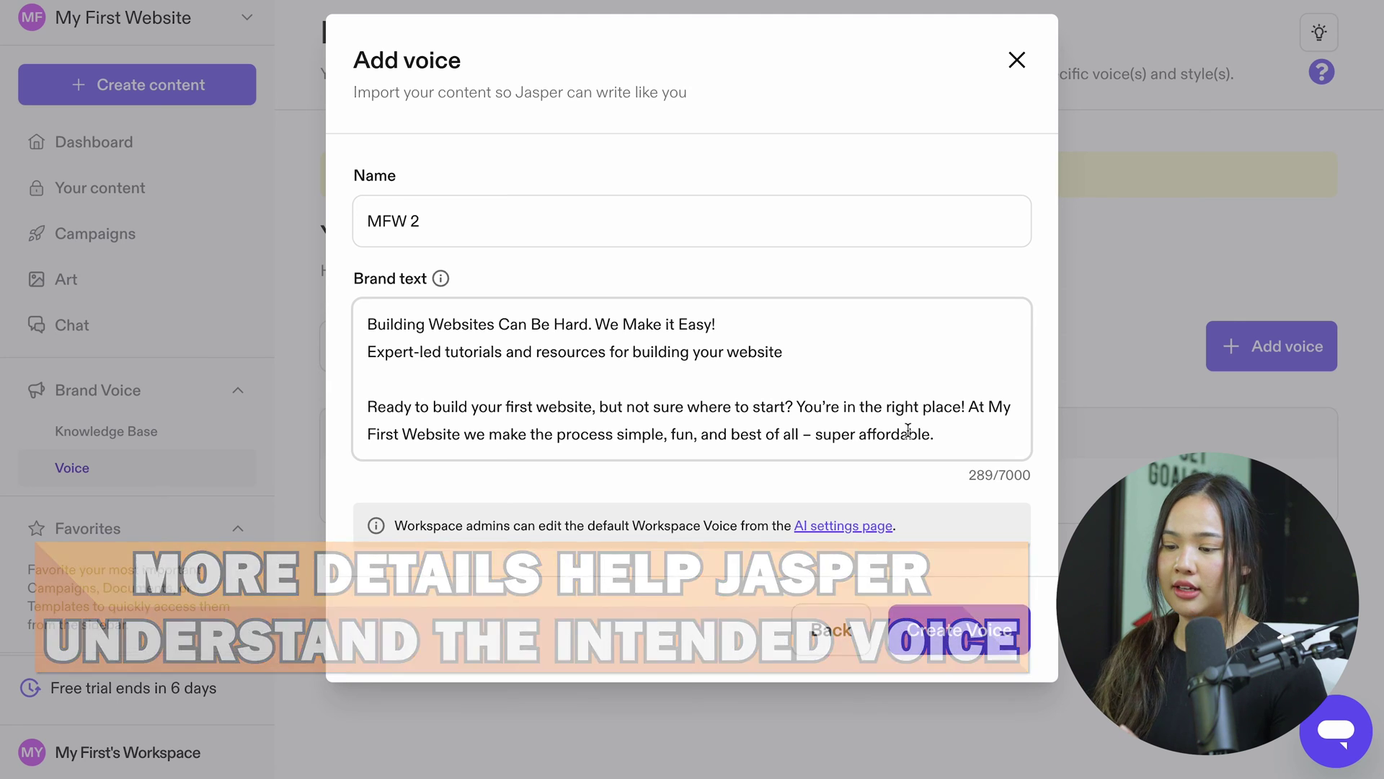
{"action": "left_click", "coordinate": [929, 642]}
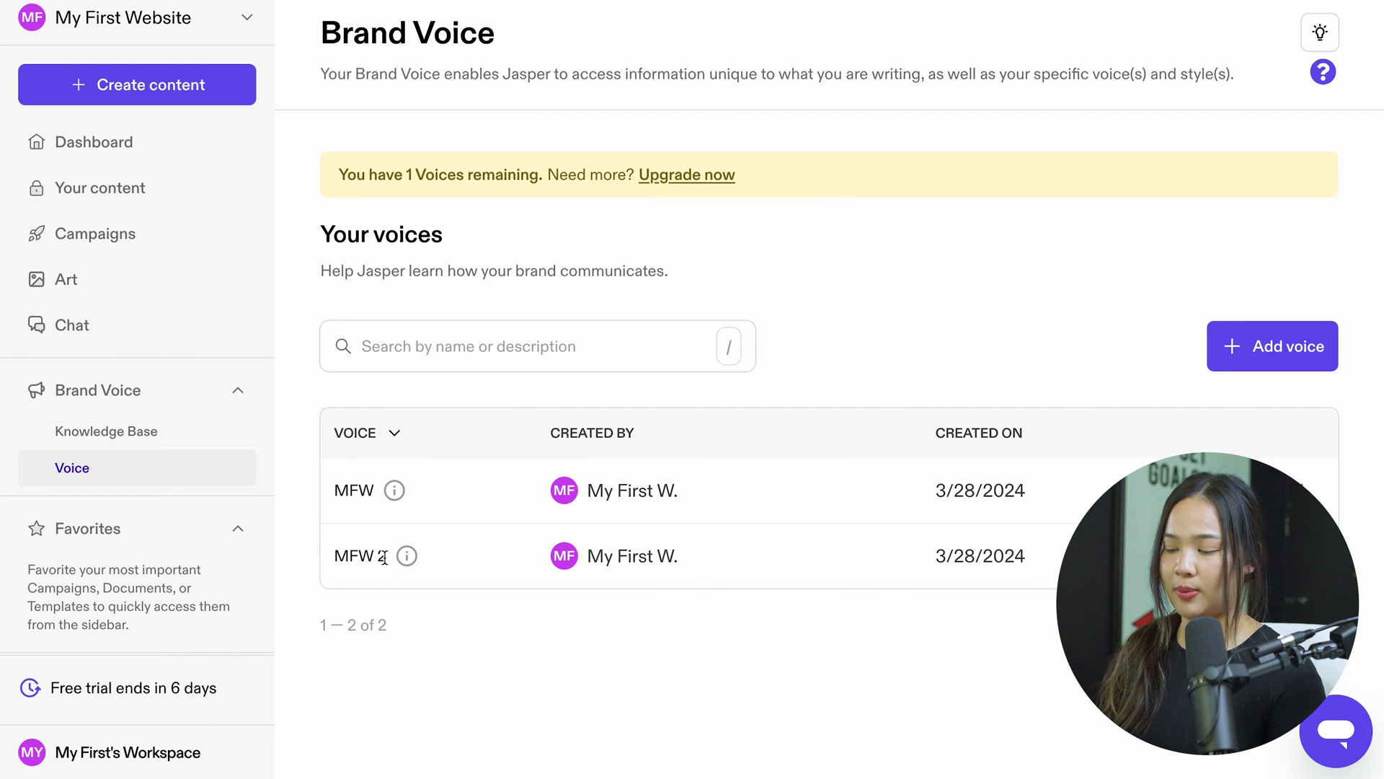
Edit MFW 2 and compare its generated tone description with the homepage intro paragraph.
{"action": "left_click", "coordinate": [1301, 556]}
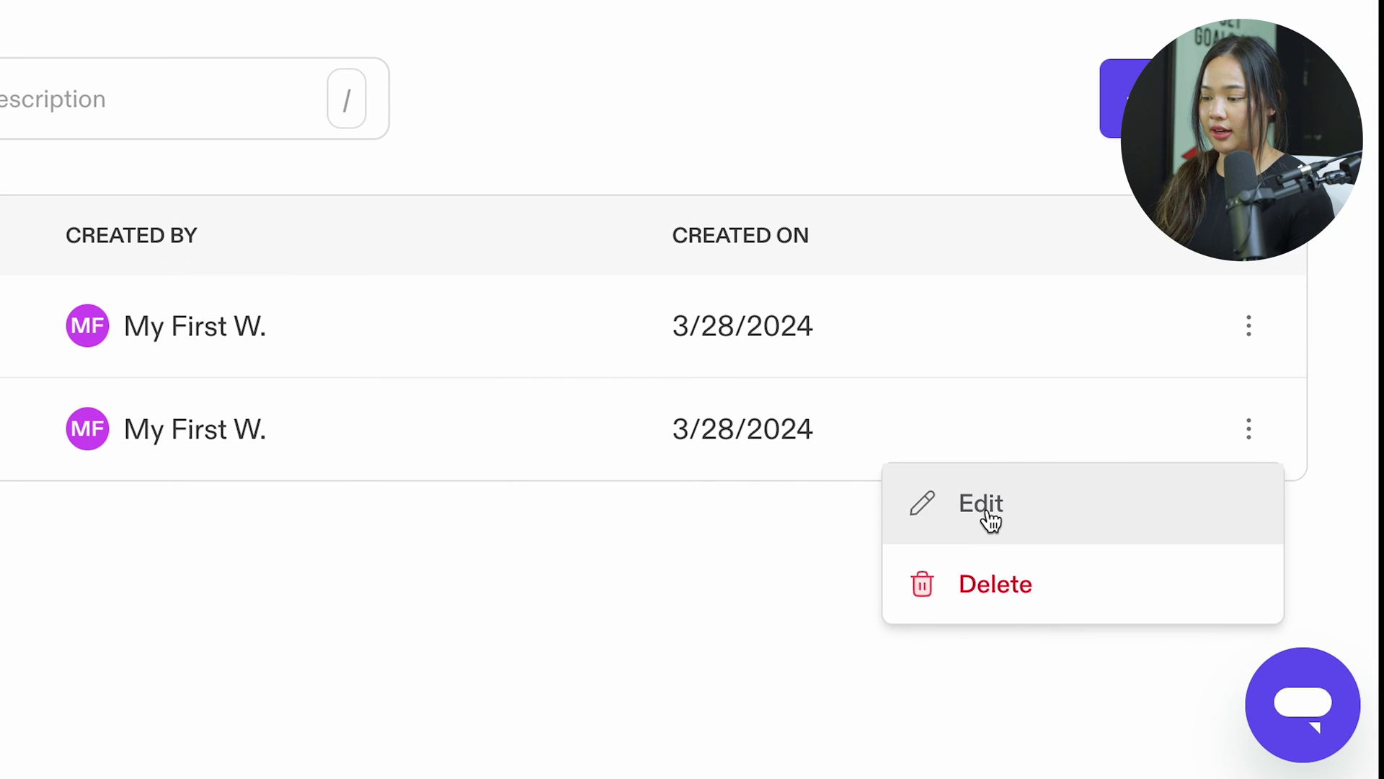
{"action": "left_click", "coordinate": [984, 505]}
{"action": "scroll", "coordinate": [770, 479], "scroll_direction": "down", "scroll_amount": 1}
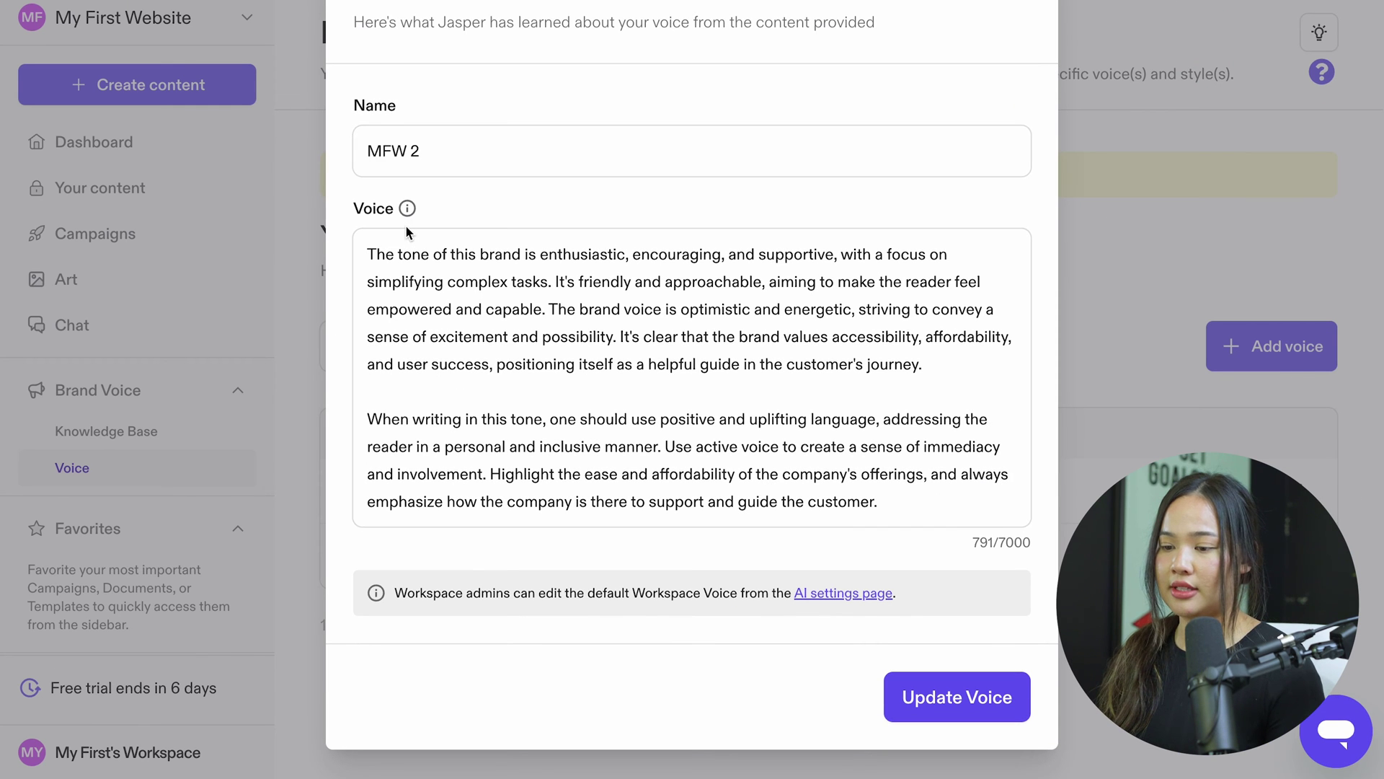
{"action": "scroll", "coordinate": [405, 226], "scroll_direction": "up", "scroll_amount": 1}
{"action": "left_click_drag", "start_coordinate": [369, 318], "coordinate": [878, 565]}
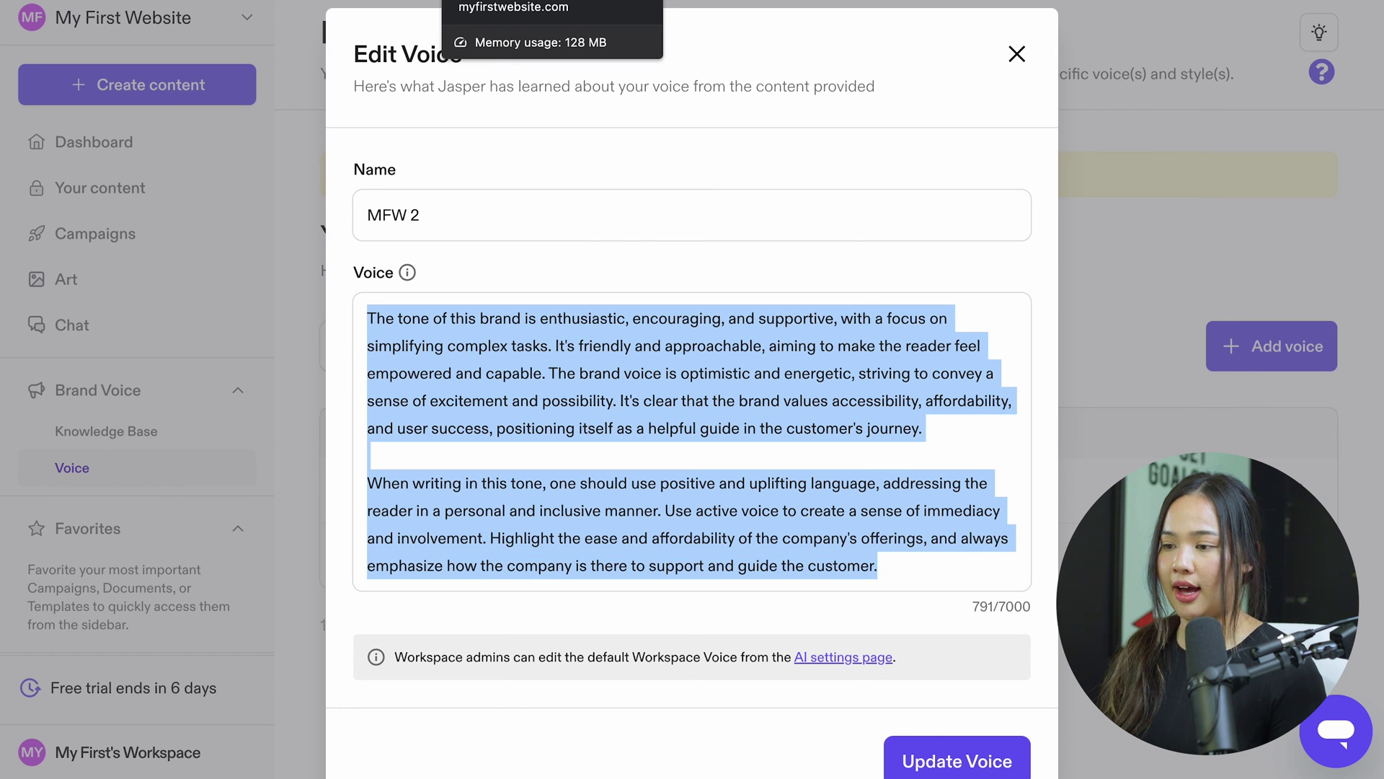
{"action": "left_click", "coordinate": [505, 1]}
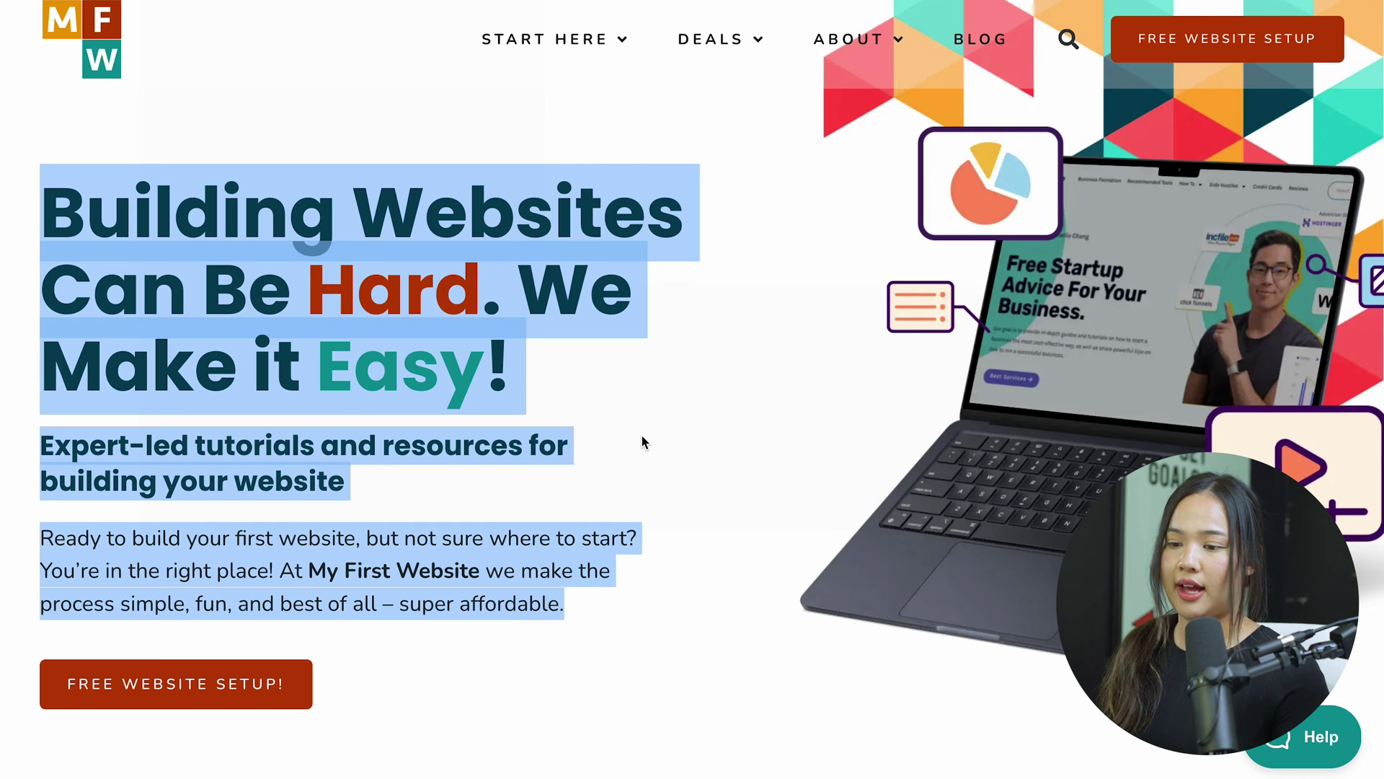
{"action": "left_click", "coordinate": [479, 282]}
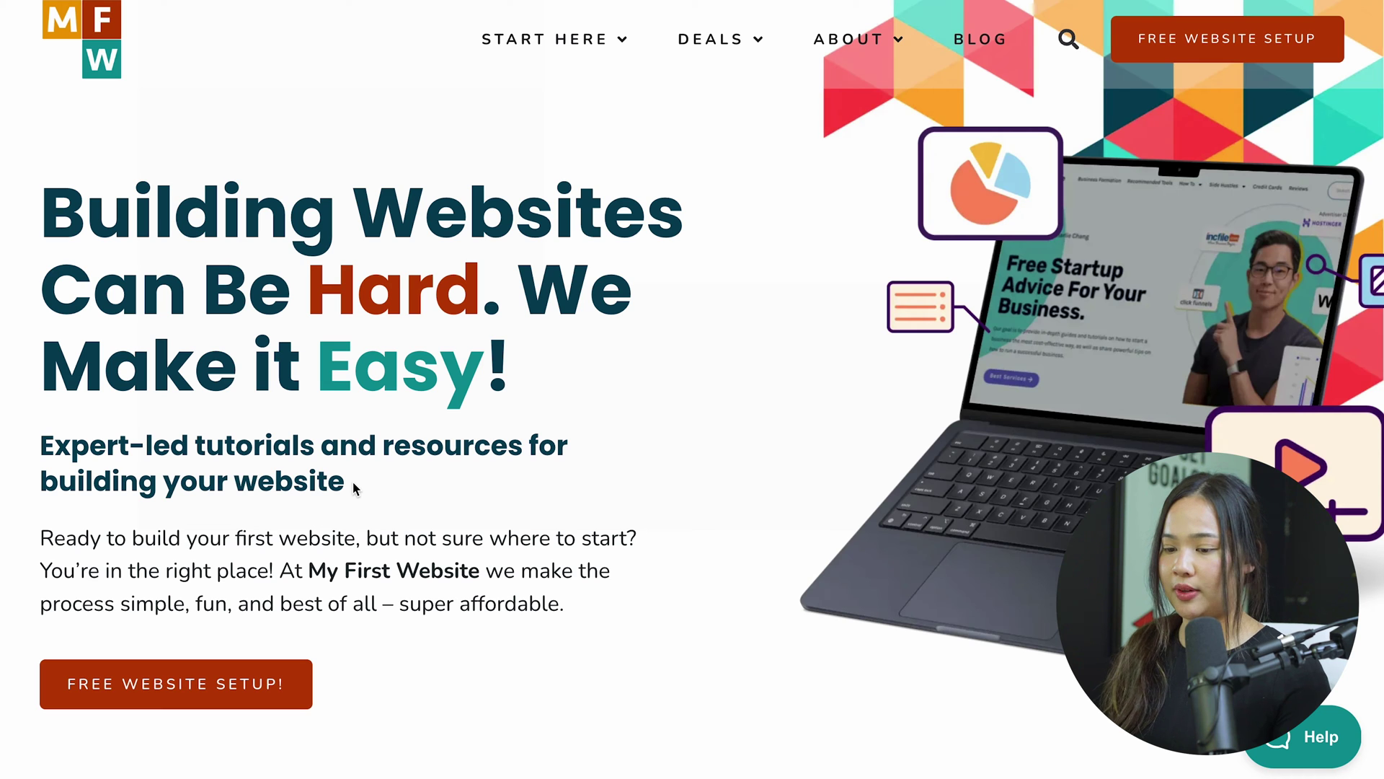
{"action": "left_click_drag", "start_coordinate": [352, 481], "coordinate": [535, 624]}
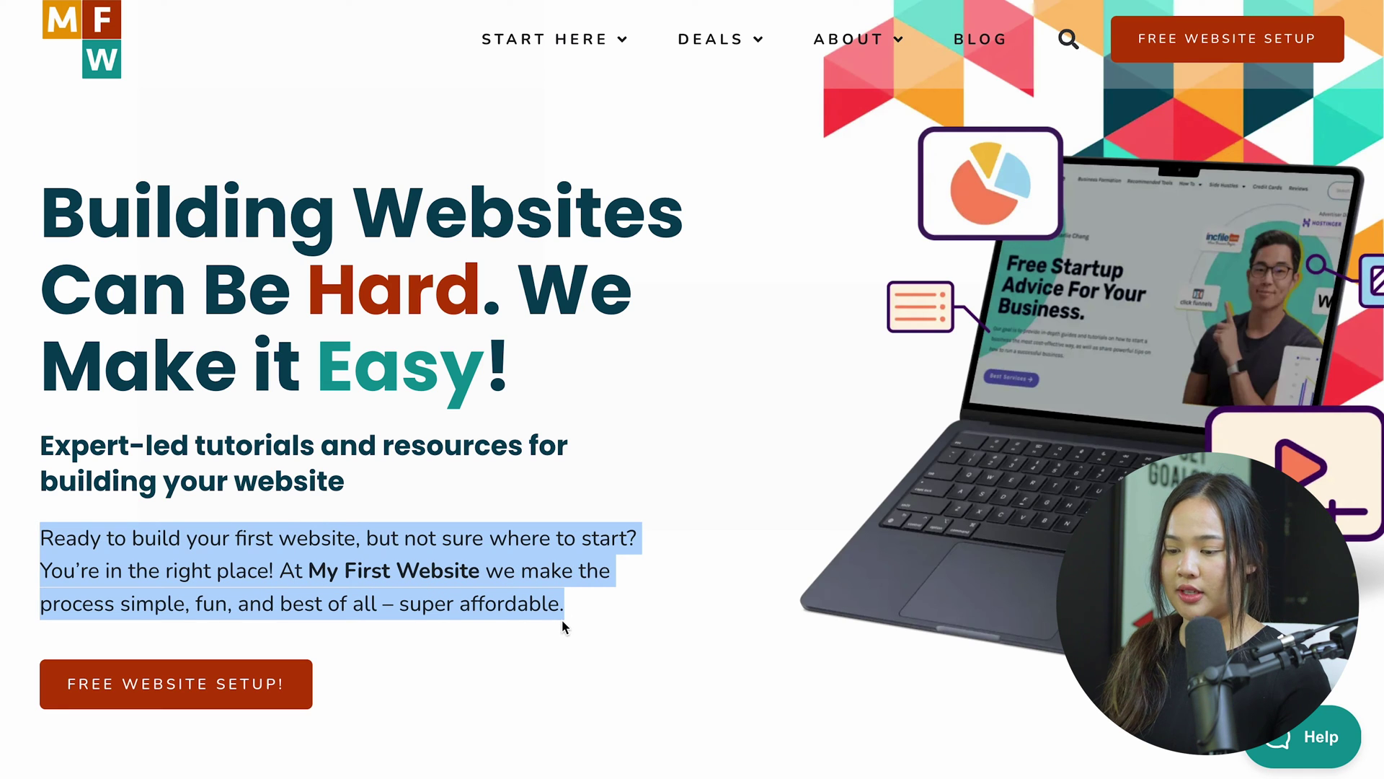
{"action": "scroll", "coordinate": [50, 547], "scroll_direction": "down", "scroll_amount": 1}
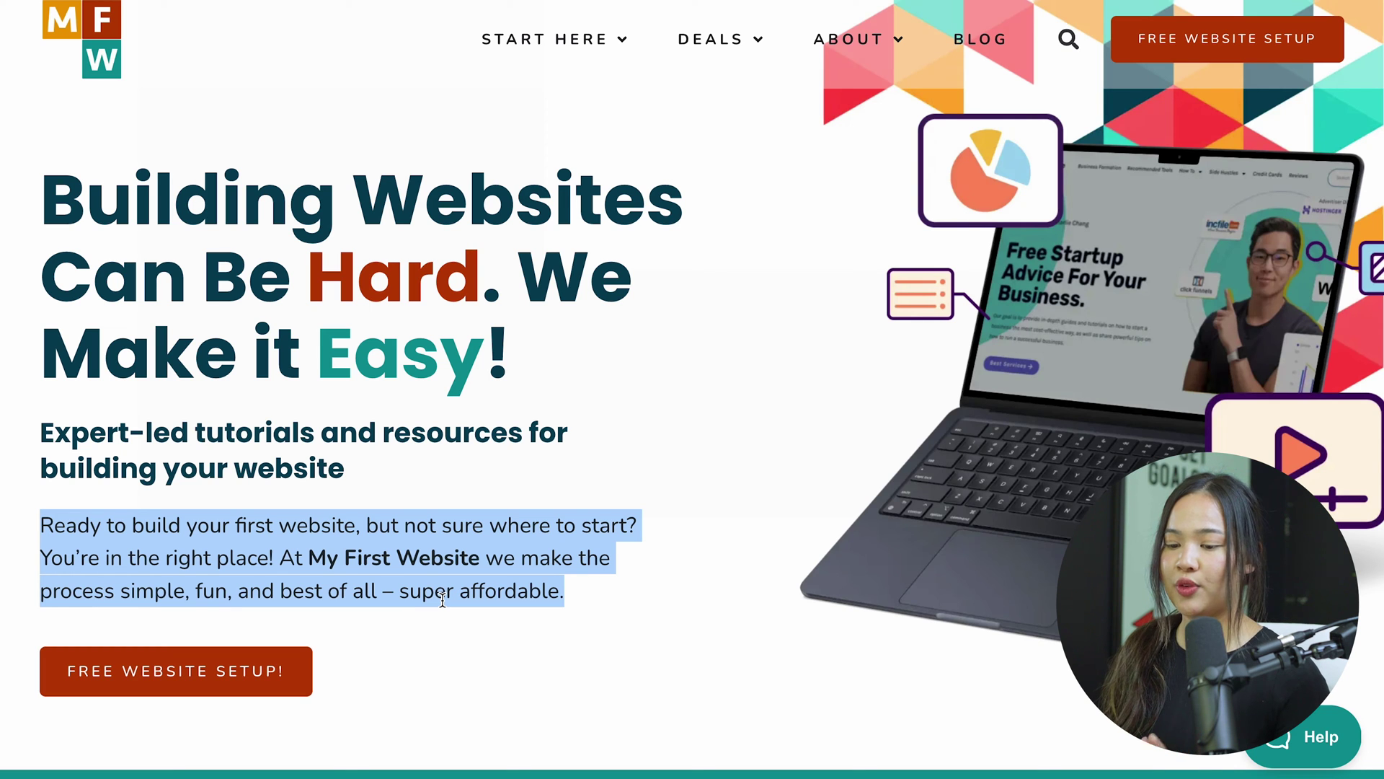
{"action": "left_click", "coordinate": [600, 598]}
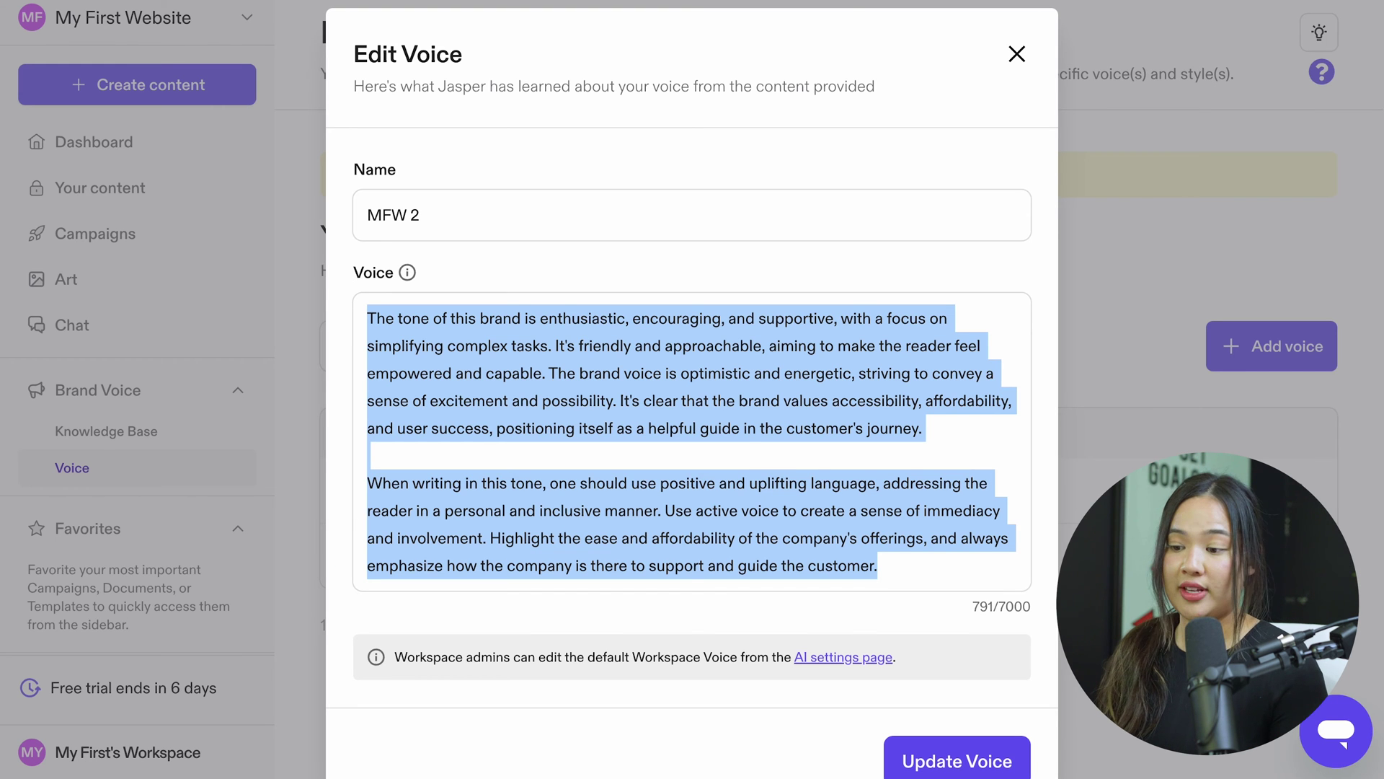
Highlight the description's opening about optimistic, energetic tone and the brand's values.
{"action": "left_click", "coordinate": [372, 317]}
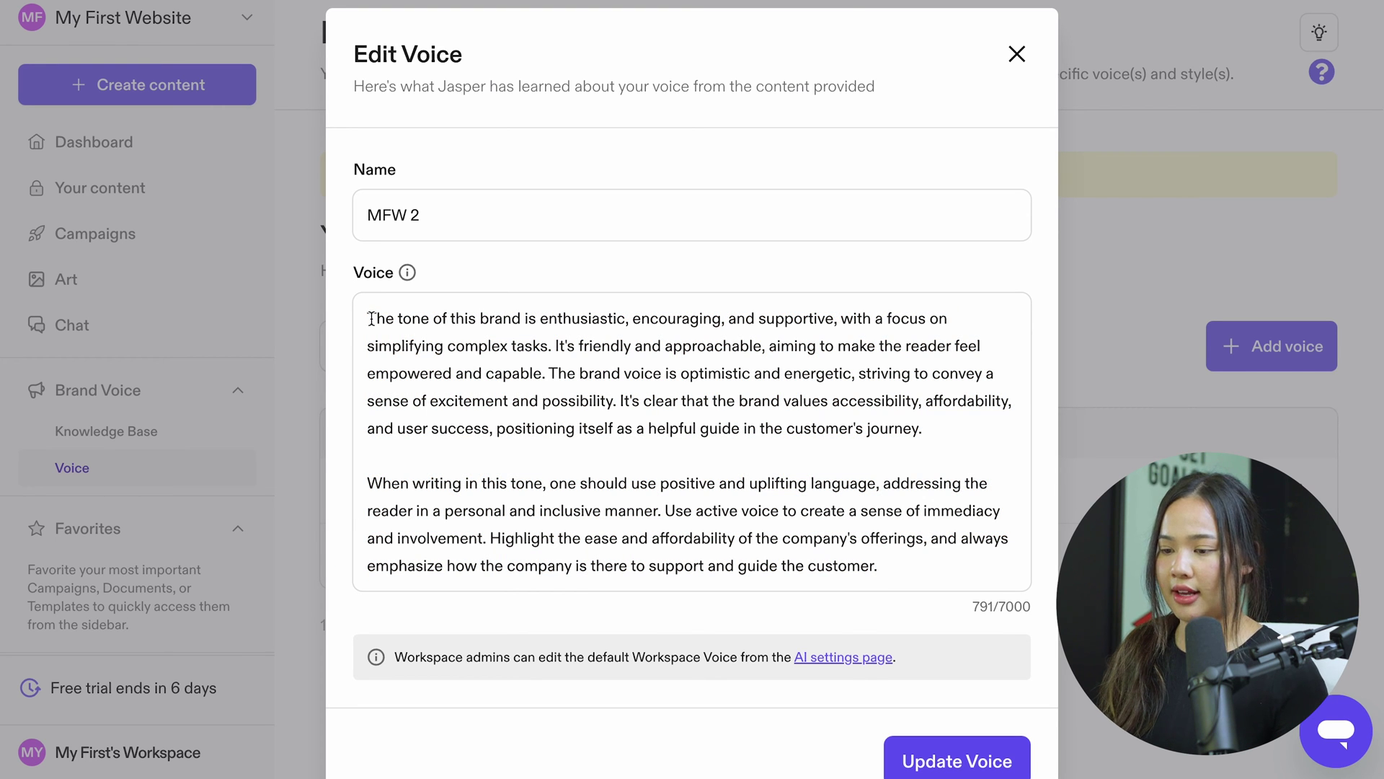
{"action": "left_click_drag", "start_coordinate": [371, 318], "coordinate": [541, 375]}
{"action": "left_click", "coordinate": [613, 428]}
{"action": "left_click_drag", "start_coordinate": [681, 375], "coordinate": [851, 374]}
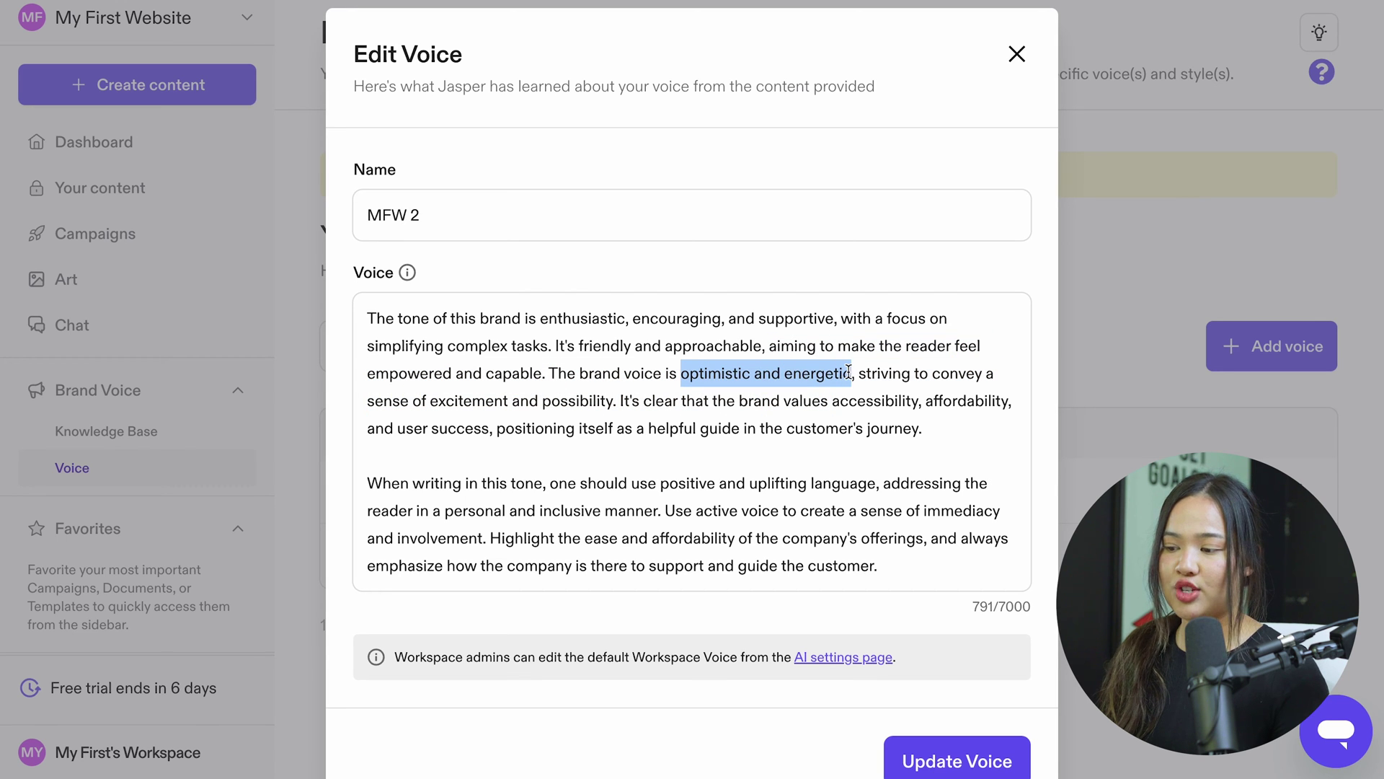
{"action": "left_click_drag", "start_coordinate": [368, 401], "coordinate": [615, 410]}
{"action": "left_click", "coordinate": [623, 402]}
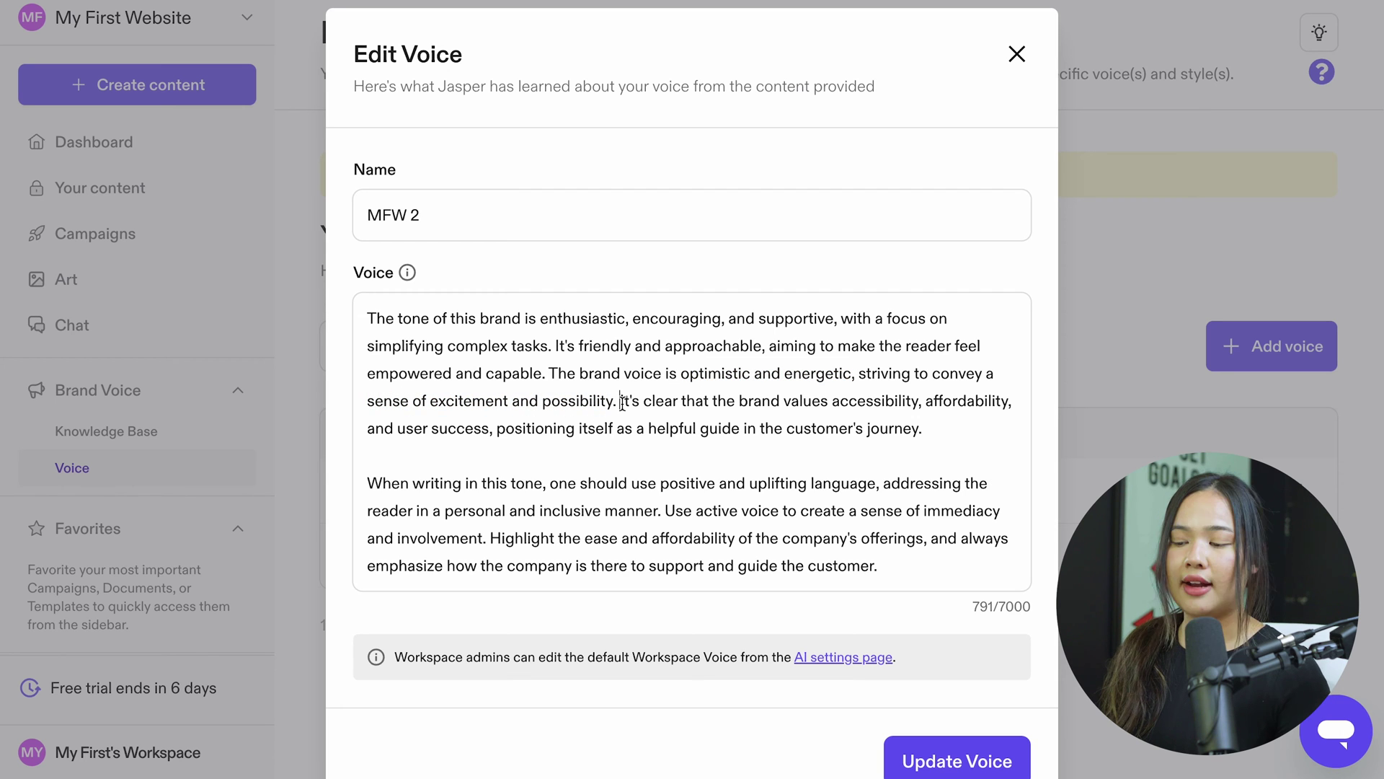
{"action": "left_click_drag", "start_coordinate": [623, 402], "coordinate": [906, 442]}
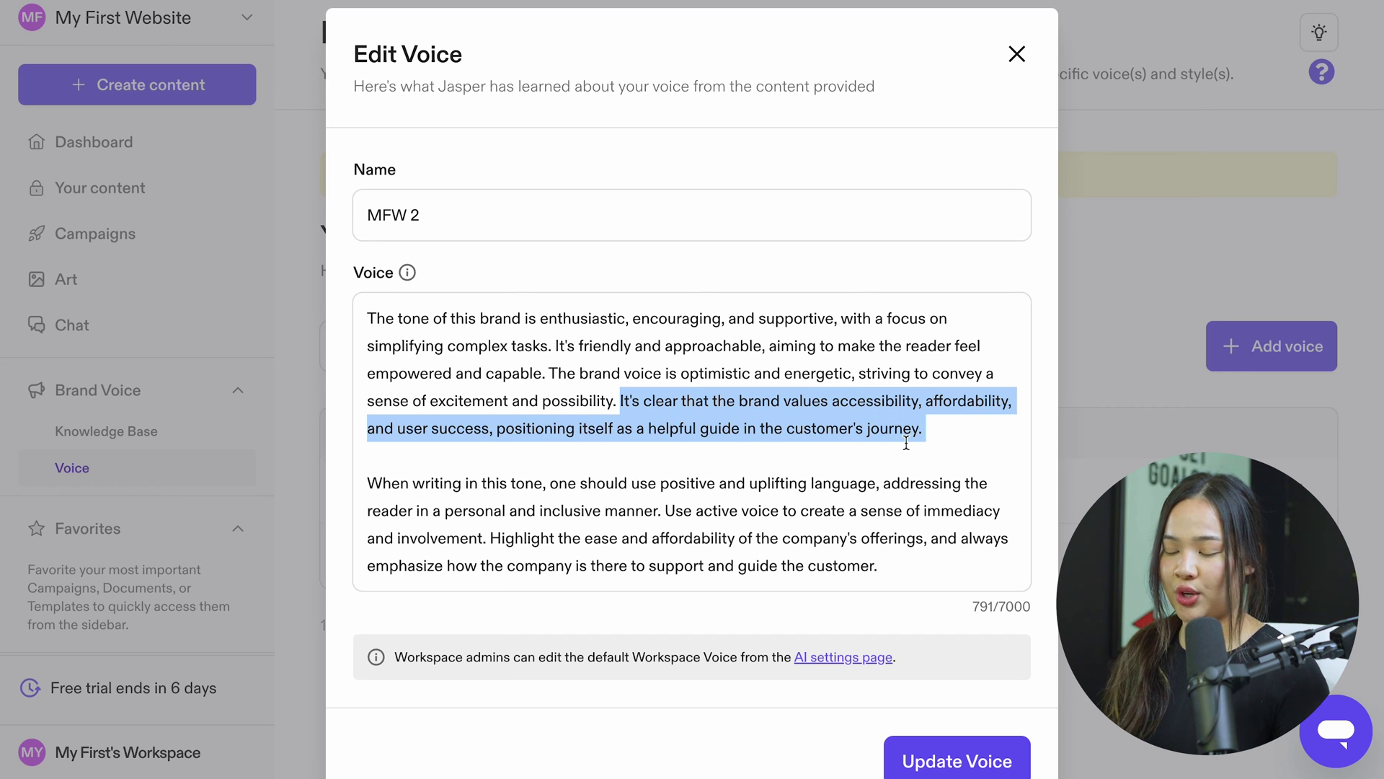
{"action": "left_click", "coordinate": [909, 442]}
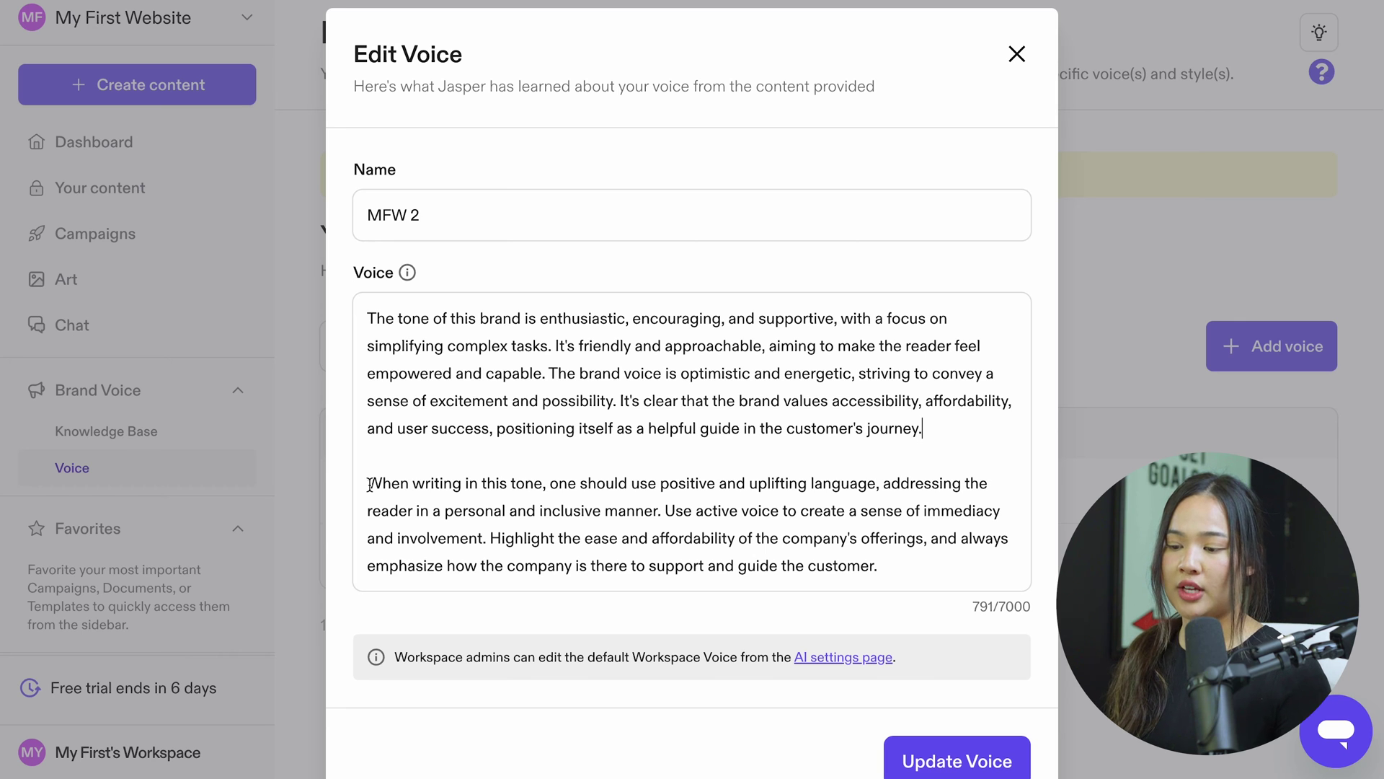
Highlight later passages about positive, uplifting language, ease and affordability of offerings.
{"action": "left_click", "coordinate": [617, 537]}
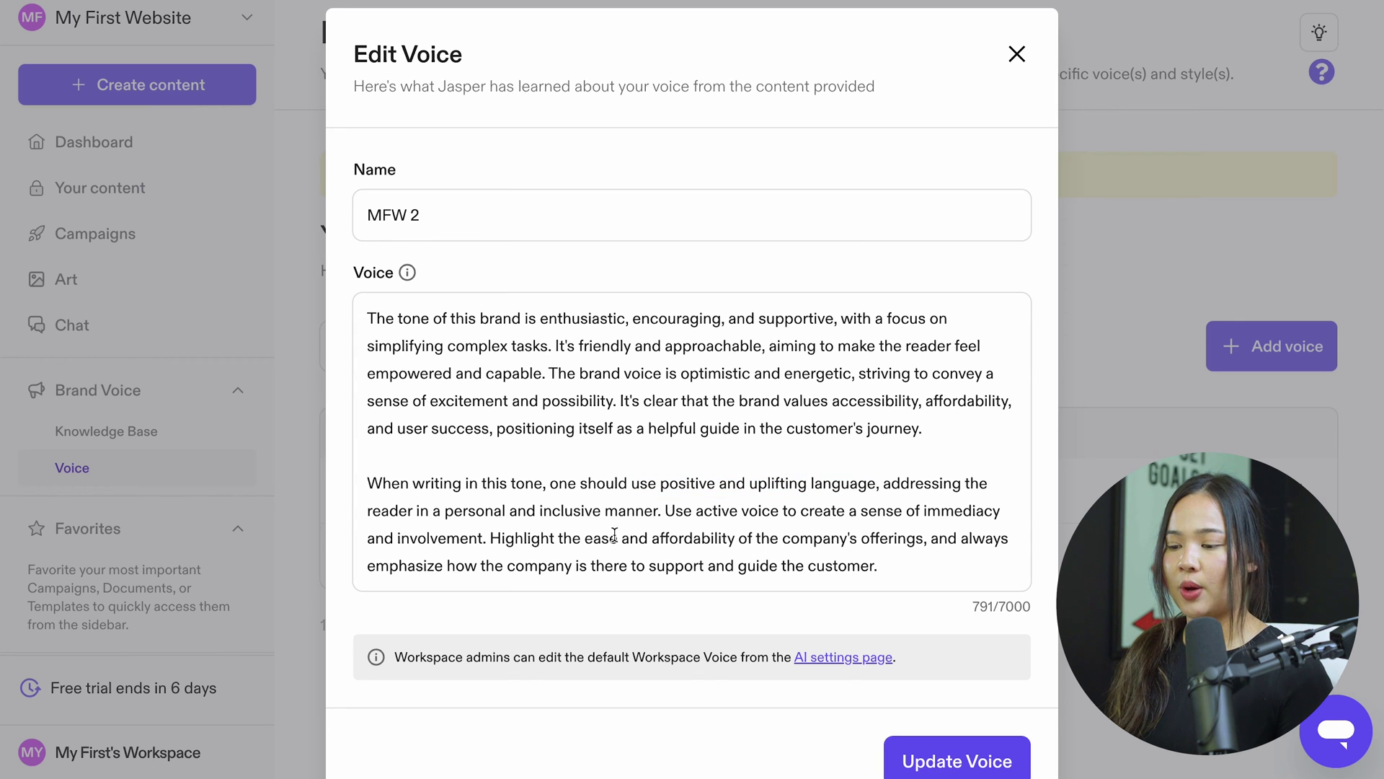
{"action": "left_click_drag", "start_coordinate": [661, 485], "coordinate": [879, 485]}
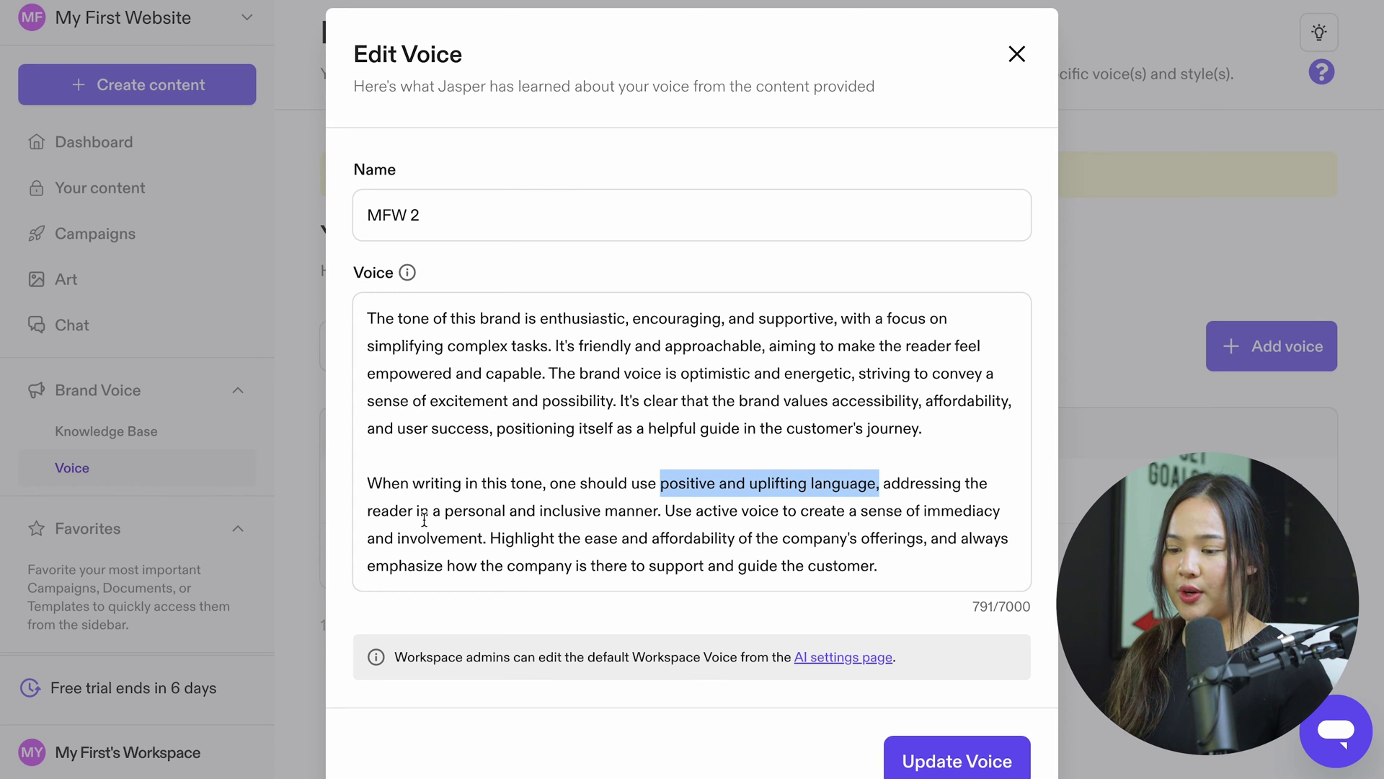
{"action": "left_click_drag", "start_coordinate": [444, 510], "coordinate": [972, 511]}
{"action": "left_click", "coordinate": [728, 538]}
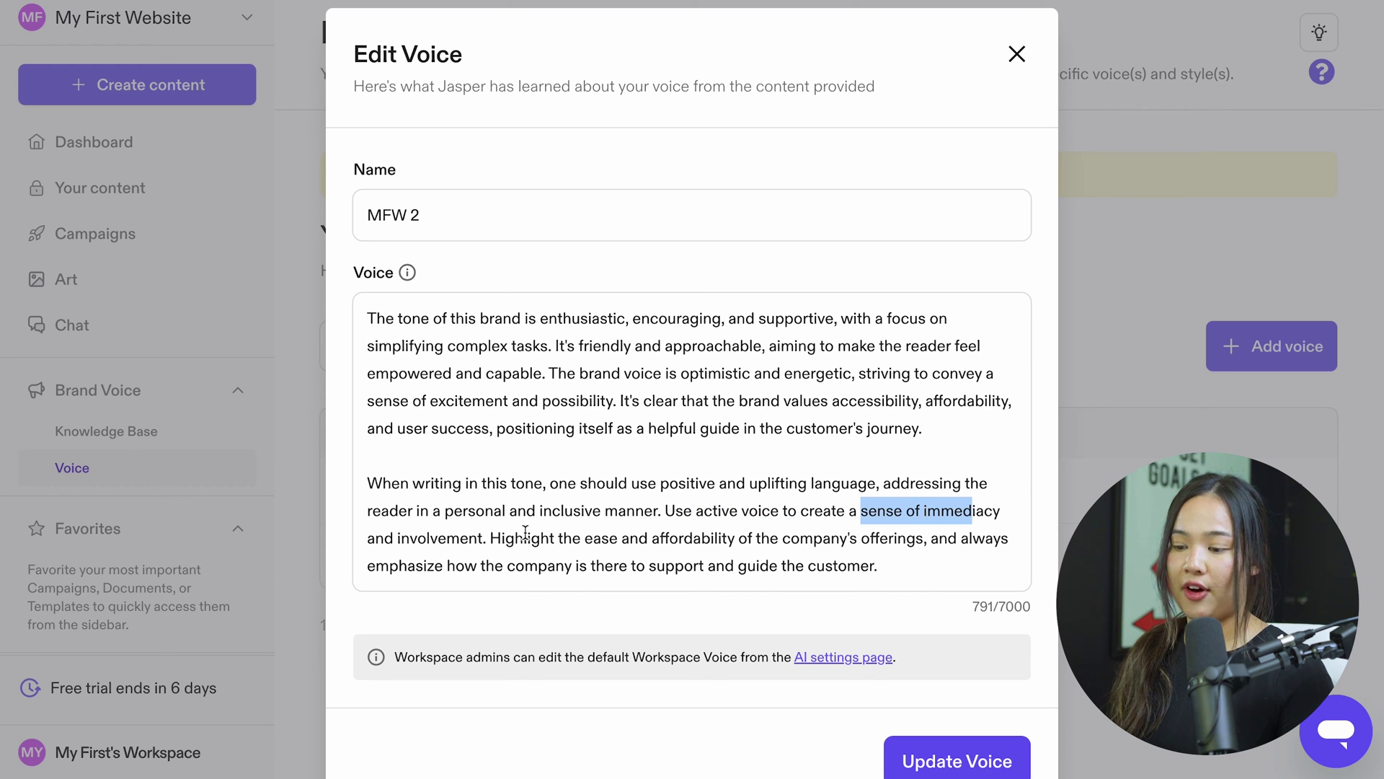
{"action": "left_click", "coordinate": [434, 549]}
{"action": "left_click_drag", "start_coordinate": [581, 538], "coordinate": [937, 540]}
{"action": "left_click_drag", "start_coordinate": [897, 568], "coordinate": [645, 576]}
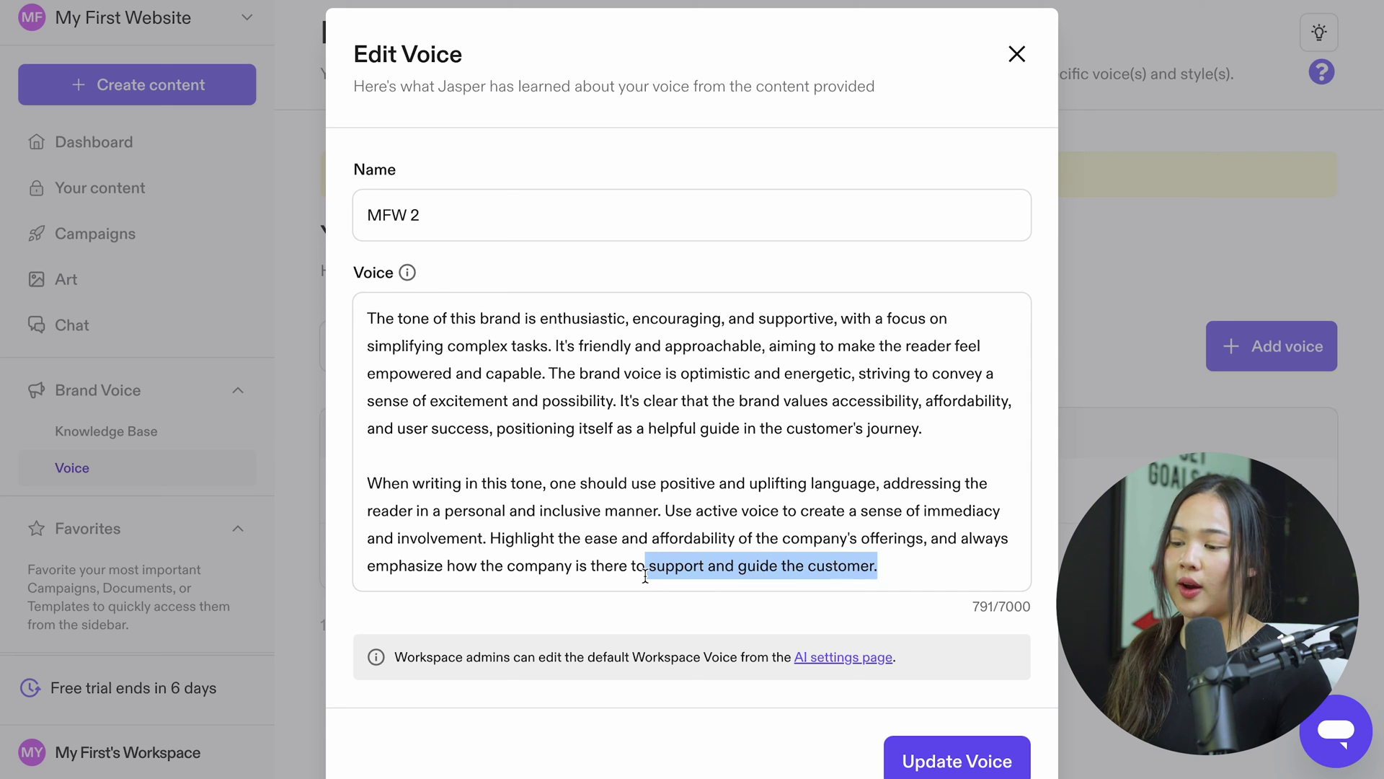
{"action": "scroll", "coordinate": [435, 209], "scroll_direction": "down", "scroll_amount": 1}
{"action": "left_click", "coordinate": [436, 209]}
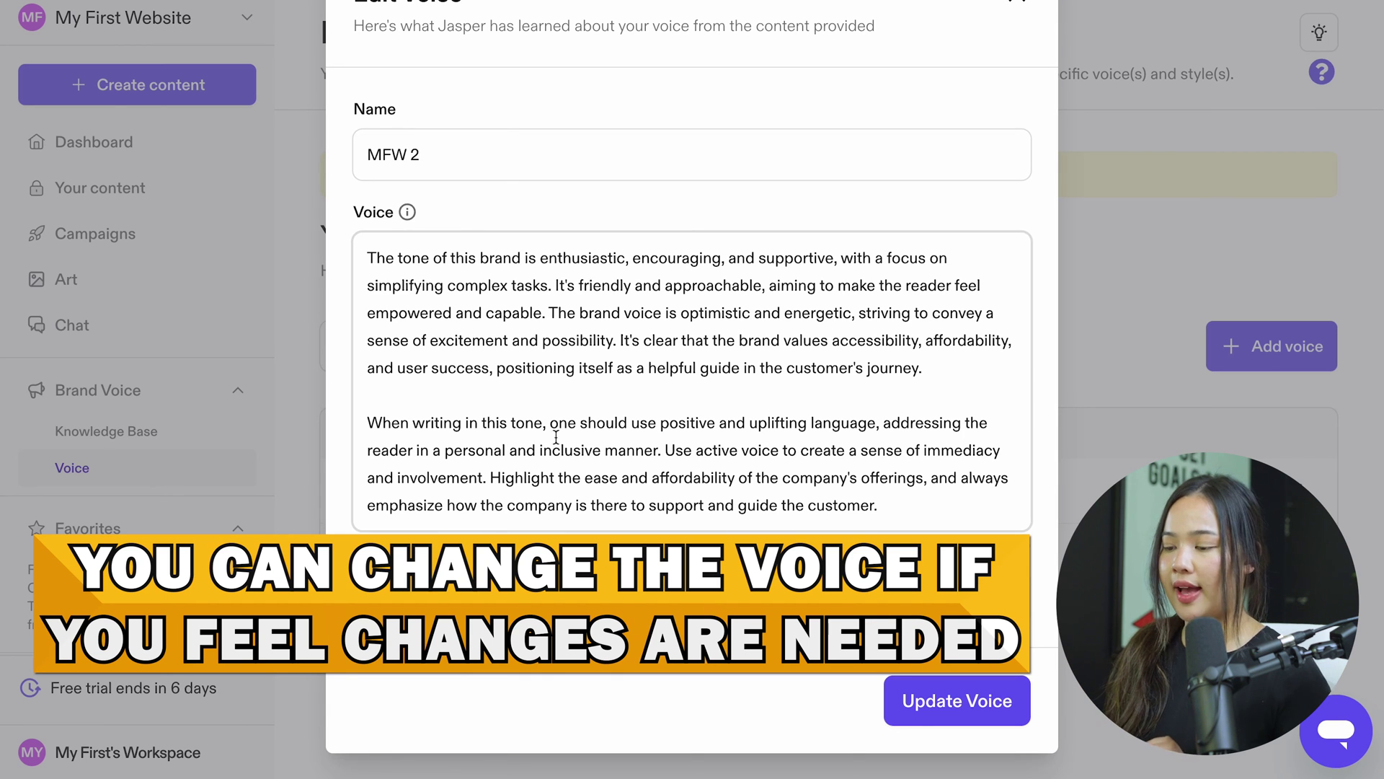
{"action": "left_click_drag", "start_coordinate": [902, 506], "coordinate": [816, 511]}
Insert 'funny, ' after 'is' in the first sentence and update the MFW 2 voice.
{"action": "left_click", "coordinate": [779, 401]}
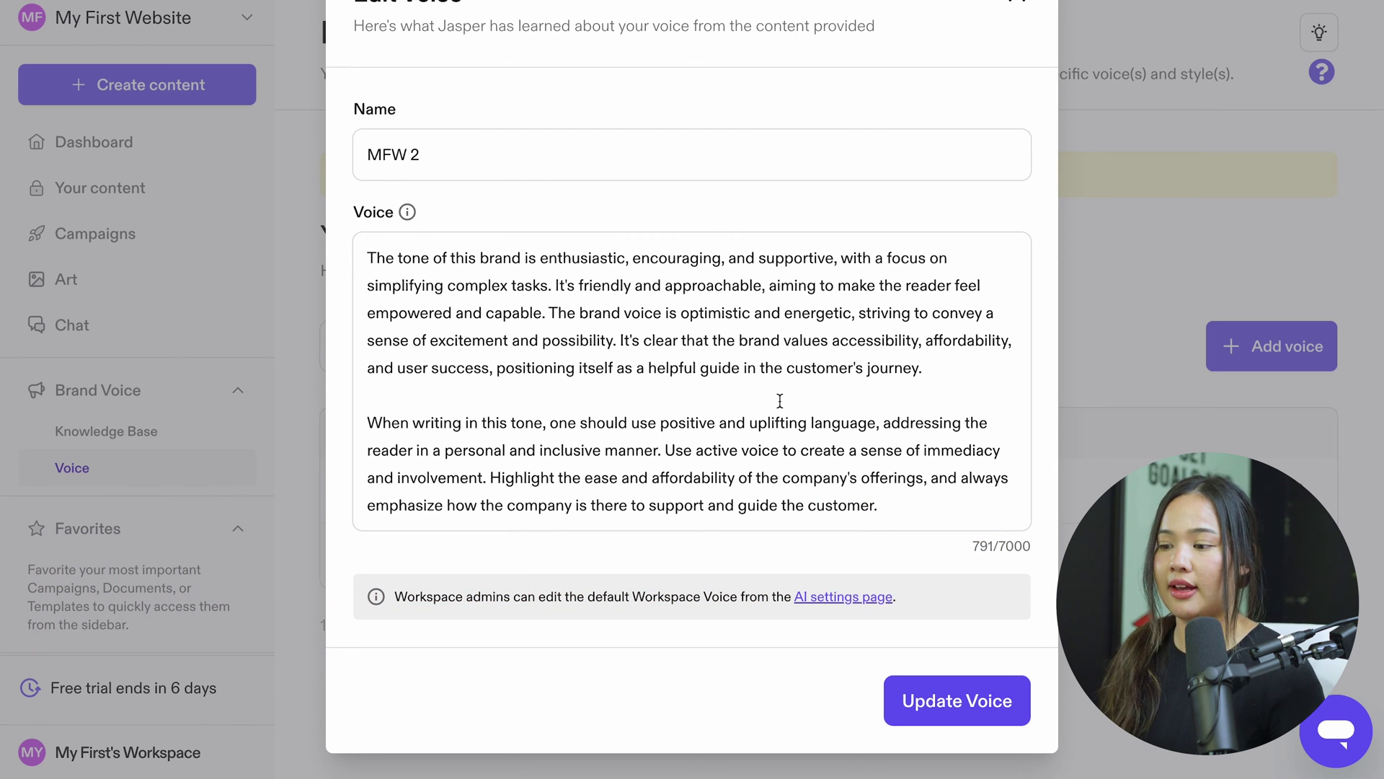
{"action": "type", "text": "funny,"}
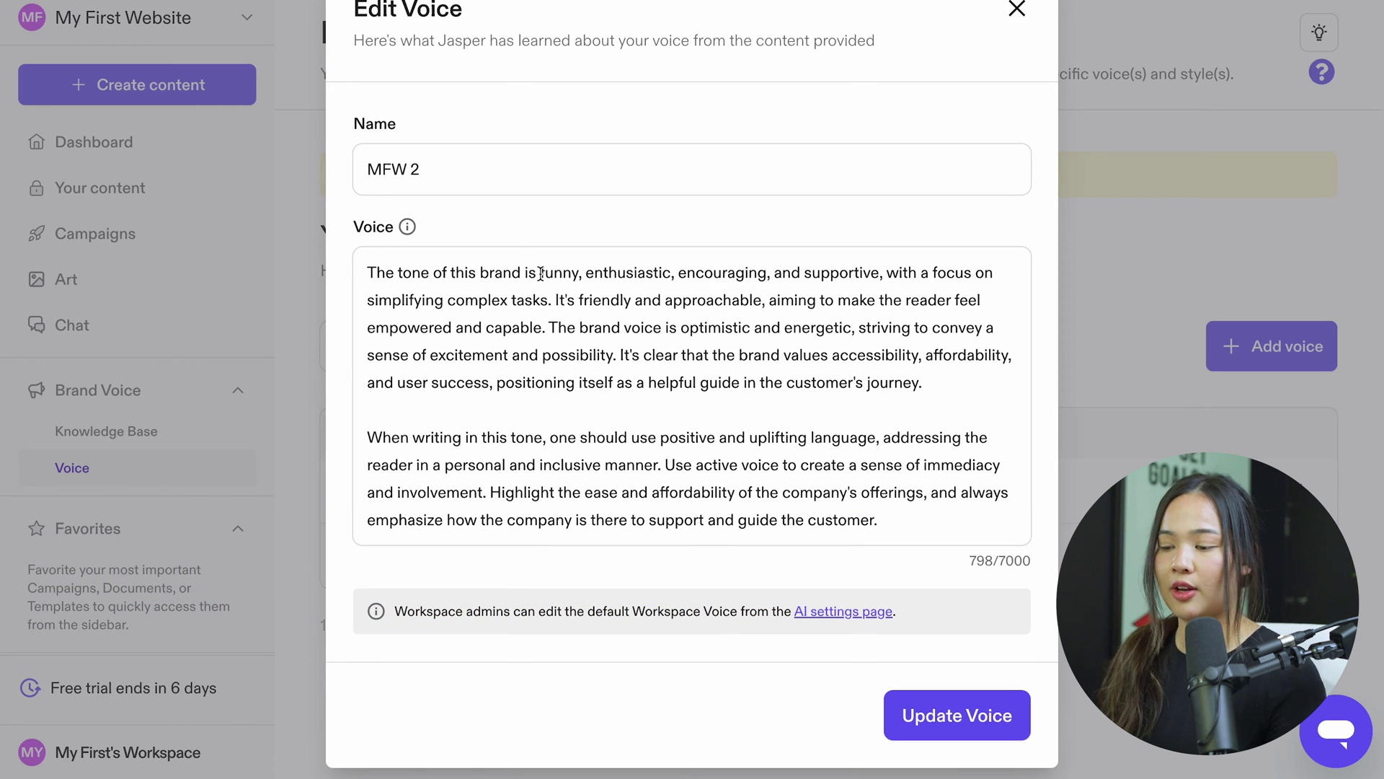
{"action": "left_click_drag", "start_coordinate": [540, 273], "coordinate": [588, 273]}
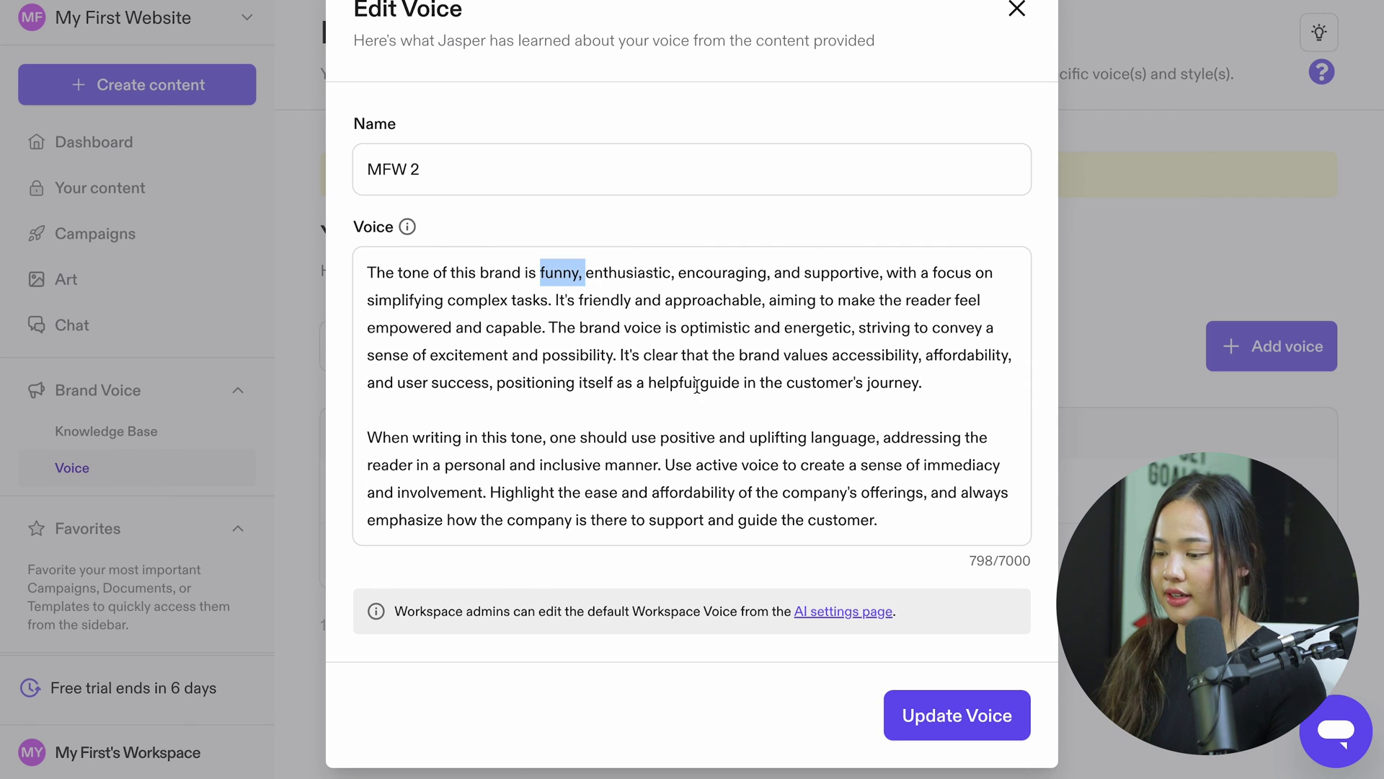
{"action": "left_click", "coordinate": [917, 712]}
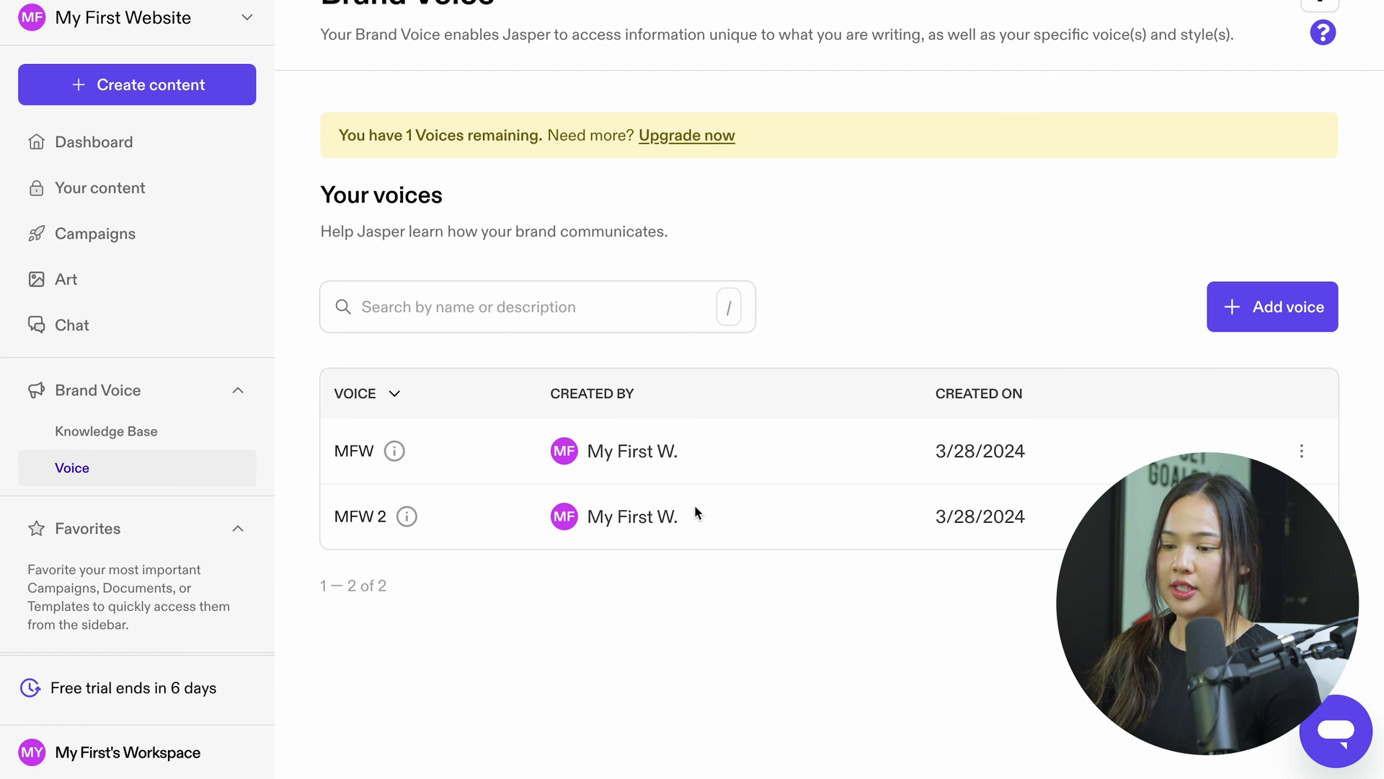
Create voice 'MFW 3' from the uploaded file About My First Website.pdf.
{"action": "left_click", "coordinate": [1280, 303]}
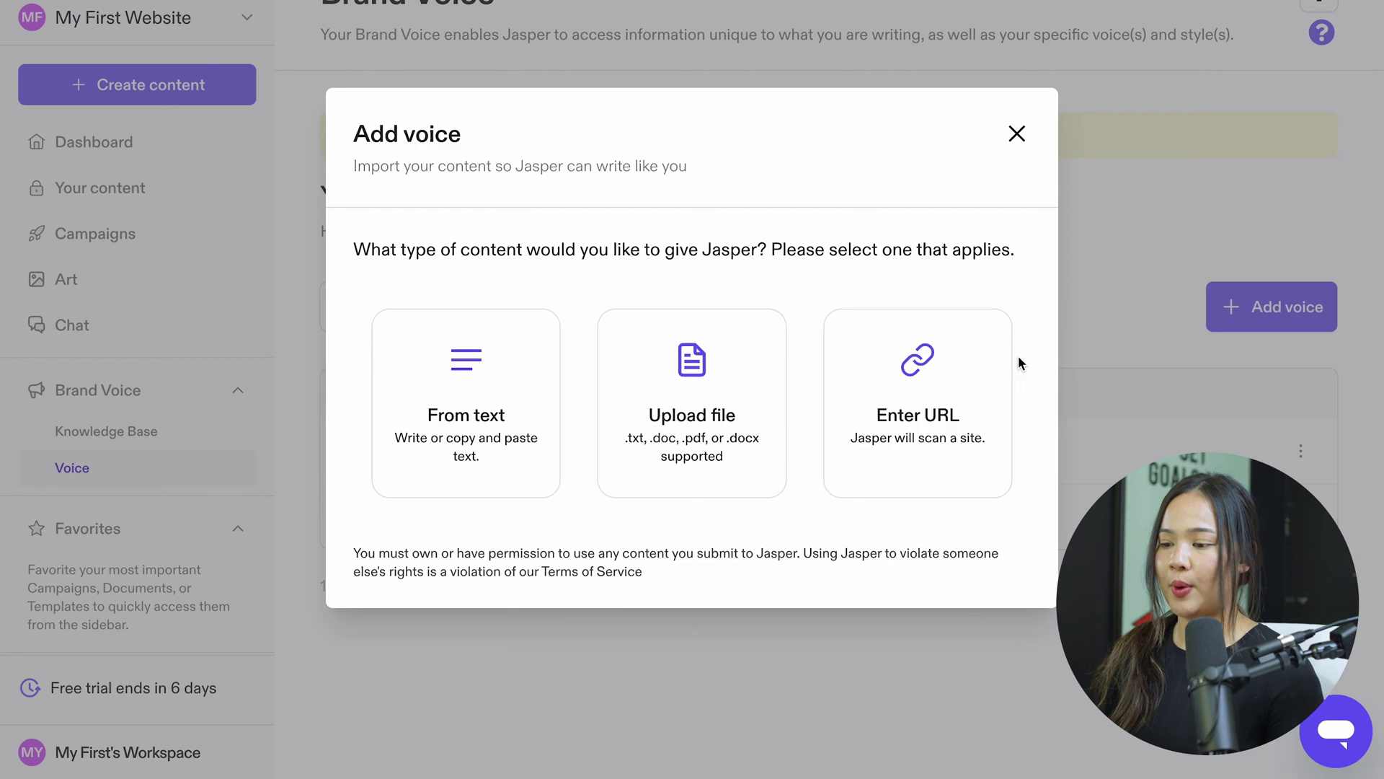
{"action": "left_click", "coordinate": [753, 398]}
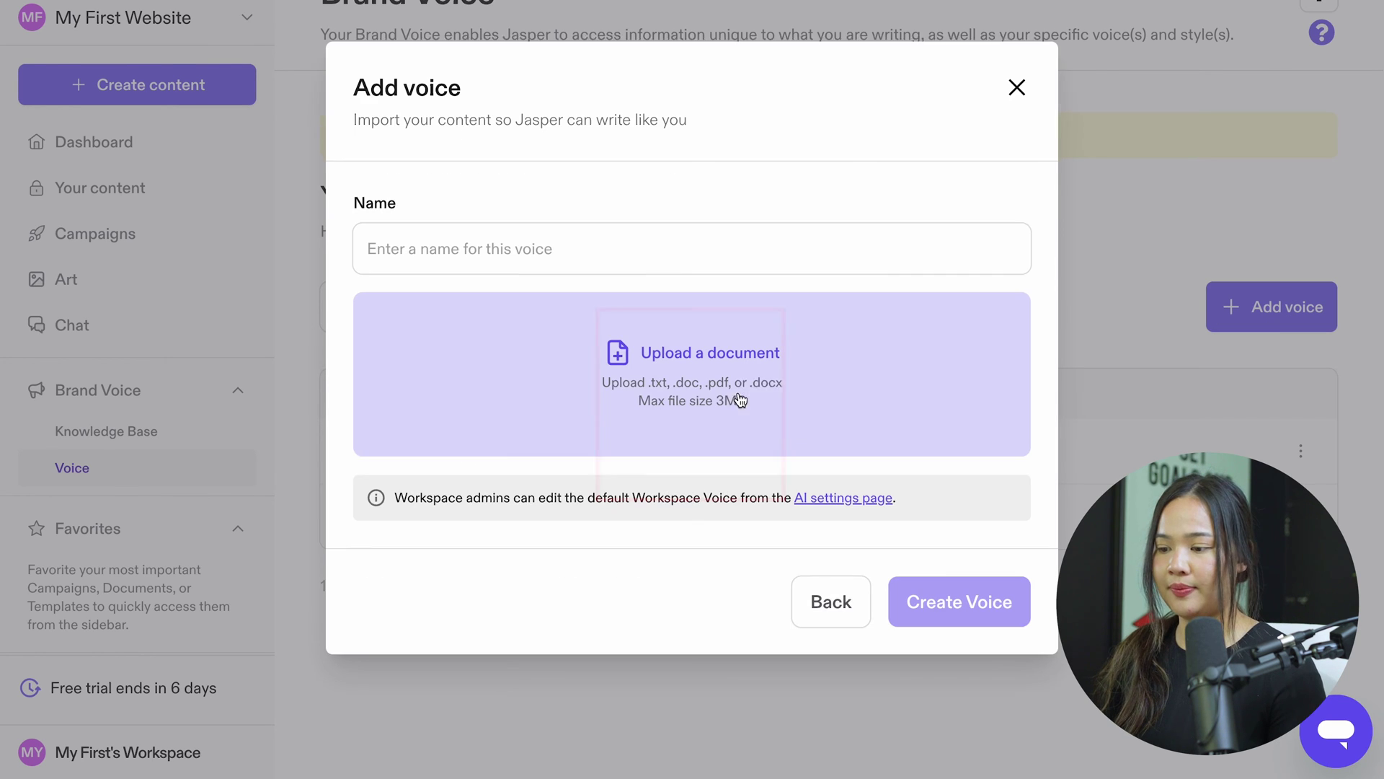
{"action": "left_click", "coordinate": [943, 435]}
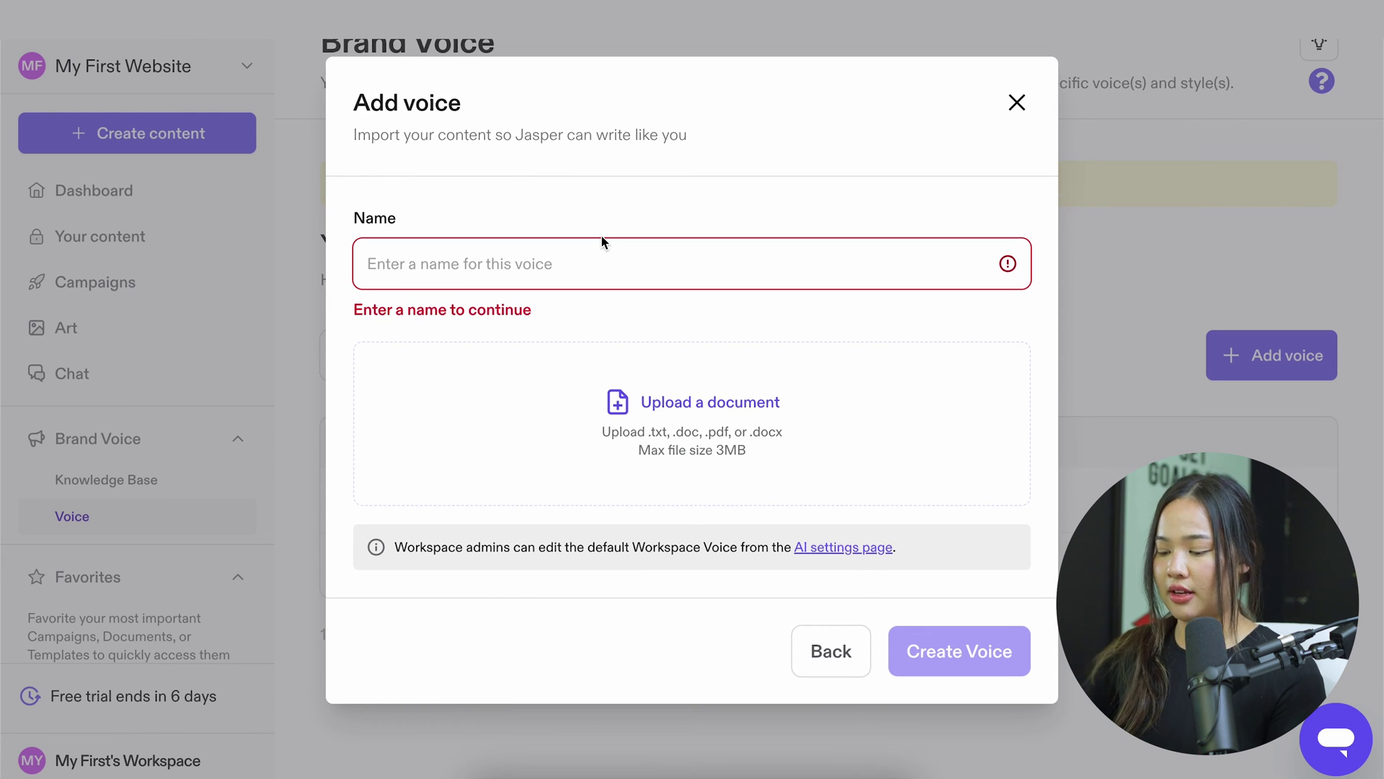
{"action": "type", "text": "MFW 3"}
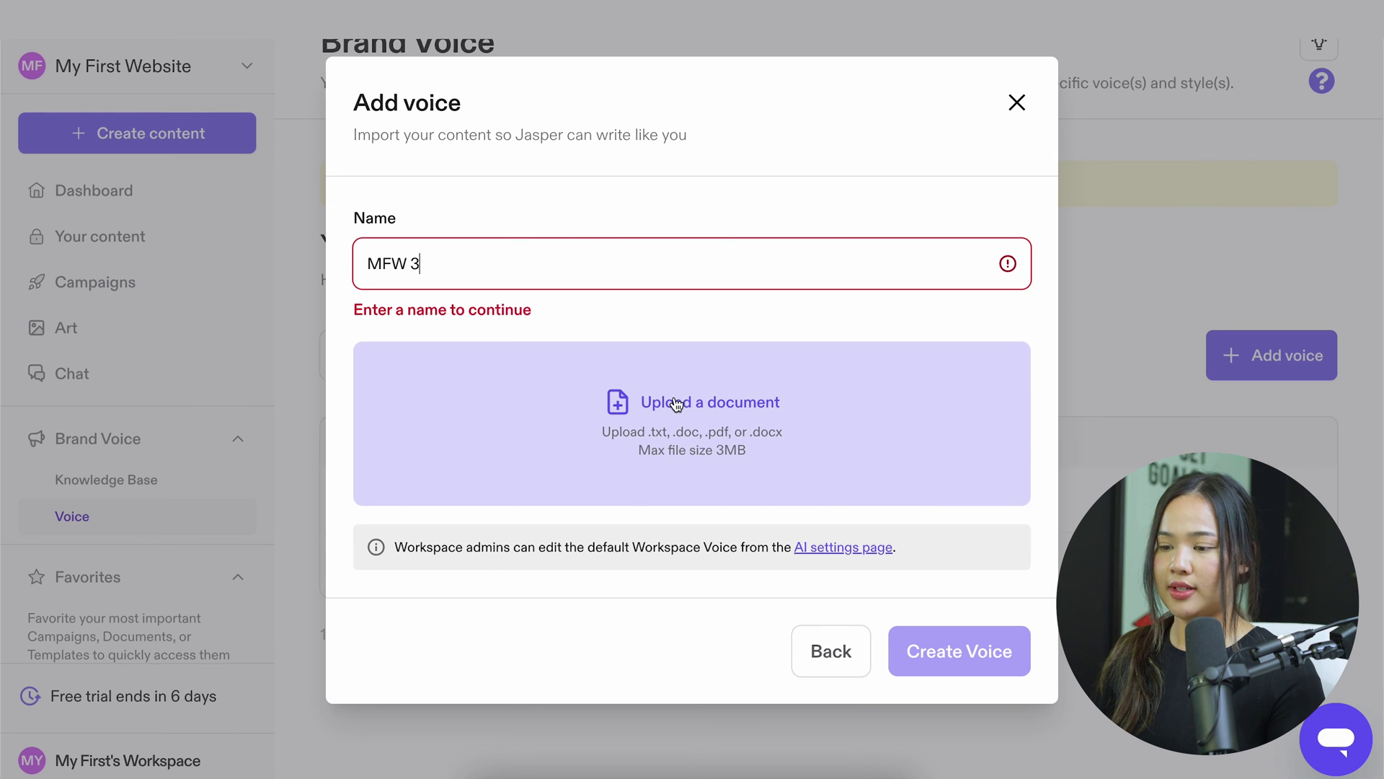
{"action": "left_click", "coordinate": [666, 405]}
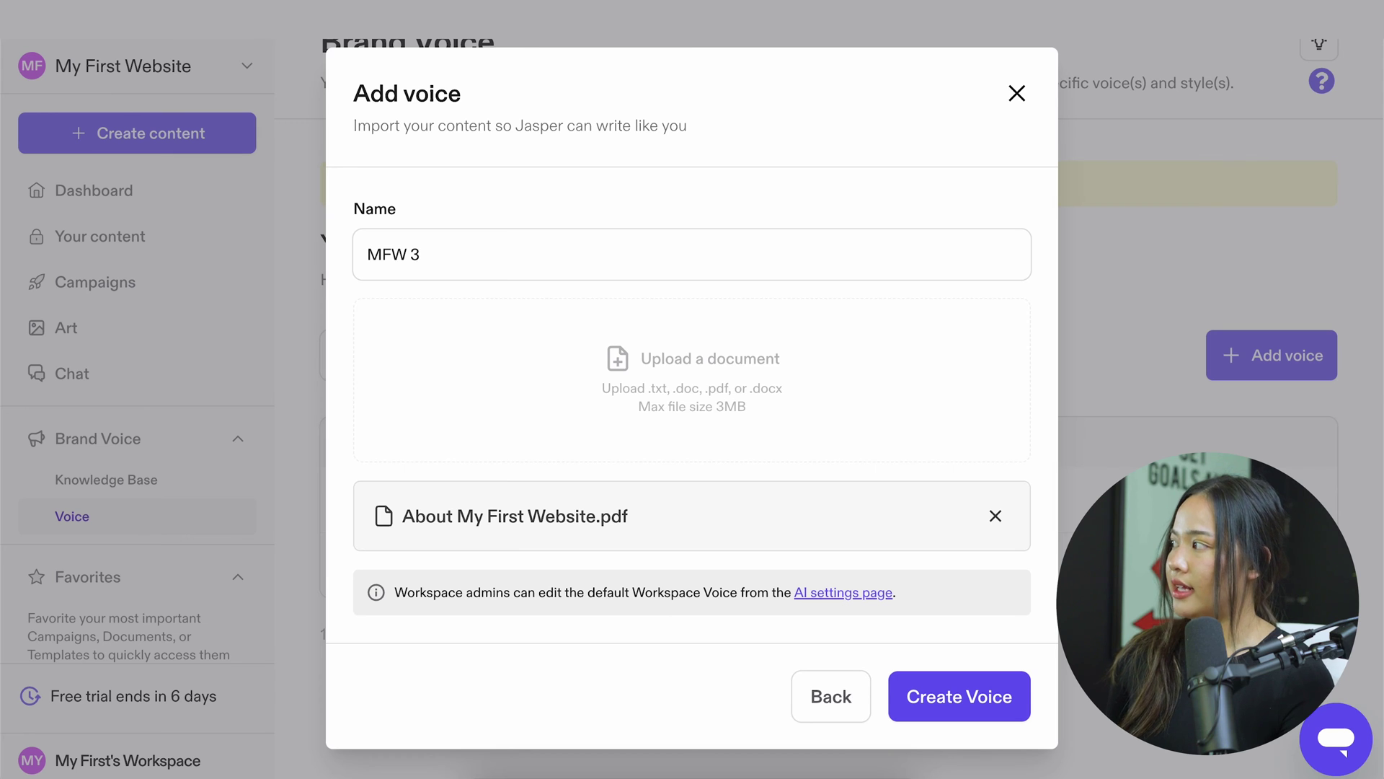
{"action": "left_click", "coordinate": [844, 756]}
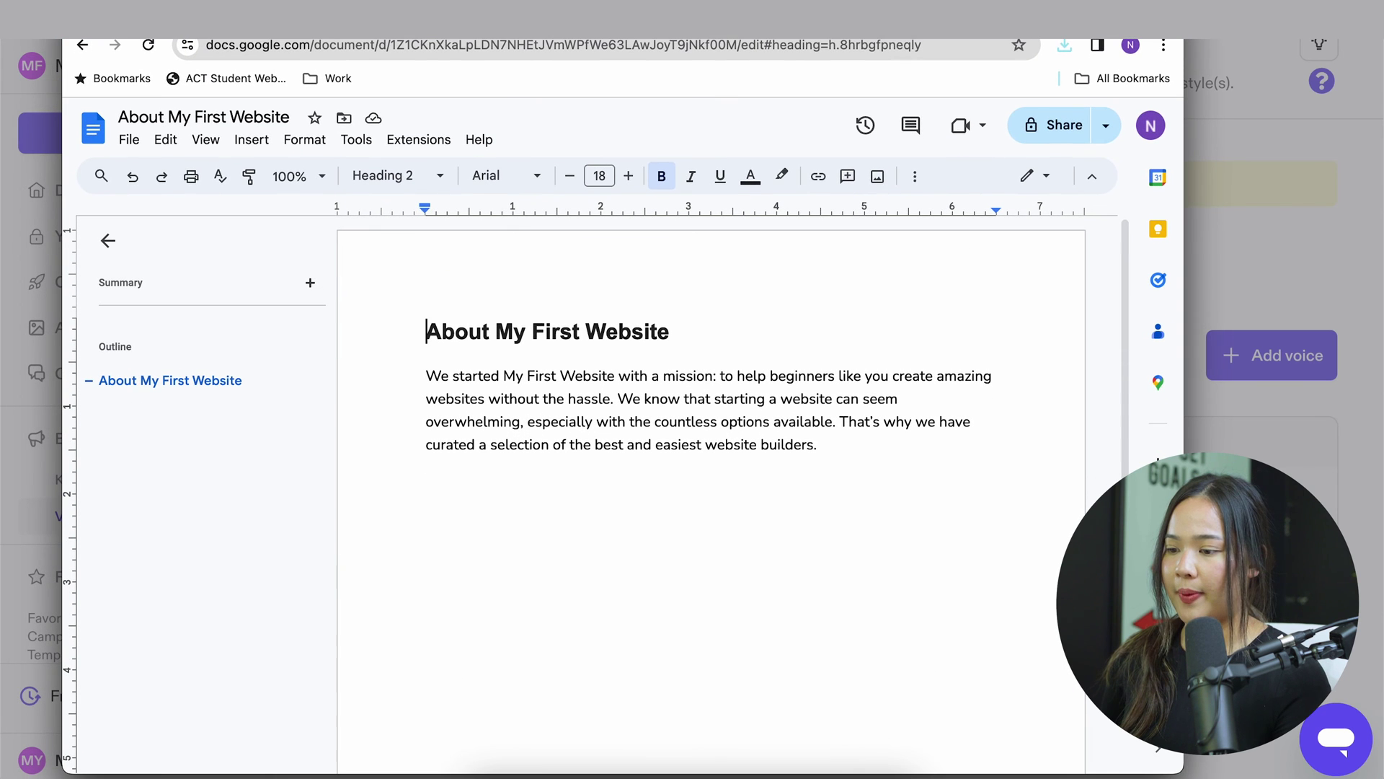
{"action": "left_click_drag", "start_coordinate": [790, 459], "coordinate": [689, 398]}
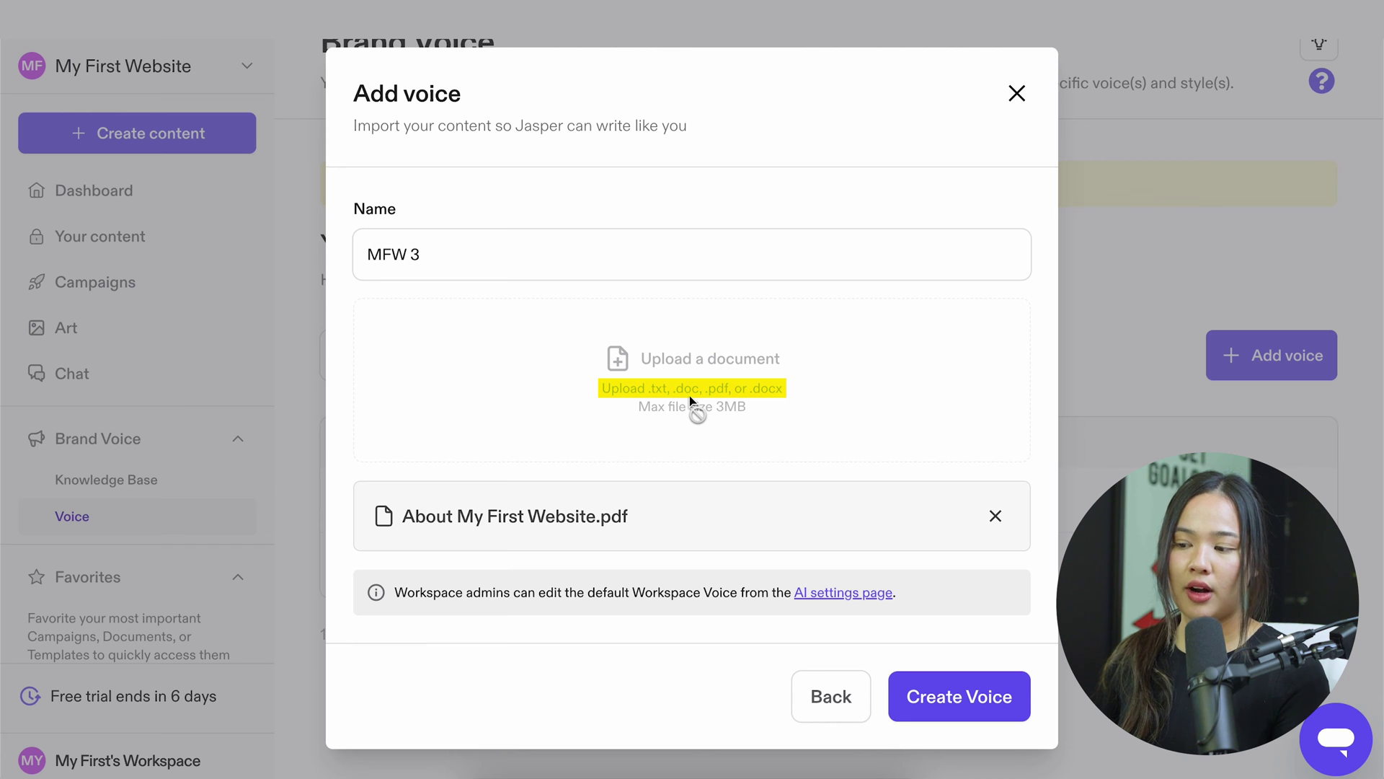
{"action": "left_click_drag", "start_coordinate": [689, 395], "coordinate": [689, 395]}
{"action": "scroll", "coordinate": [689, 395], "scroll_direction": "down", "scroll_amount": 1}
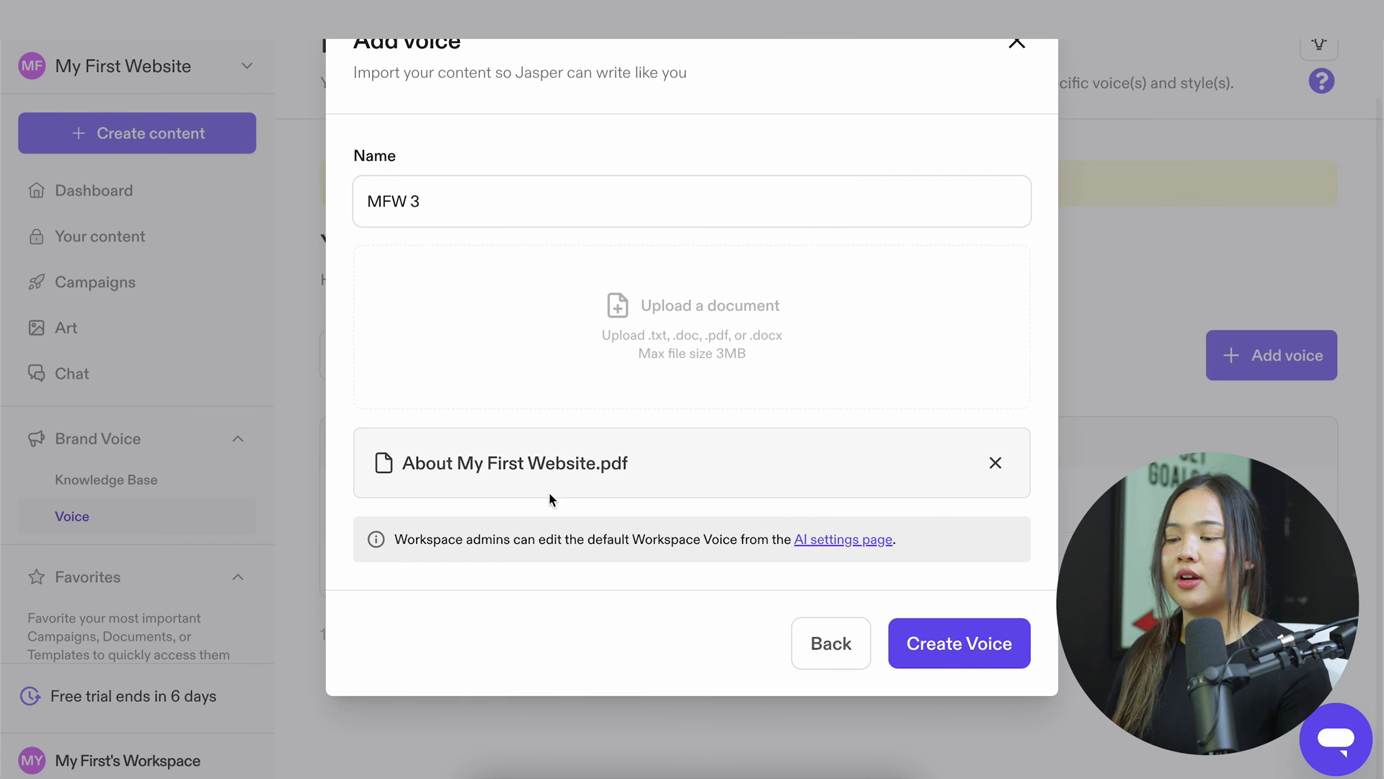
{"action": "left_click", "coordinate": [962, 649]}
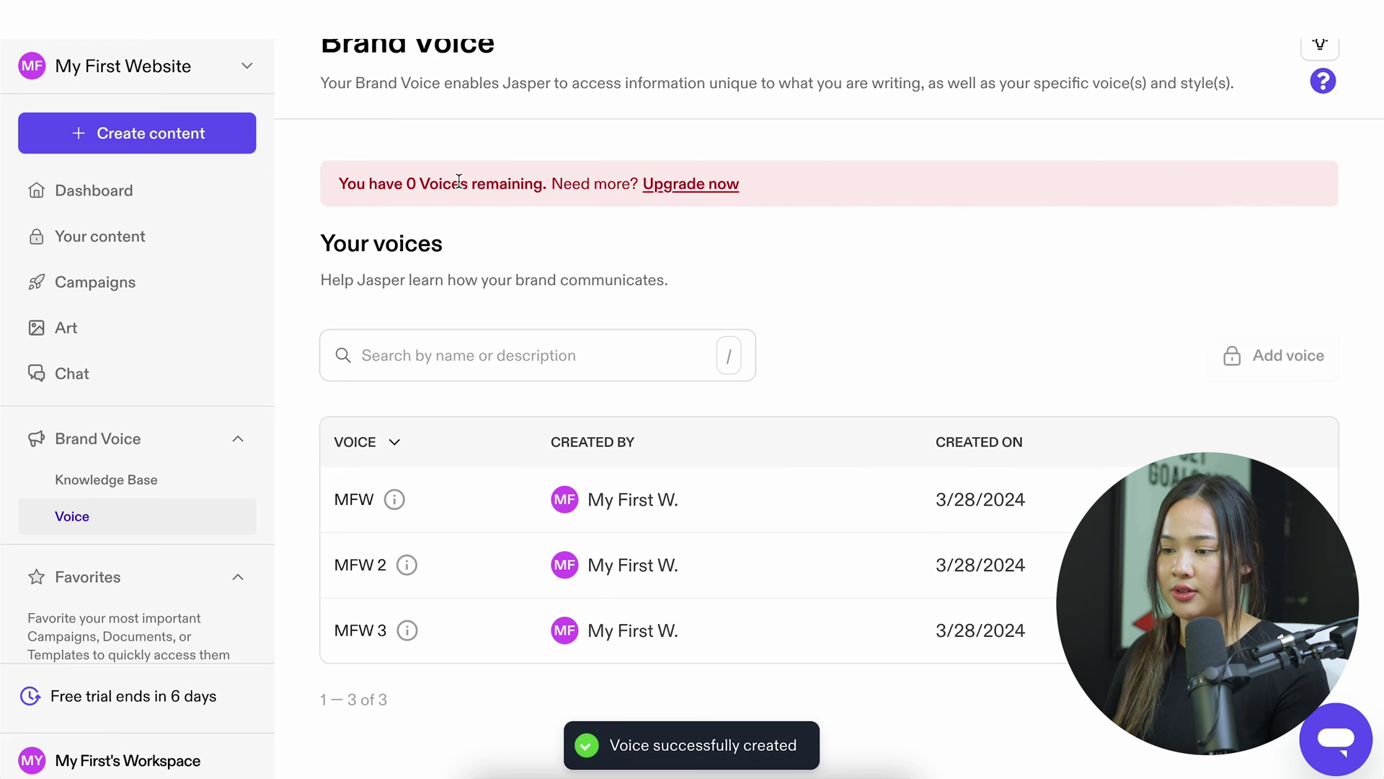
Open MFW 3 for editing and review both paragraphs of its generated description.
{"action": "scroll", "coordinate": [458, 182], "scroll_direction": "down", "scroll_amount": 2}
{"action": "left_click", "coordinate": [1302, 482]}
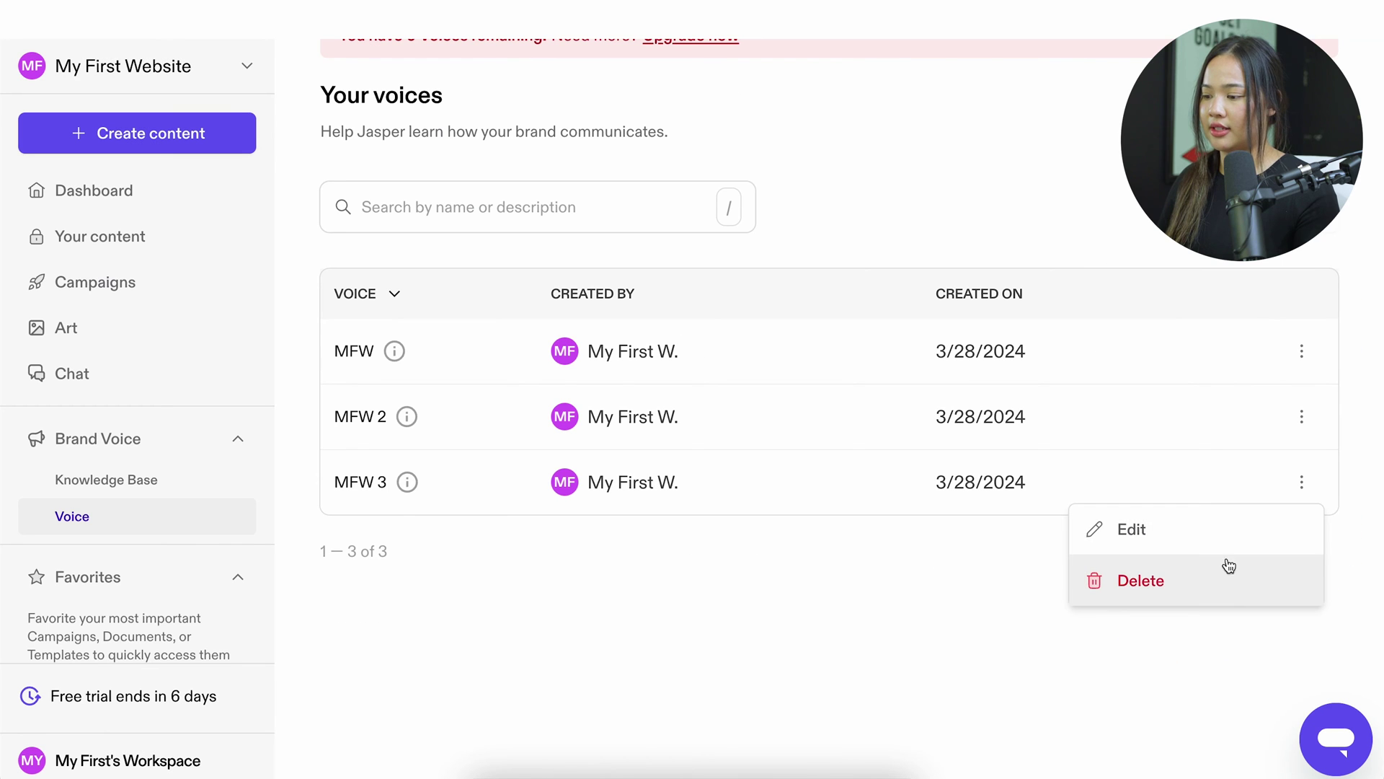
{"action": "left_click", "coordinate": [1131, 530]}
{"action": "left_click_drag", "start_coordinate": [983, 452], "coordinate": [367, 345]}
{"action": "left_click", "coordinate": [368, 345]}
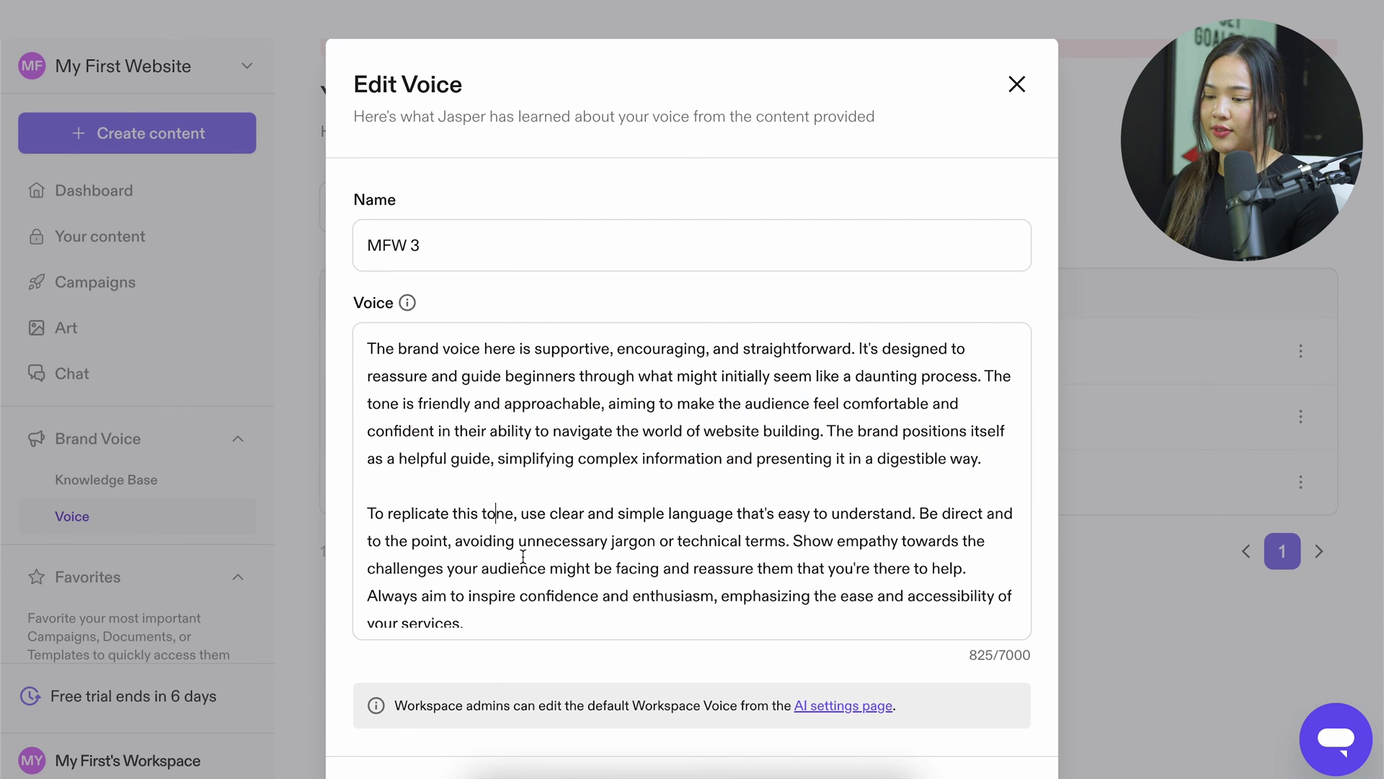
{"action": "left_click", "coordinate": [398, 551]}
{"action": "key", "text": "ctrl+shift+End"}
{"action": "left_click", "coordinate": [365, 512]}
{"action": "key", "text": "ctrl+shift+End"}
{"action": "left_click", "coordinate": [458, 542]}
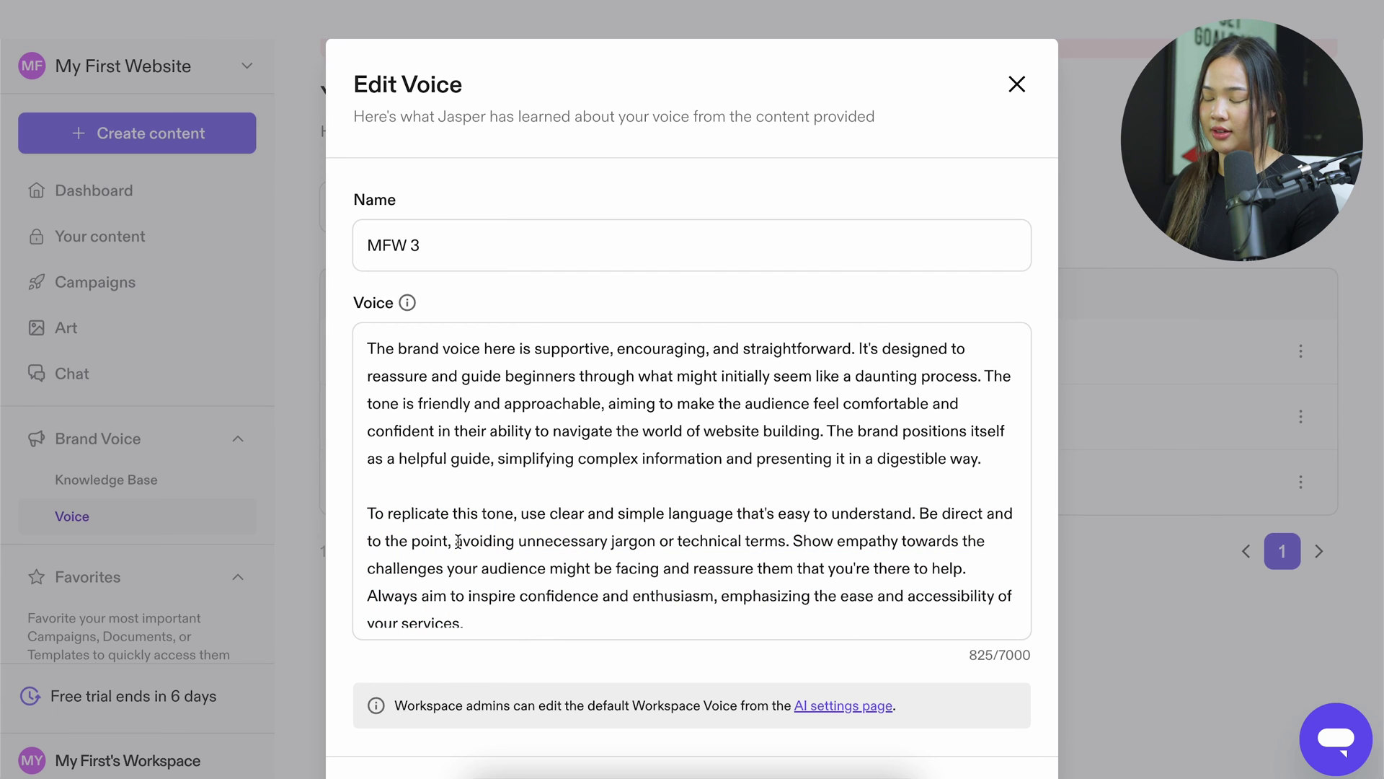
Note the 'supportive, encouraging, and straightforward' tone and jargon advice, then request deleting MFW.
{"action": "left_click_drag", "start_coordinate": [457, 540], "coordinate": [786, 551]}
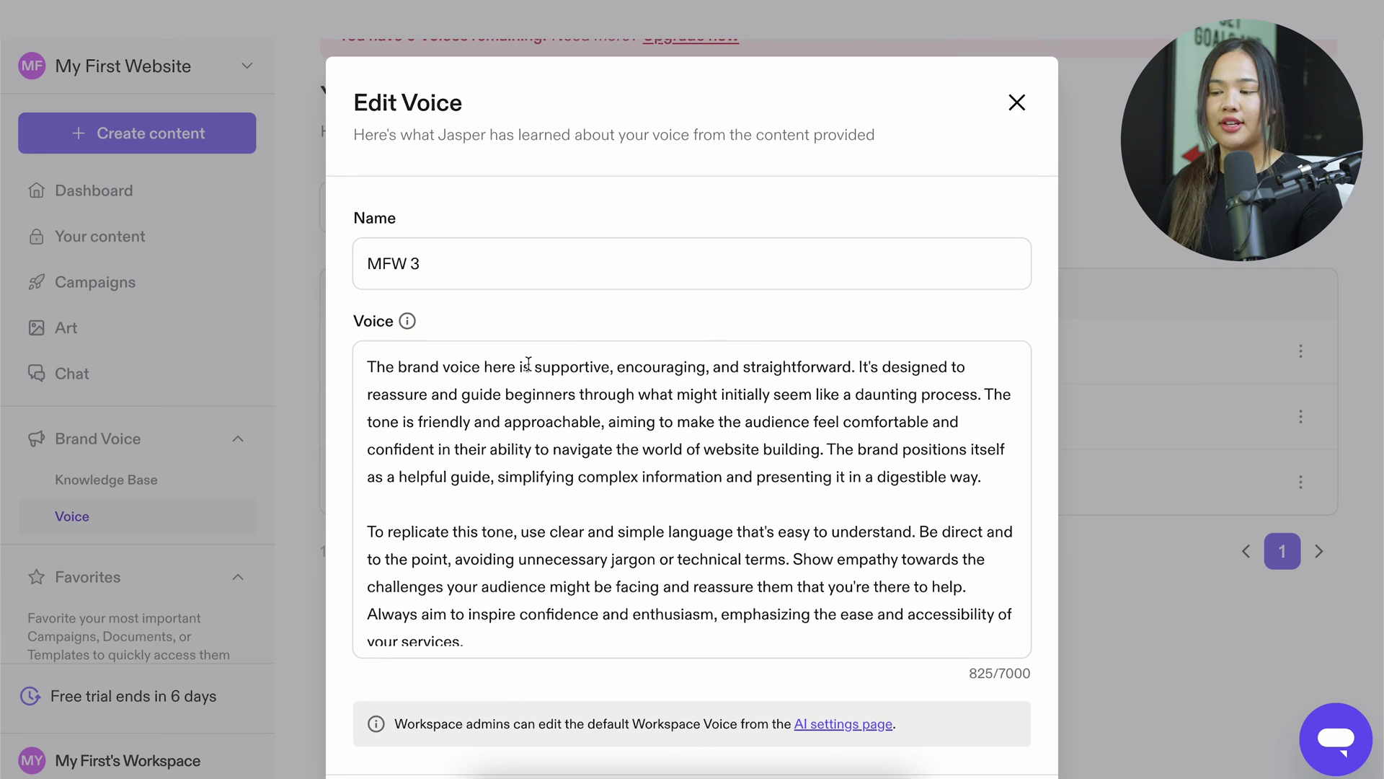
{"action": "left_click_drag", "start_coordinate": [579, 368], "coordinate": [849, 378]}
{"action": "scroll", "coordinate": [900, 472], "scroll_direction": "down", "scroll_amount": 3}
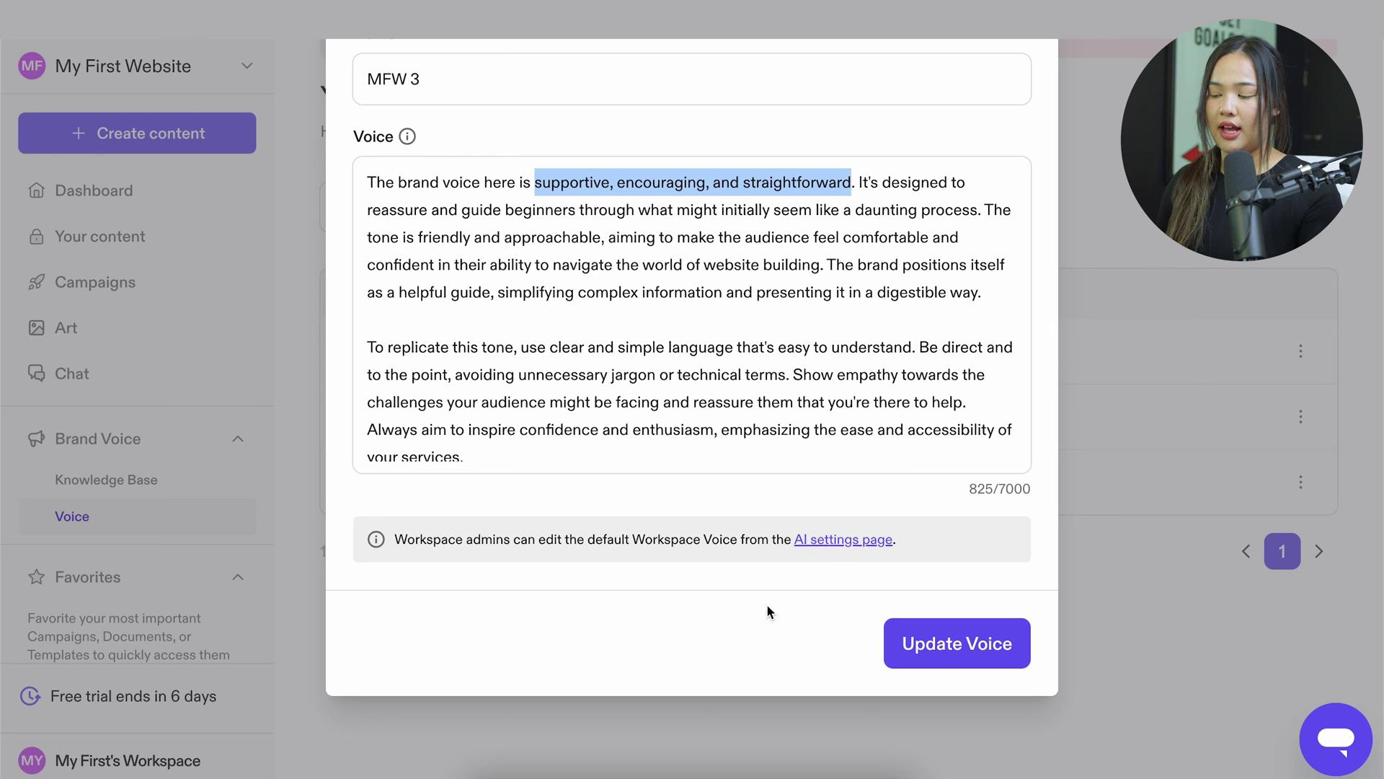
{"action": "scroll", "coordinate": [801, 490], "scroll_direction": "up", "scroll_amount": 3}
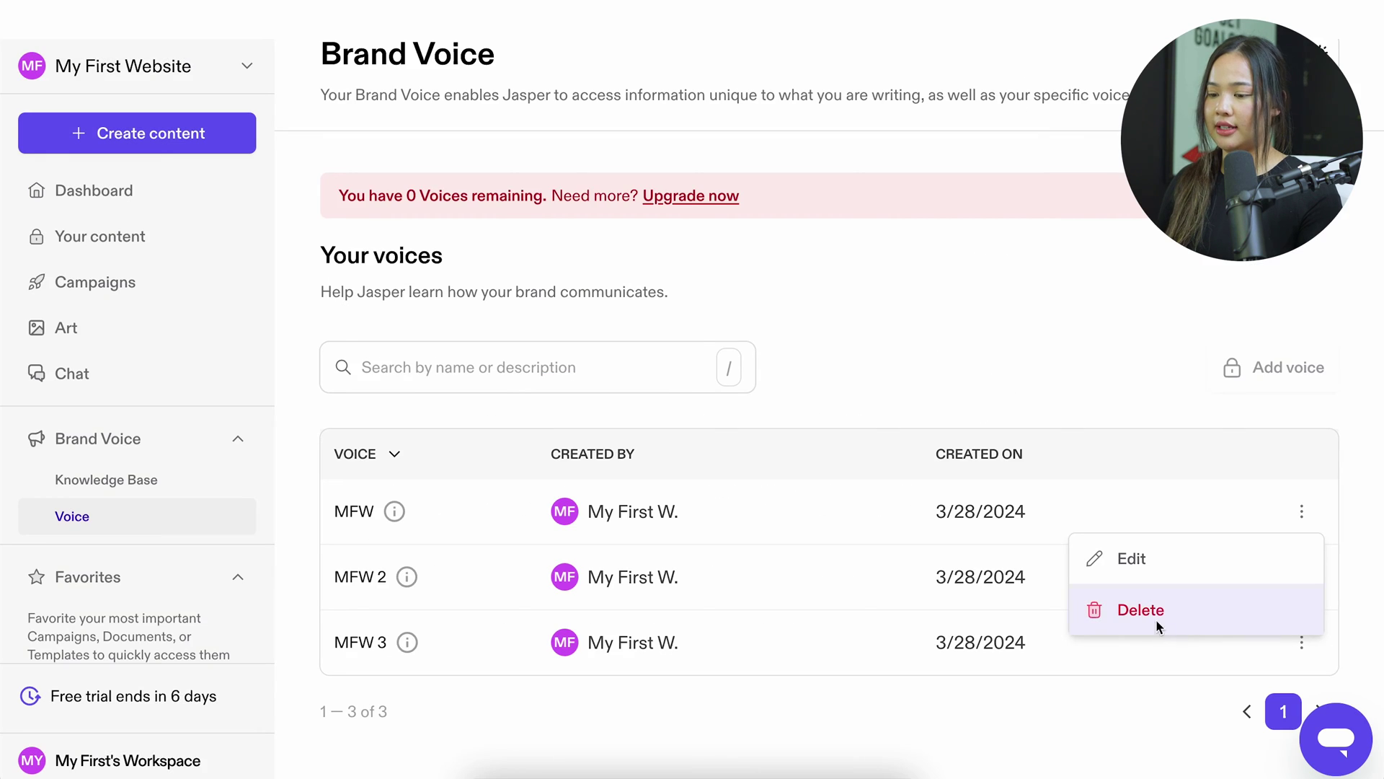
{"action": "left_click", "coordinate": [1157, 620]}
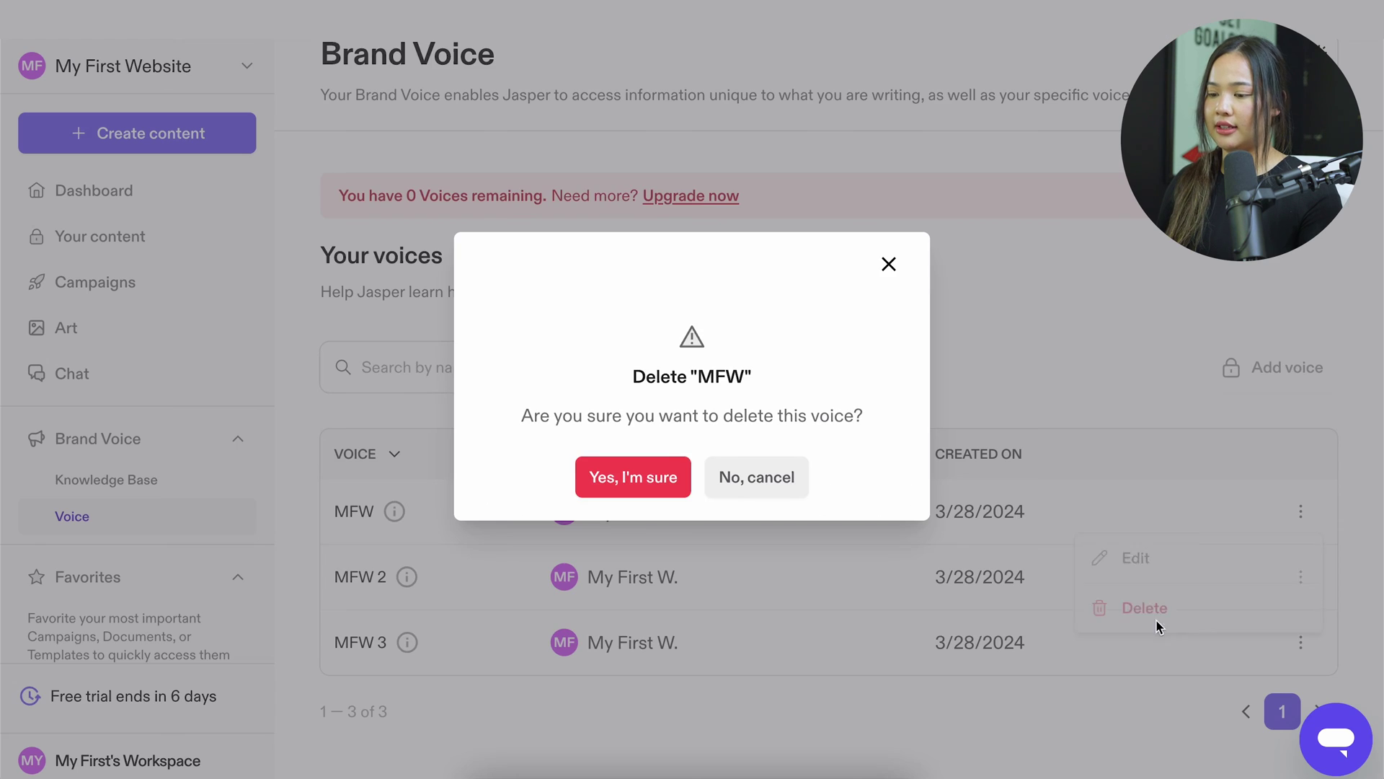
Confirm deleting the MFW voice and choose Add voice > Enter URL.
{"action": "left_click", "coordinate": [624, 474]}
{"action": "left_click", "coordinate": [1263, 404]}
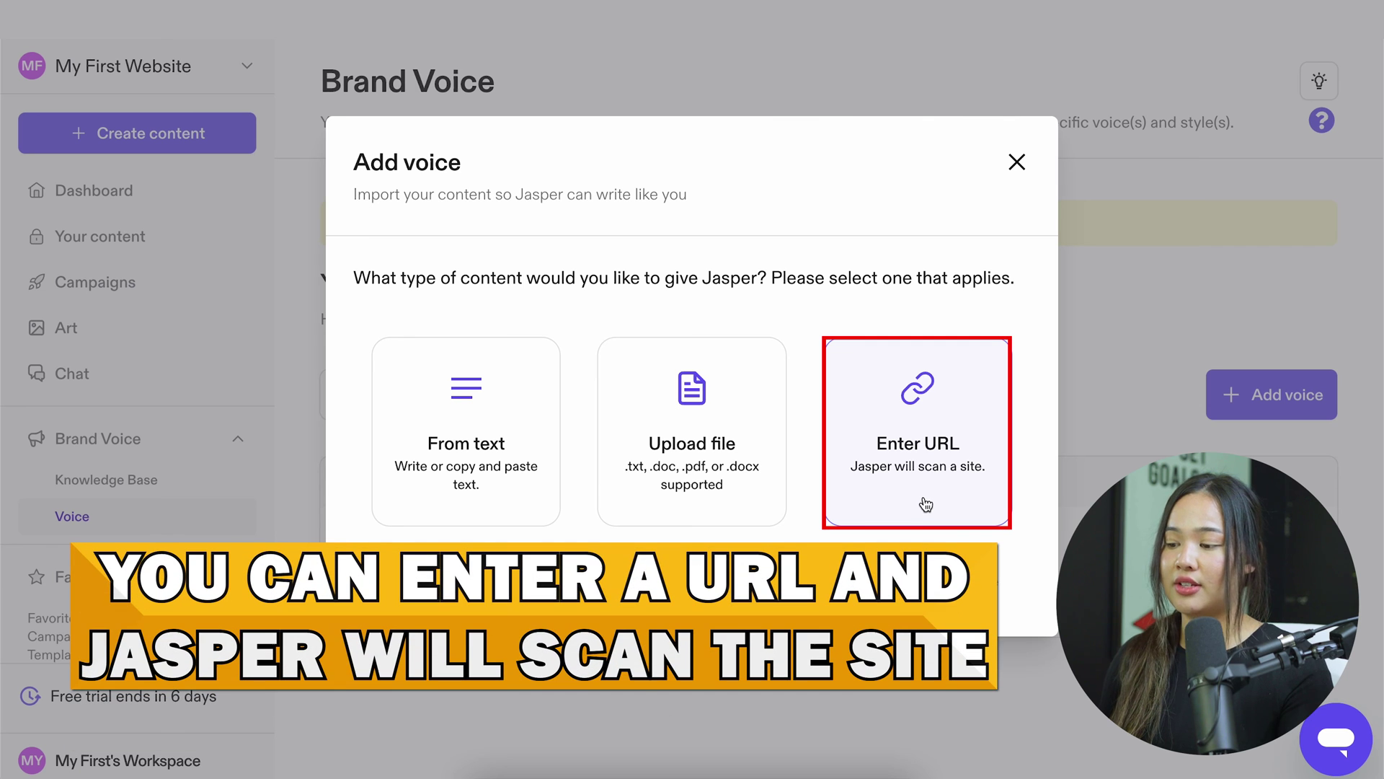
{"action": "left_click", "coordinate": [925, 504]}
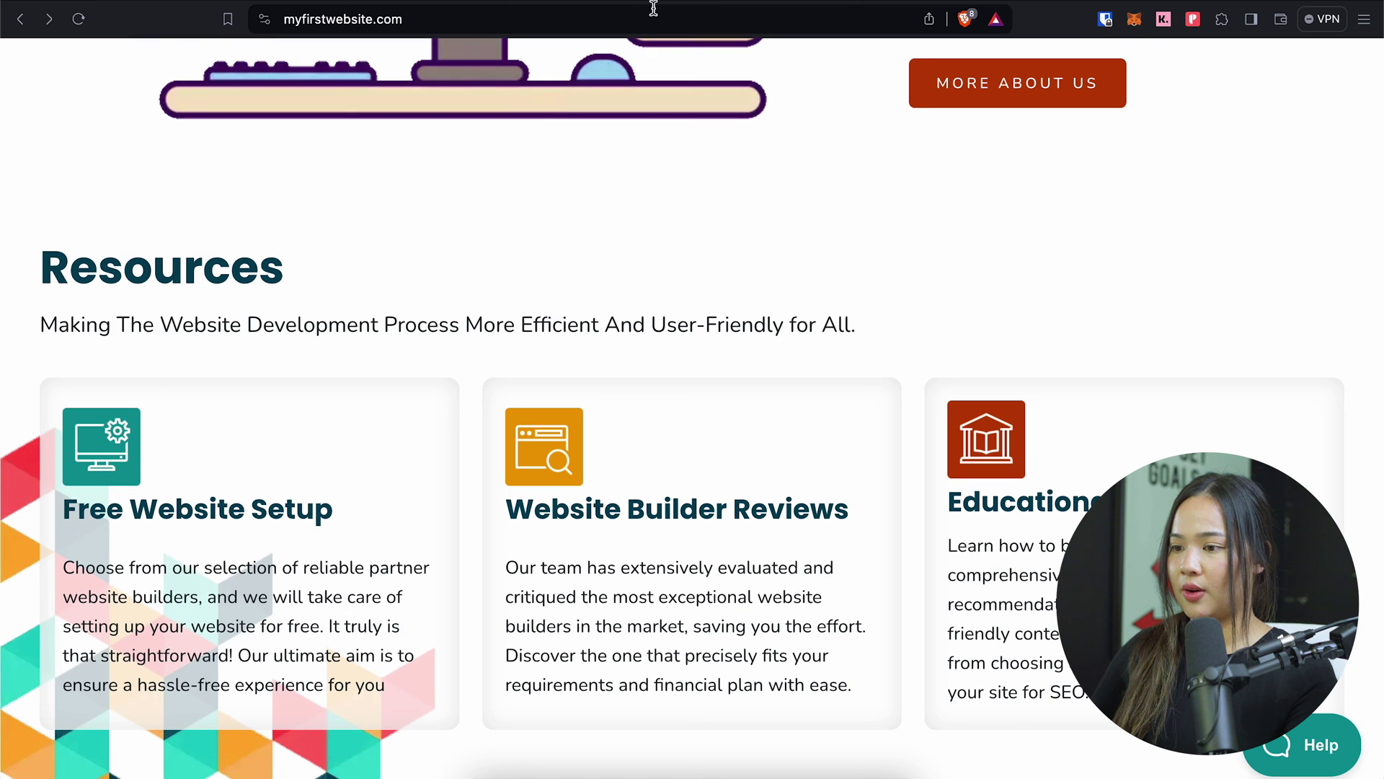
{"action": "left_click", "coordinate": [376, 10]}
{"action": "key", "text": "ctrl+c"}
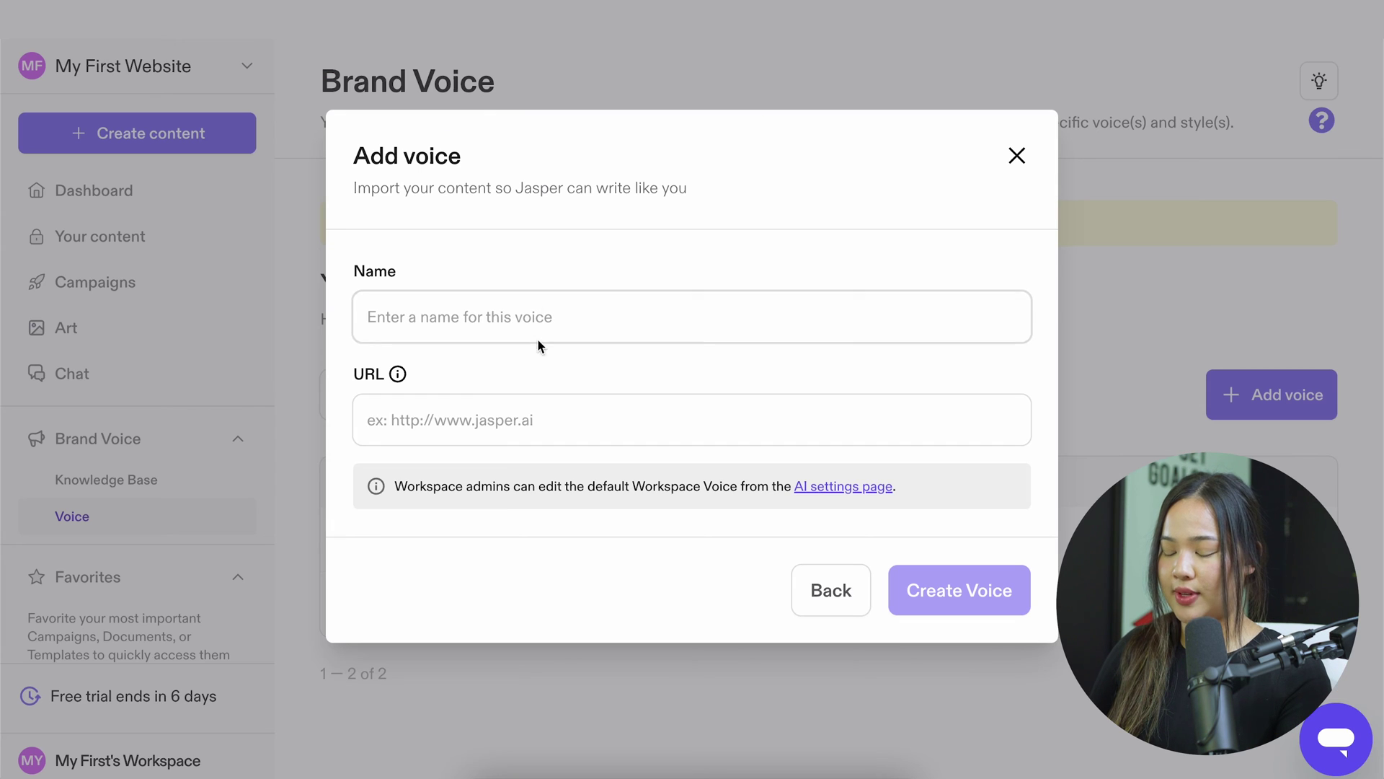
{"action": "left_click", "coordinate": [435, 415]}
{"action": "key", "text": "ctrl+v"}
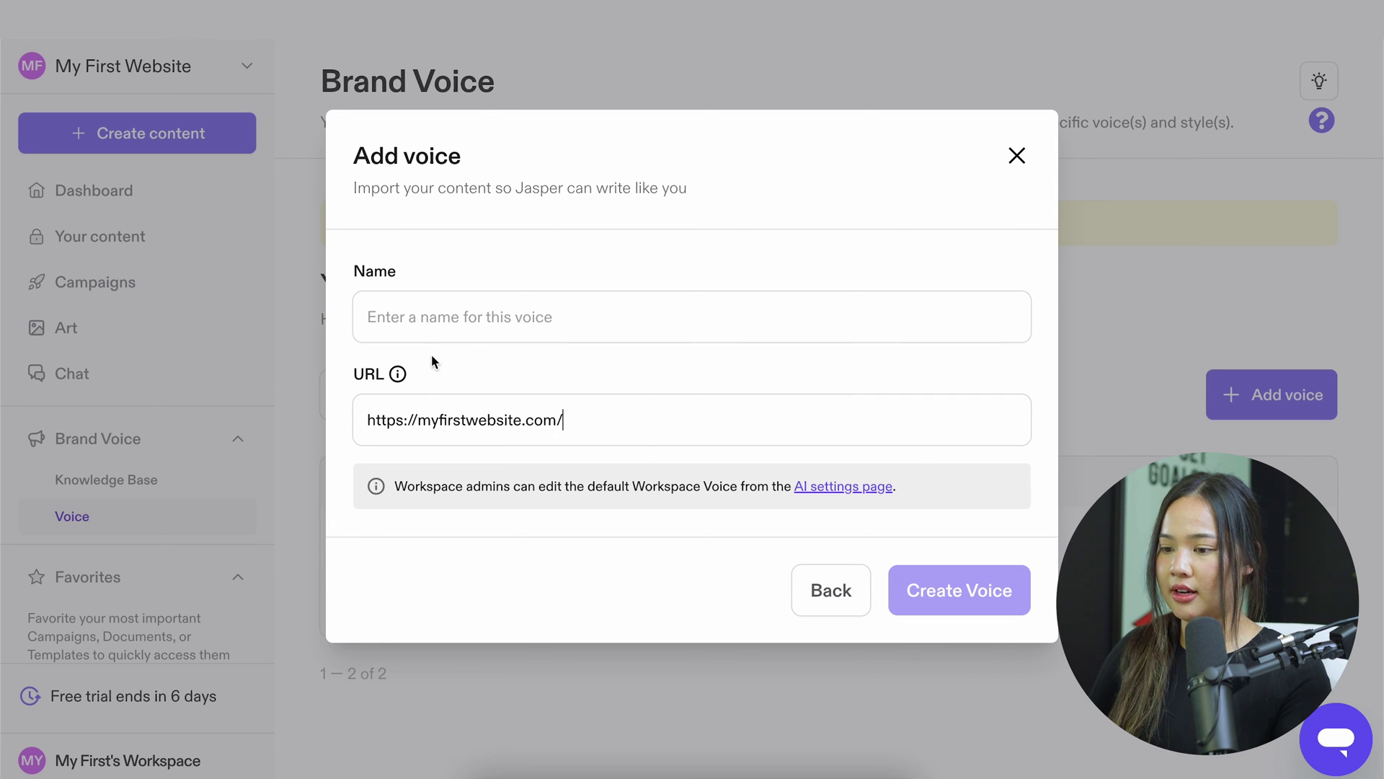
{"action": "left_click", "coordinate": [439, 318]}
{"action": "type", "text": "MFW"}
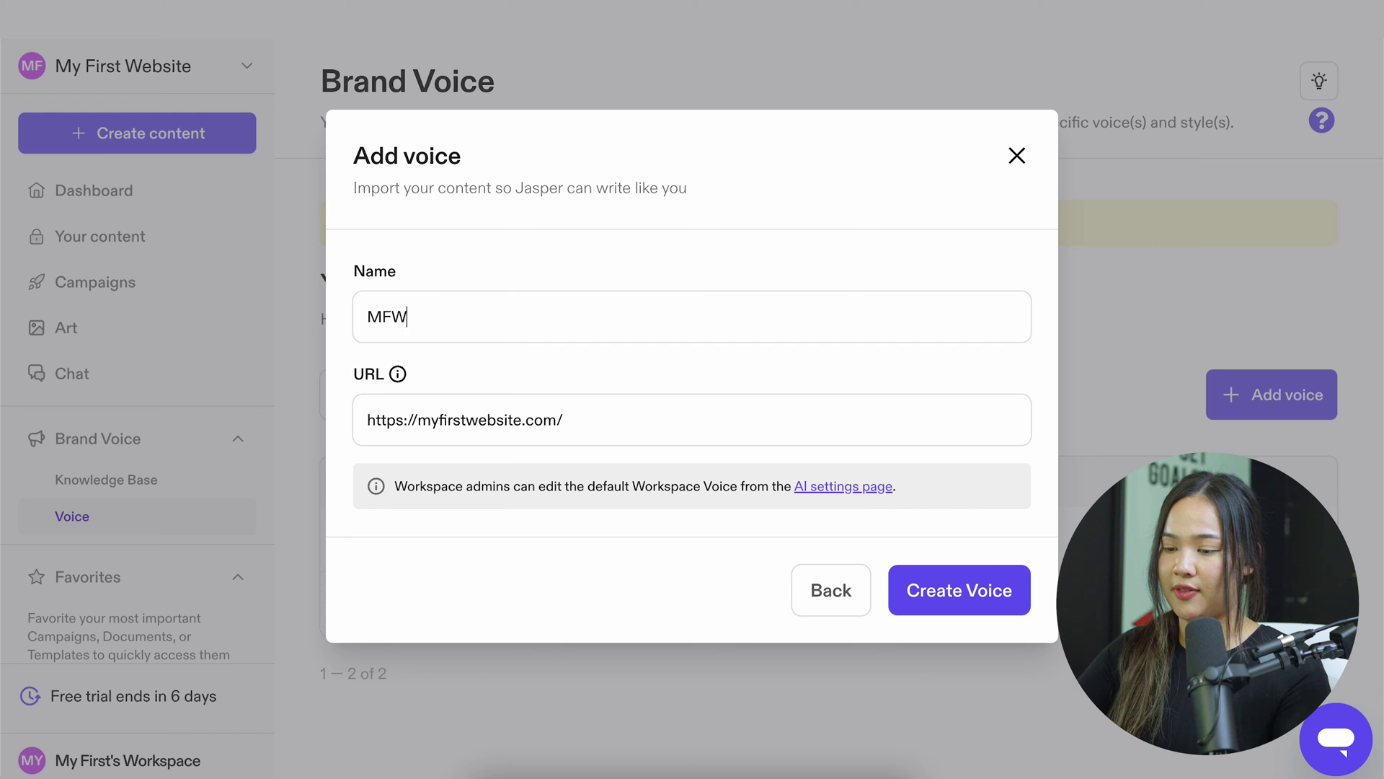
{"action": "type", "text": " URL"}
Create the MFW URL voice from the website and open it for editing to review its tone.
{"action": "left_click", "coordinate": [916, 590]}
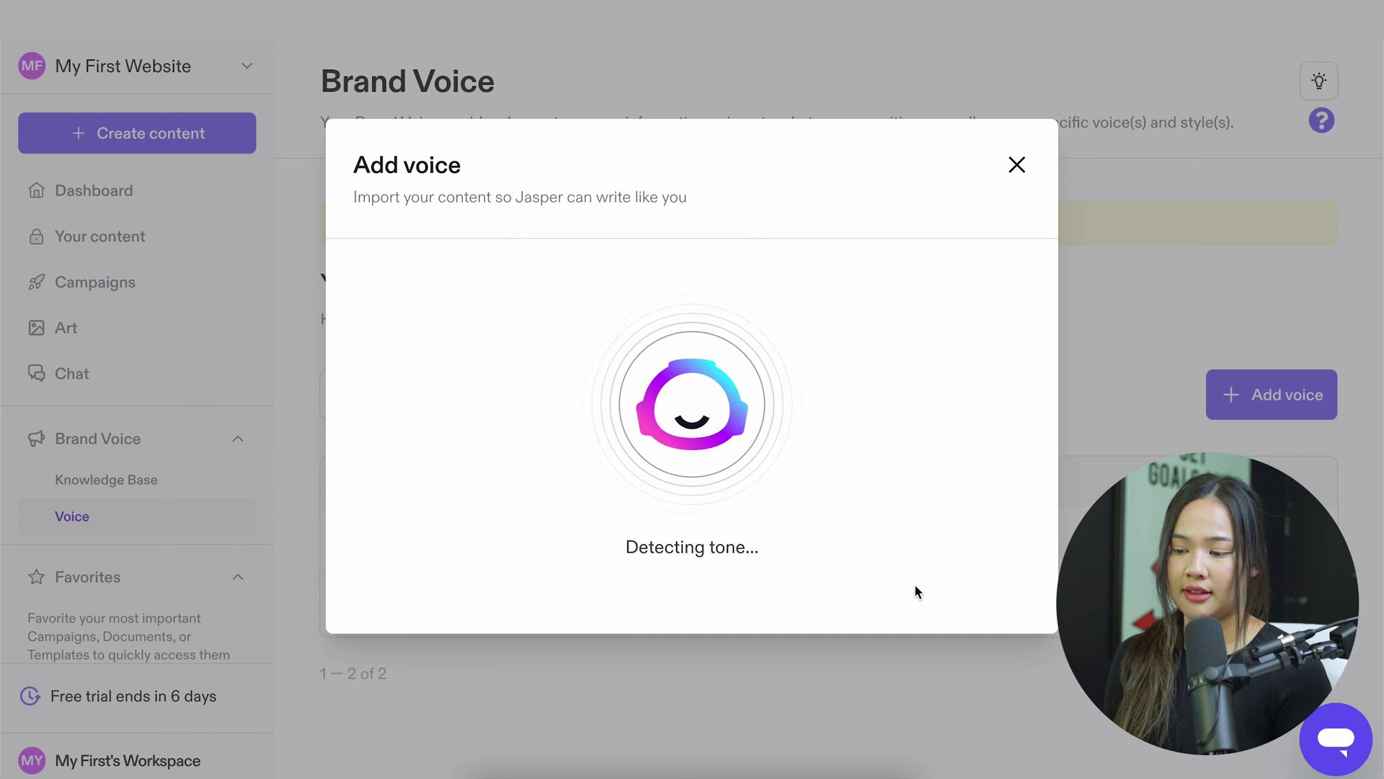
{"action": "scroll", "coordinate": [915, 587], "scroll_direction": "down", "scroll_amount": 2}
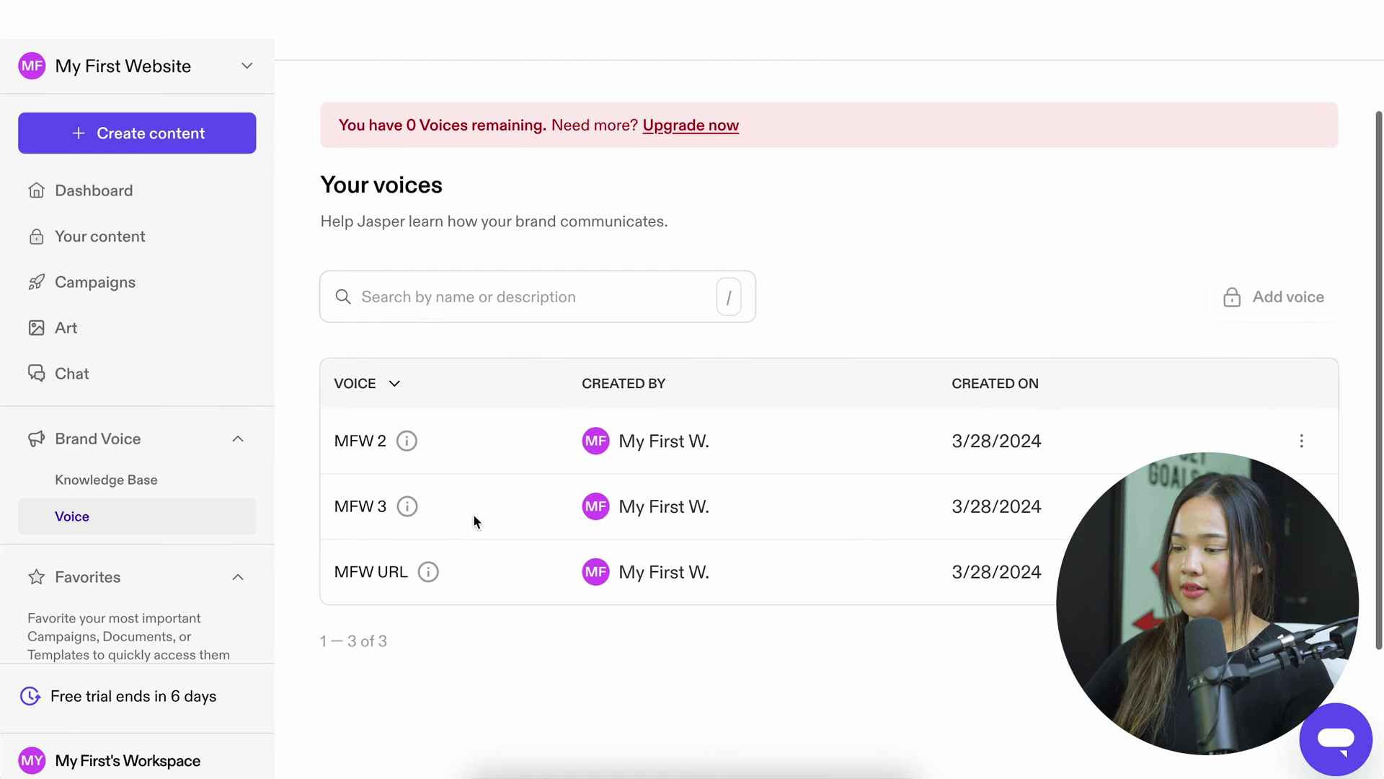
{"action": "left_click", "coordinate": [1302, 572]}
{"action": "left_click", "coordinate": [1255, 614]}
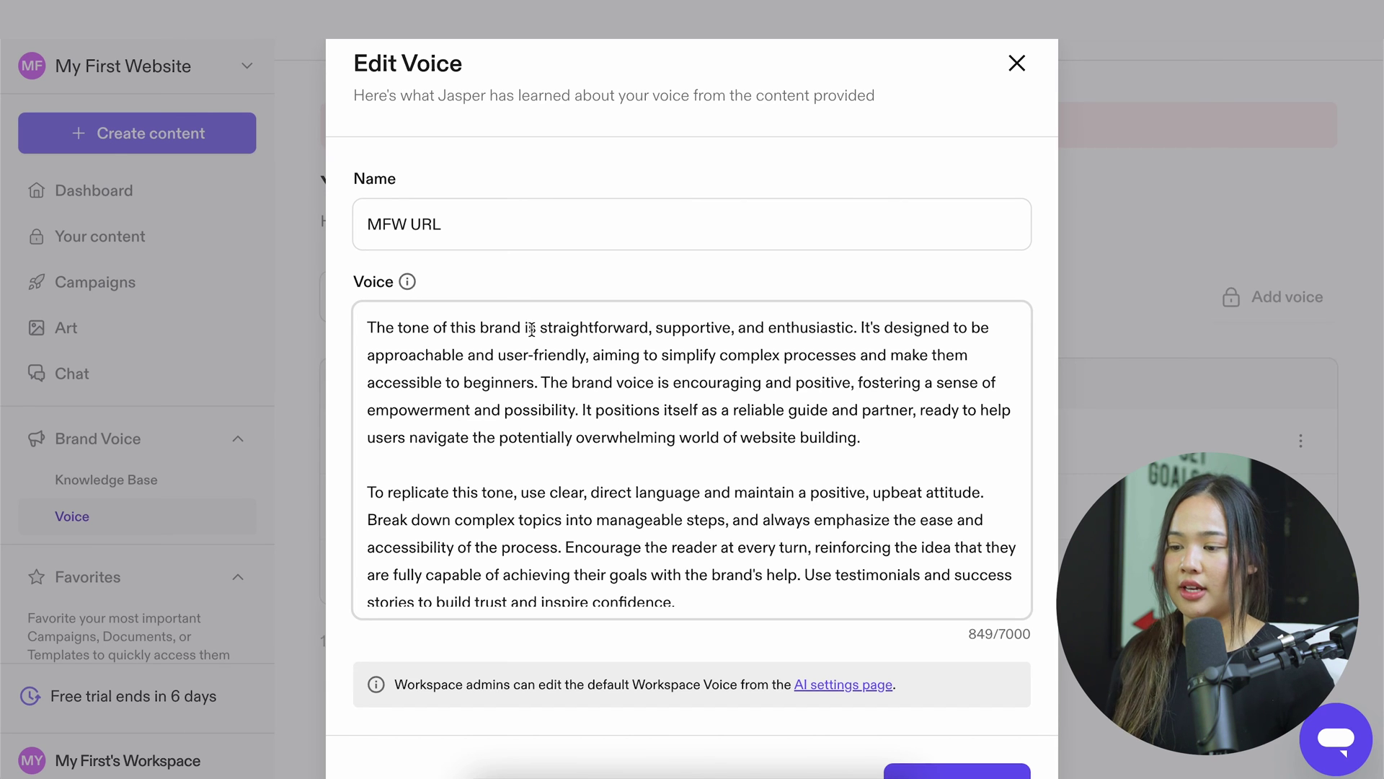
Highlight the voice's tone words, then scroll the My First Website page down to Resources.
{"action": "left_click_drag", "start_coordinate": [548, 330], "coordinate": [865, 329]}
{"action": "scroll", "coordinate": [959, 230], "scroll_direction": "down", "scroll_amount": 1}
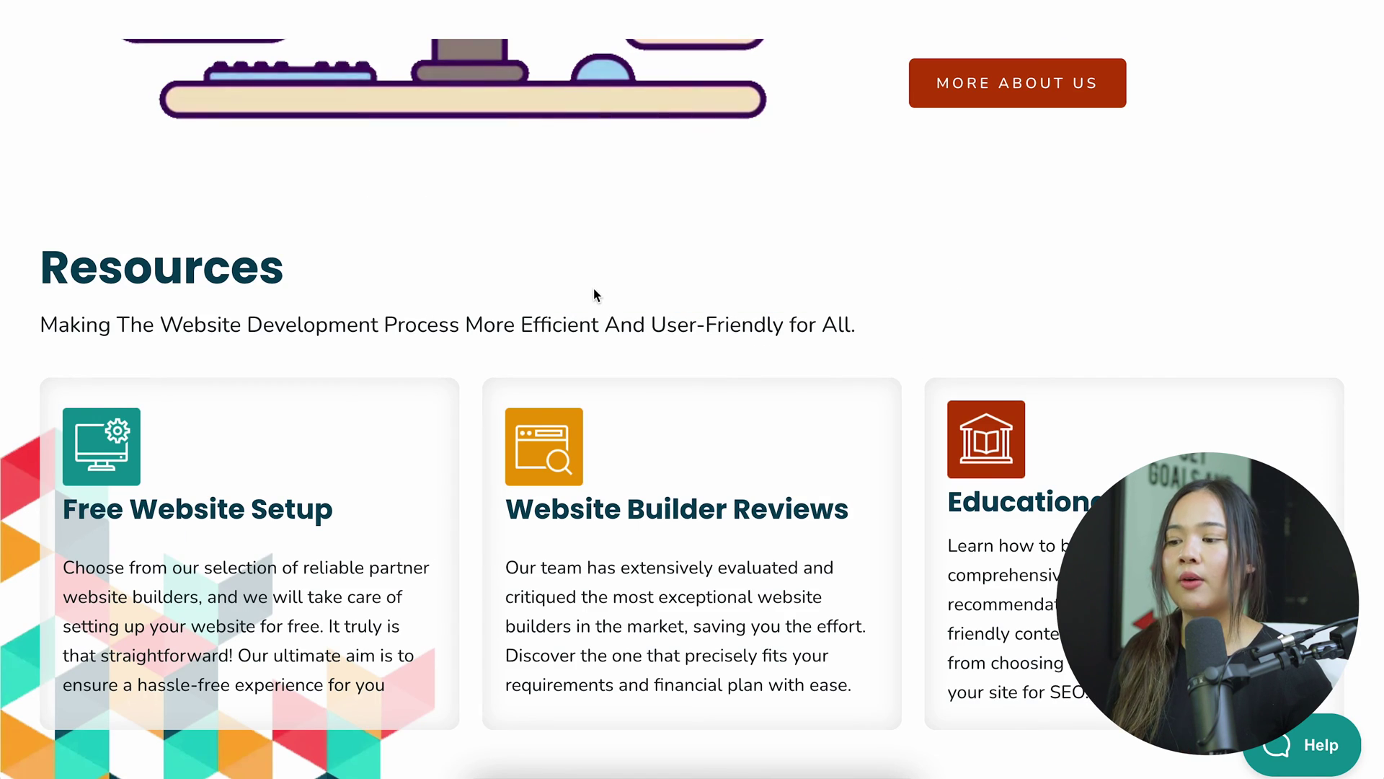
{"action": "scroll", "coordinate": [595, 287], "scroll_direction": "down", "scroll_amount": 5}
Scroll the My First Website page down to the footer and back up.
{"action": "scroll", "coordinate": [594, 288], "scroll_direction": "down", "scroll_amount": 15}
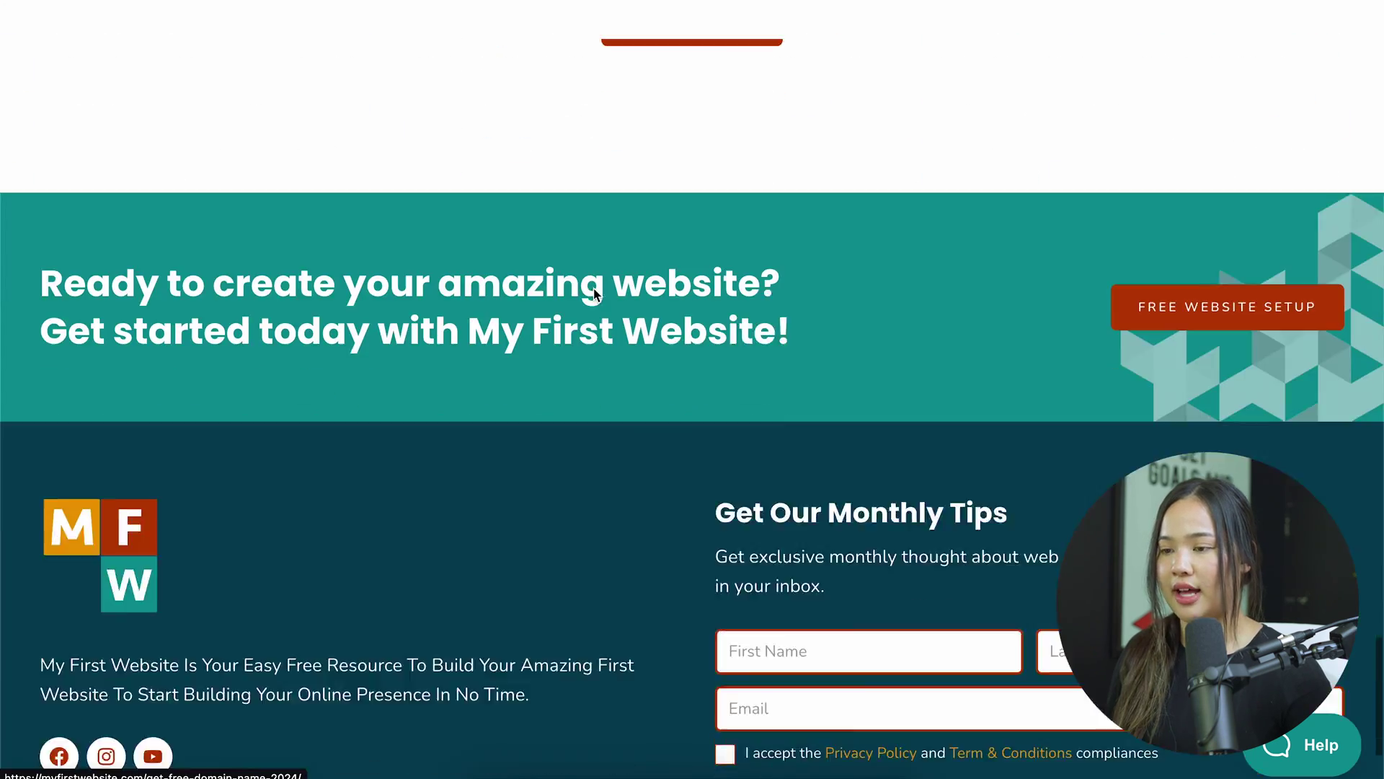
{"action": "scroll", "coordinate": [594, 289], "scroll_direction": "up", "scroll_amount": 6}
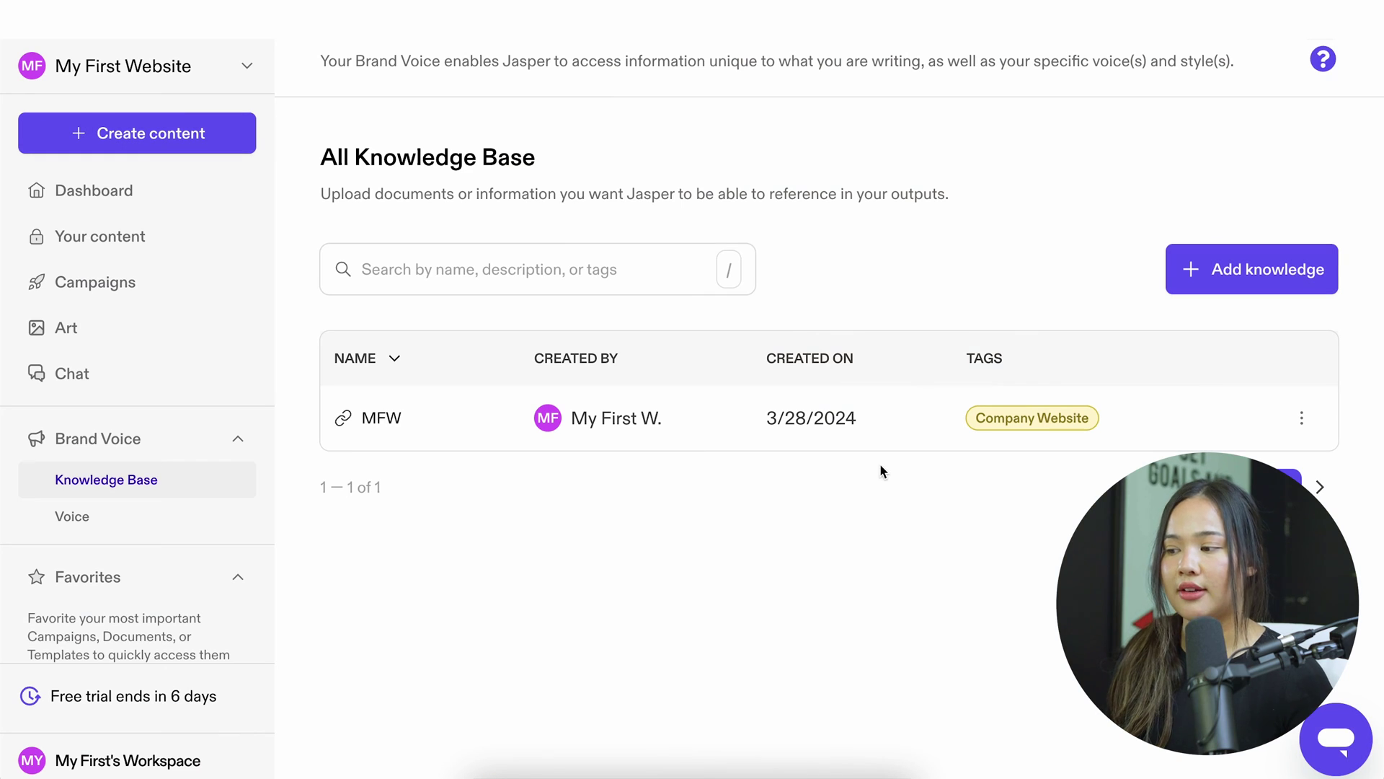
Start a From text knowledge entry named Structure and paste the structure description as content.
{"action": "left_click", "coordinate": [1290, 277]}
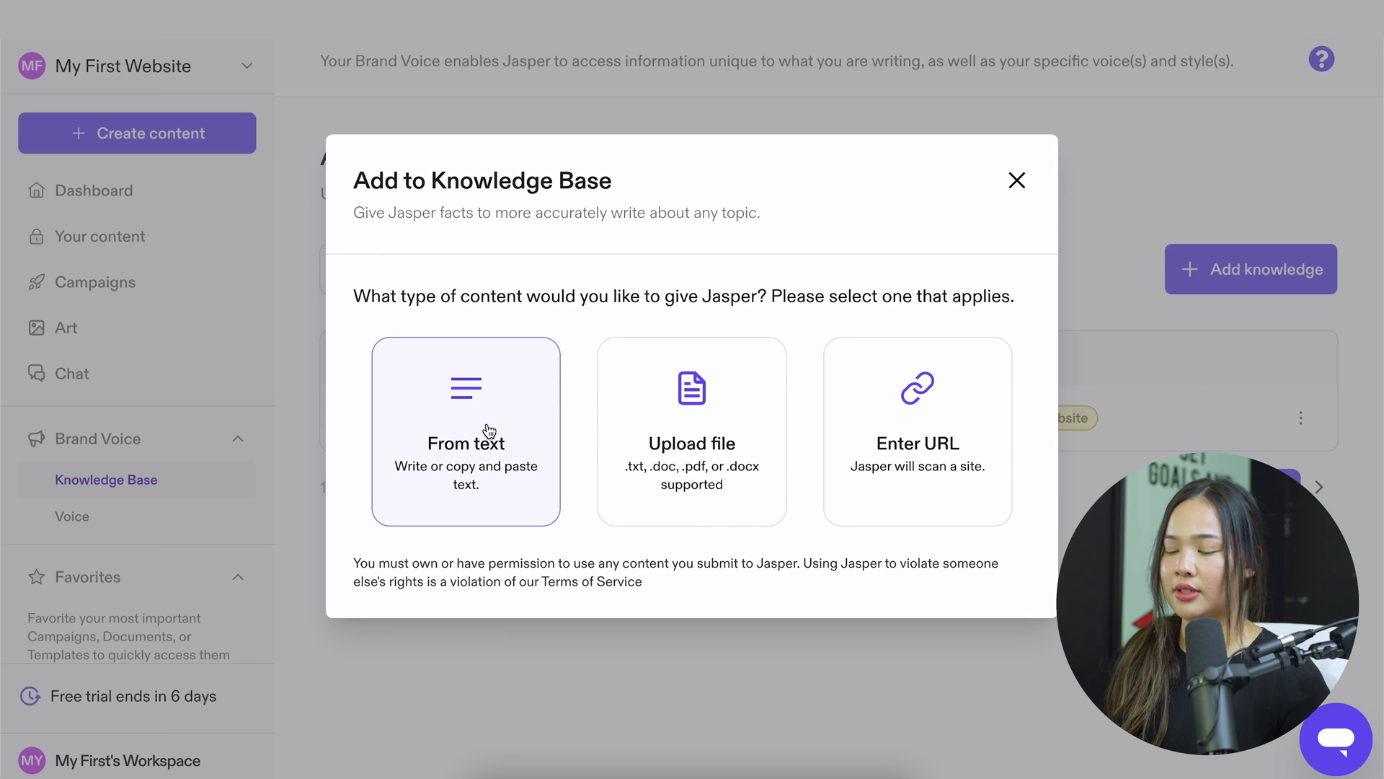
{"action": "left_click", "coordinate": [503, 397]}
{"action": "type", "text": "Structure"}
{"action": "left_click", "coordinate": [448, 395]}
{"action": "type", "text": "Emails are always structured with x greeting, have x-y amount of sentences, and a specific closing. Blog posts use specific headers, have a targeted words count, or specific number of body paragraphs, etc."}
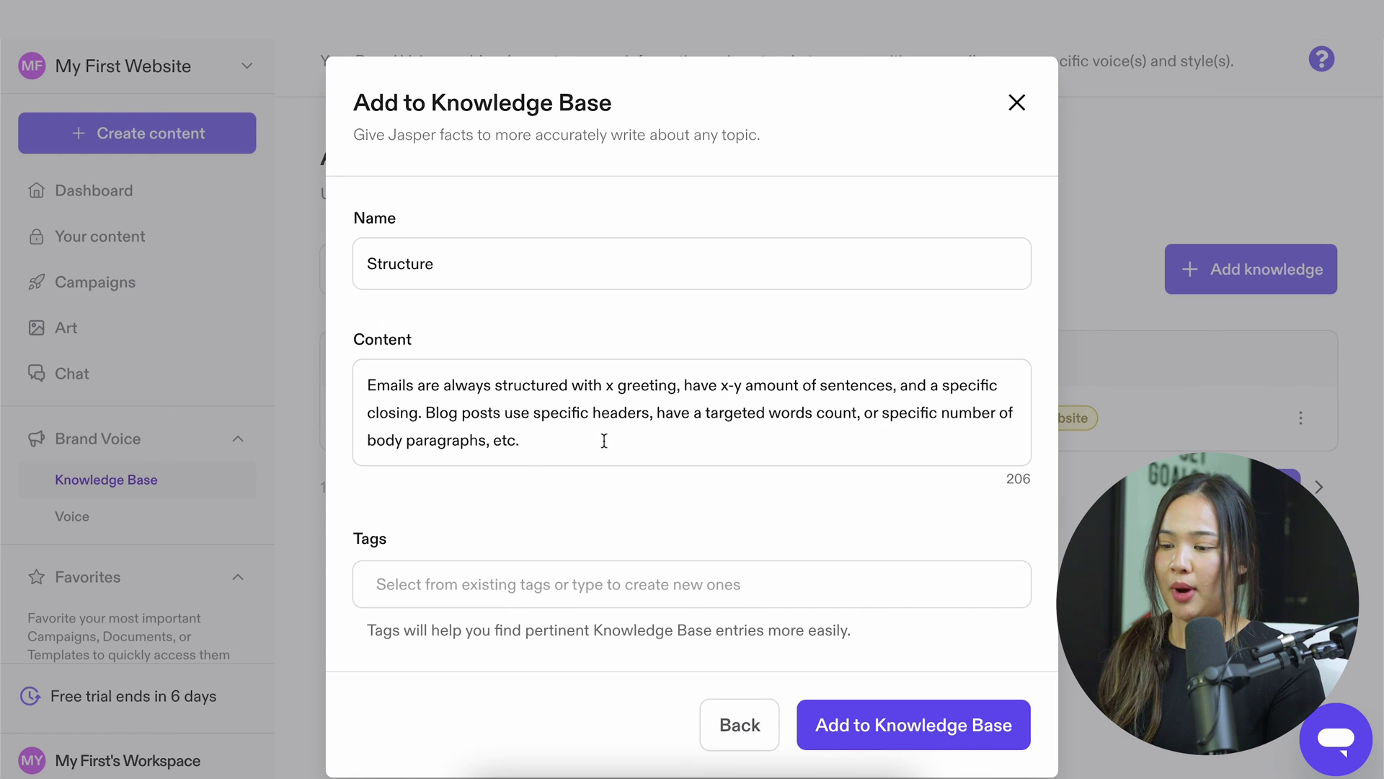
Replace the content placeholders with the greeting "Hi Friends!" and the amount 4-8.
{"action": "double_click", "coordinate": [609, 385]}
{"action": "type", "text": "\"Hi Friends!\""}
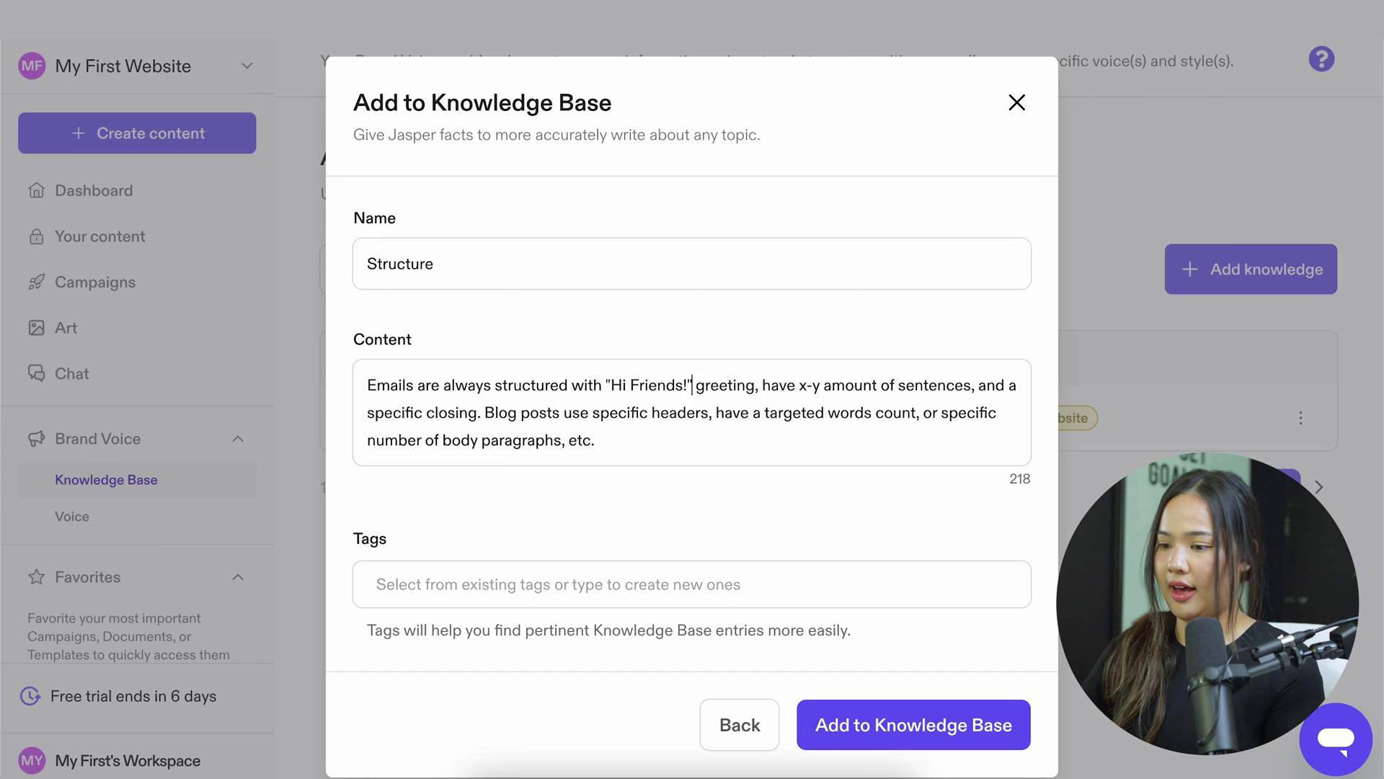
{"action": "double_click", "coordinate": [809, 385]}
{"action": "type", "text": "4-"}
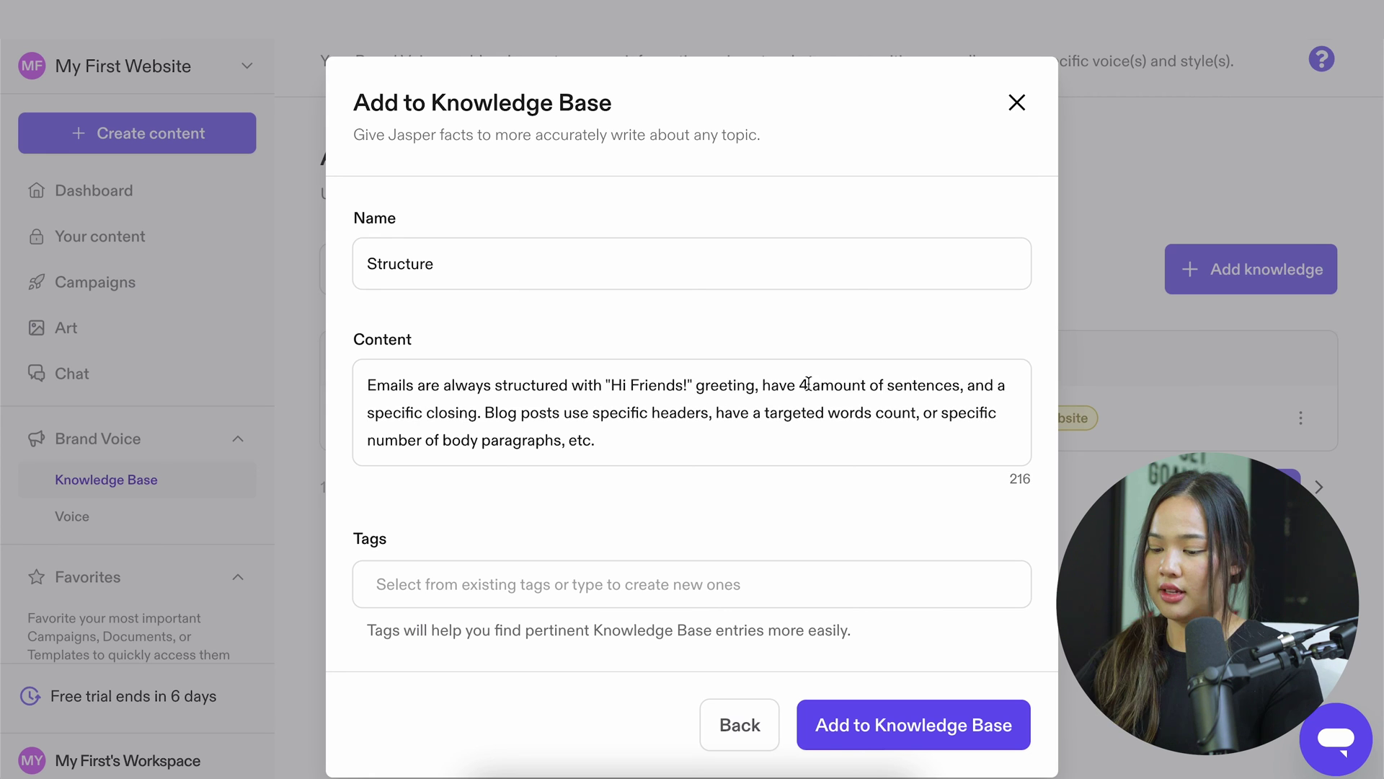
{"action": "type", "text": "8"}
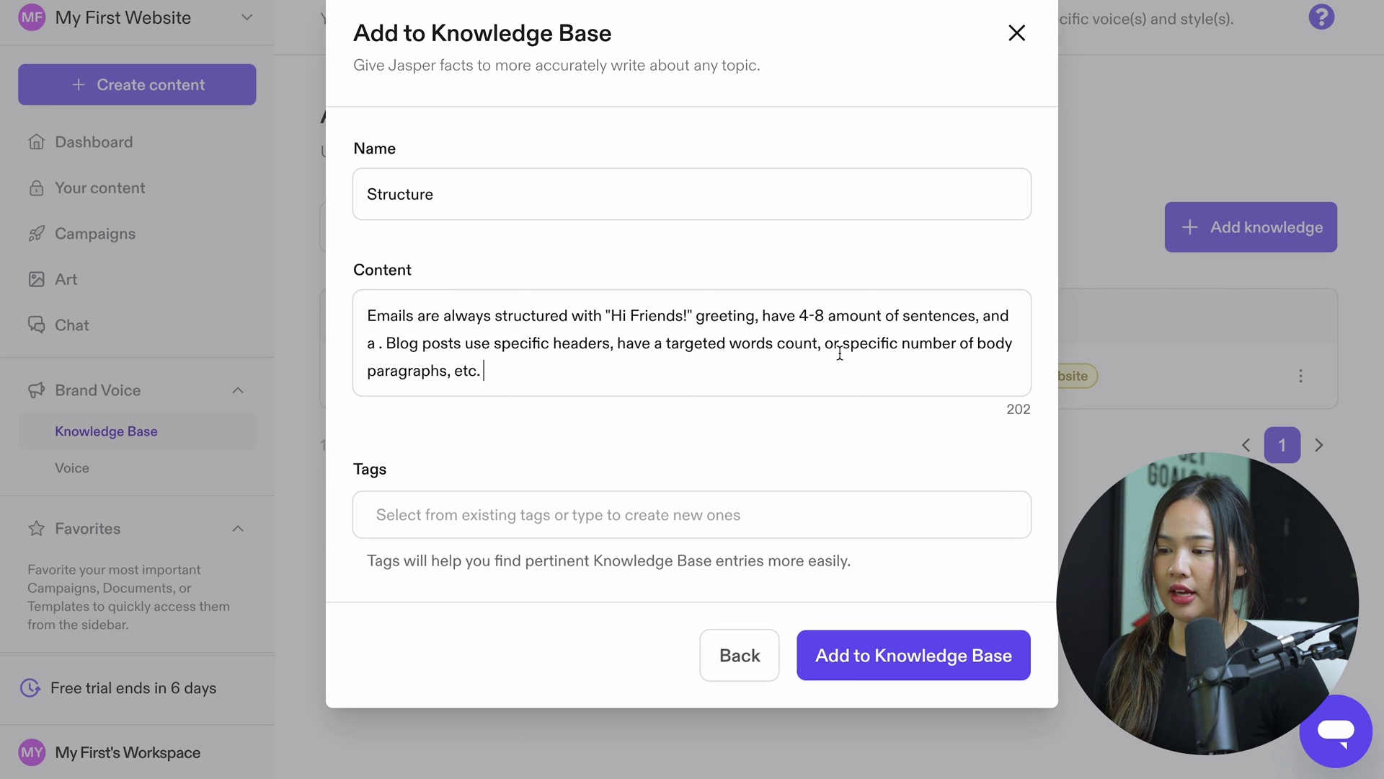
Trim the blog post details, setting the count to 5 and removing 'specific' and the trailing etc.
{"action": "left_click_drag", "start_coordinate": [839, 349], "coordinate": [496, 346]}
{"action": "key", "text": "BackSpace"}
{"action": "key", "text": "BackSpace"}
{"action": "key", "text": "BackSpace"}
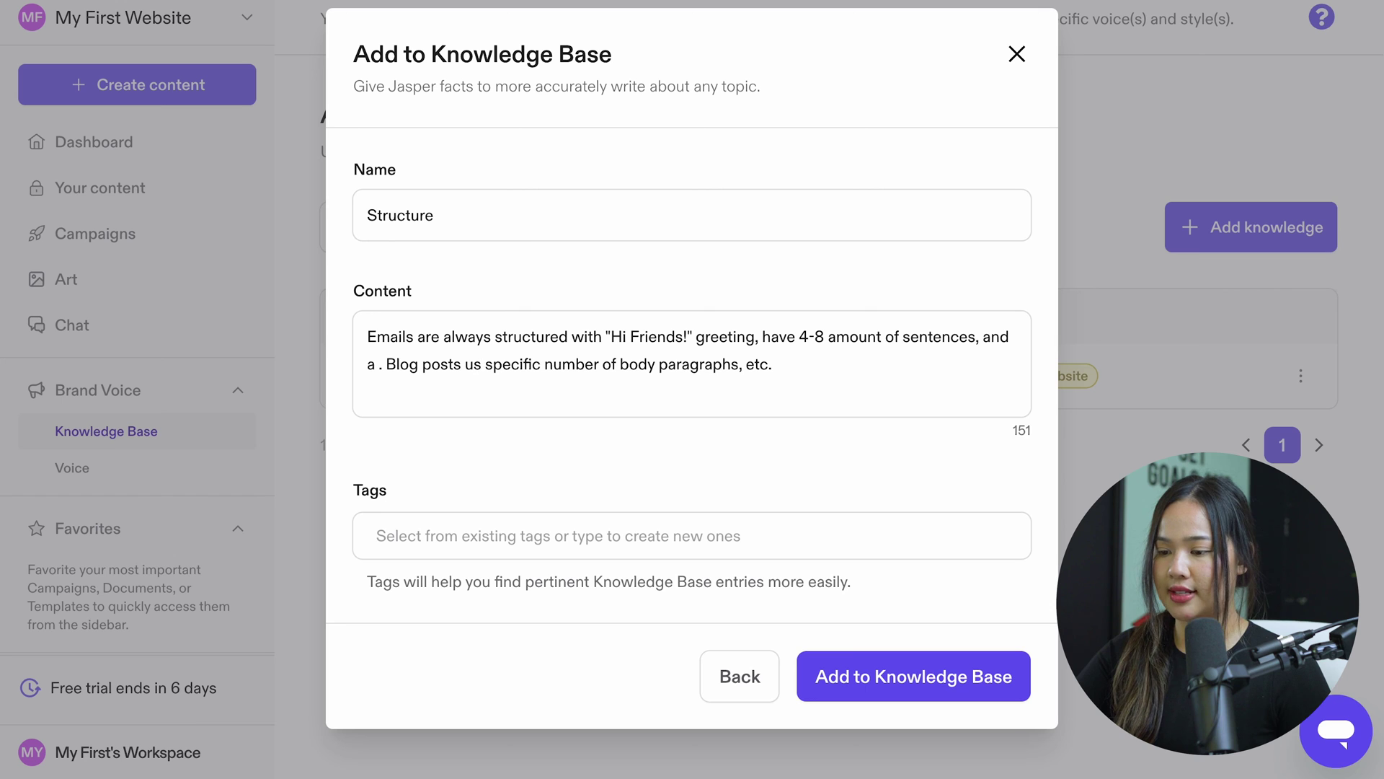
{"action": "key", "text": "BackSpace"}
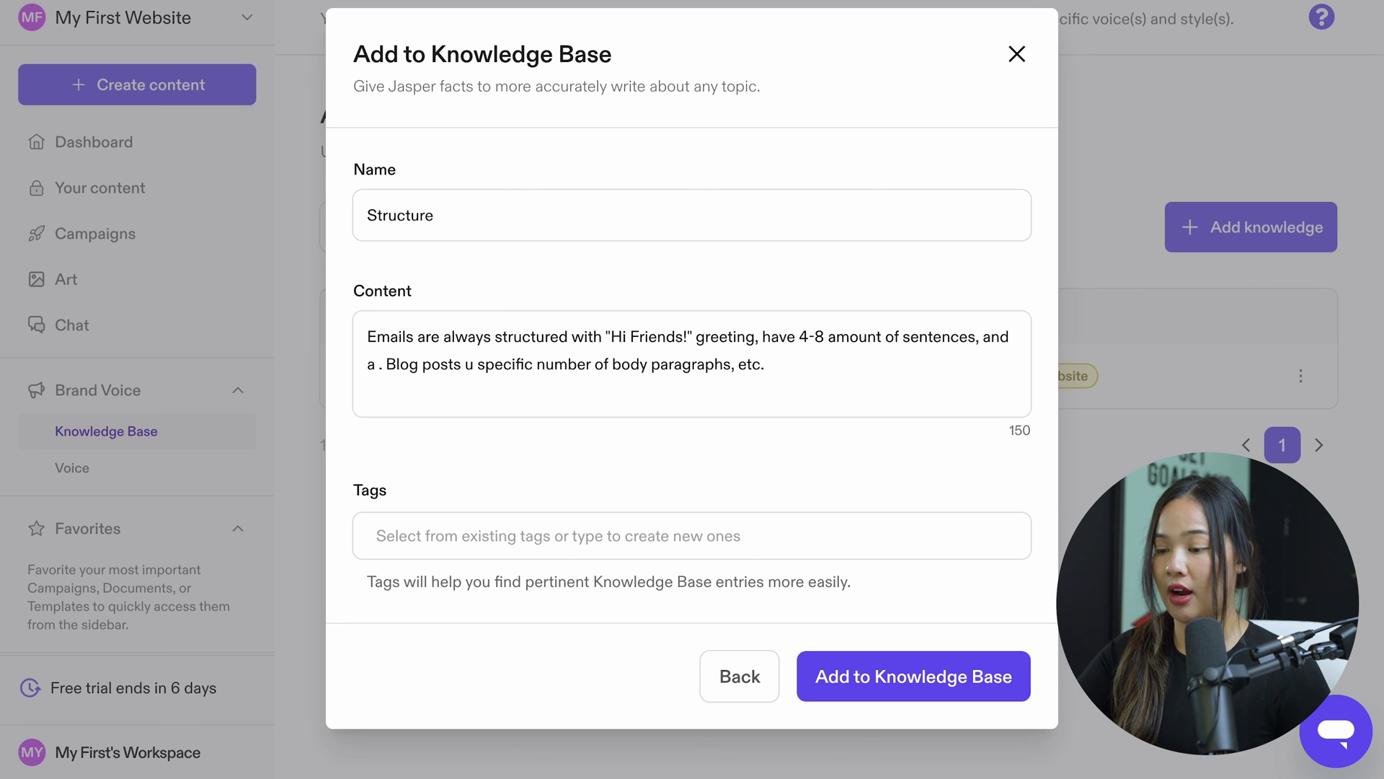
{"action": "key", "text": "ctrl+z"}
{"action": "key", "text": "ctrl+z"}
{"action": "key", "text": "BackSpace"}
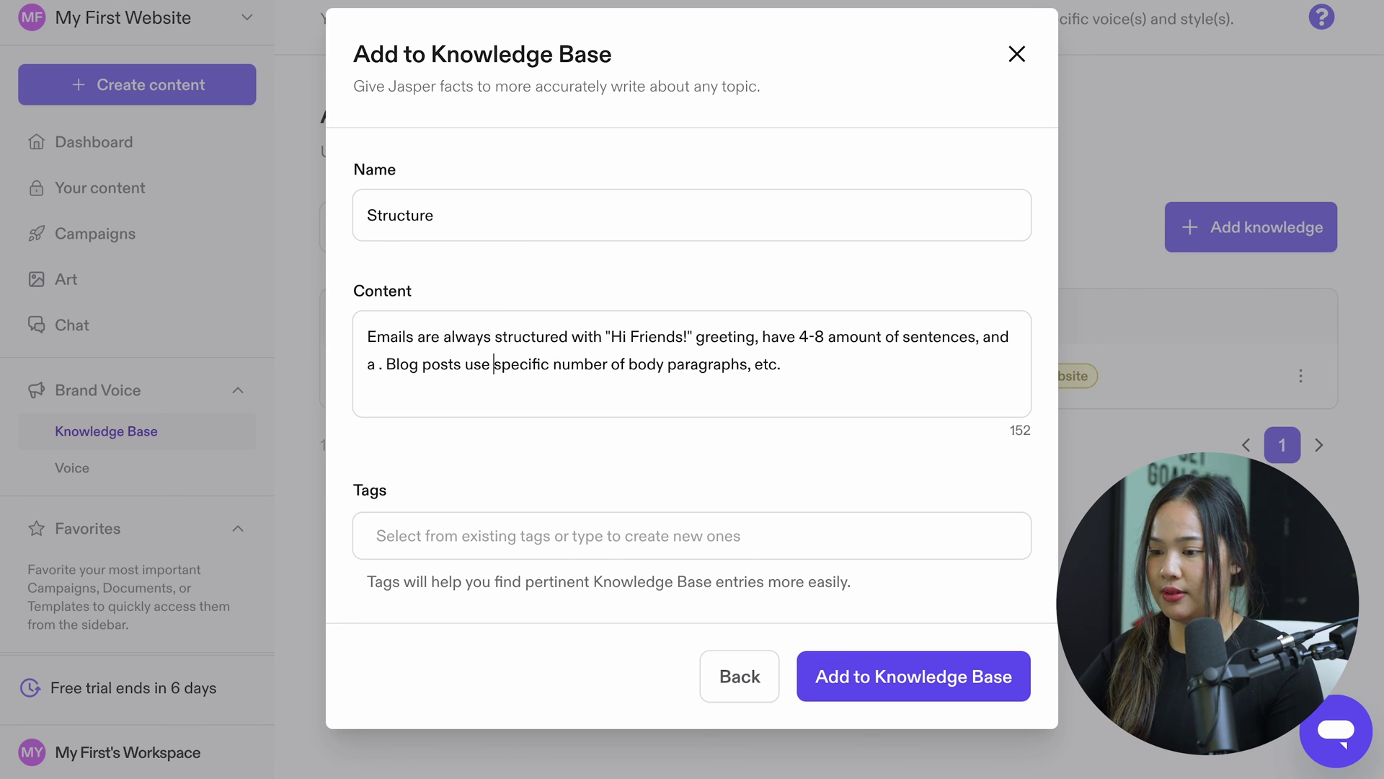
{"action": "type", "text": "5"}
{"action": "left_click_drag", "start_coordinate": [568, 364], "coordinate": [507, 364]}
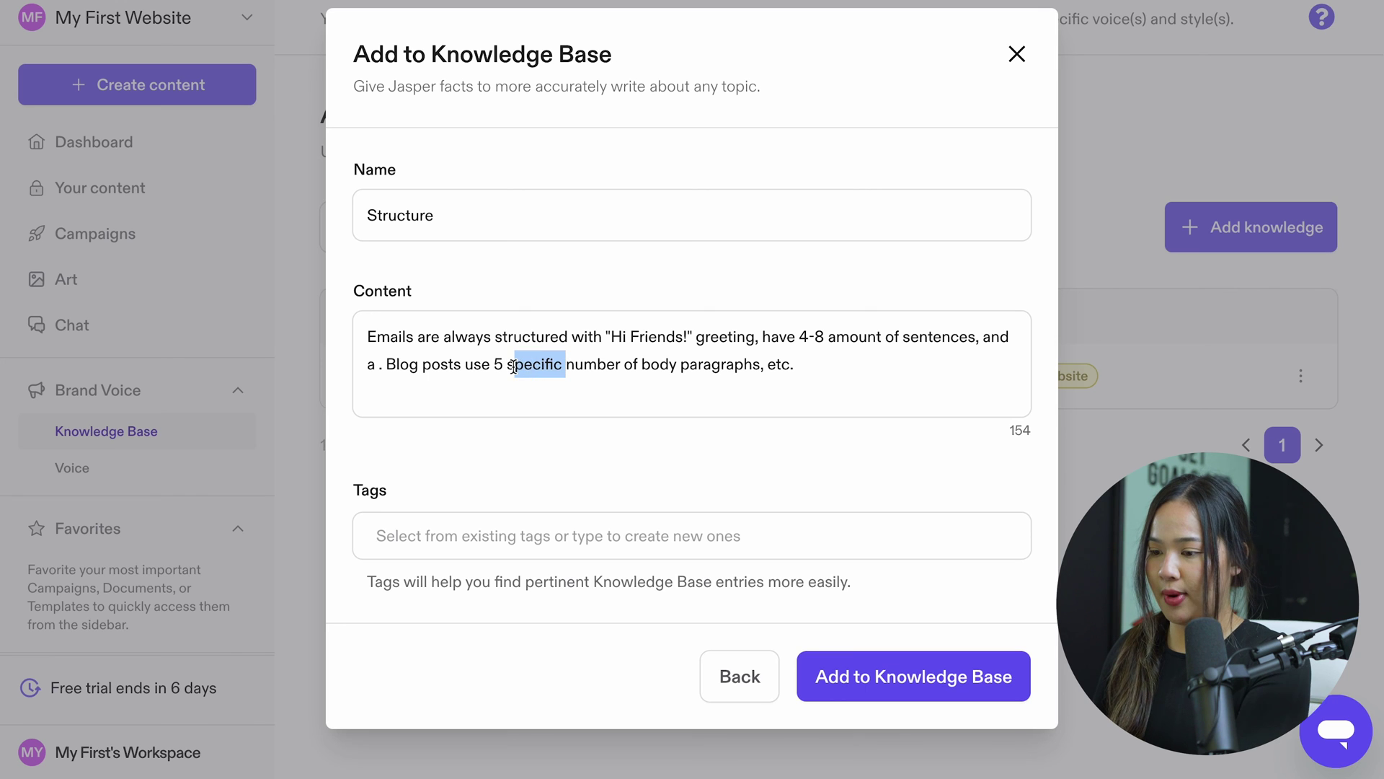
{"action": "key", "text": "BackSpace"}
{"action": "left_click", "coordinate": [703, 364]}
{"action": "key", "text": "Delete"}
{"action": "key", "text": "Delete"}
{"action": "key", "text": "Delete"}
{"action": "key", "text": "Delete"}
{"action": "key", "text": "Delete"}
Tag the entry Structure and save it to the Knowledge Base.
{"action": "key", "text": "Tab"}
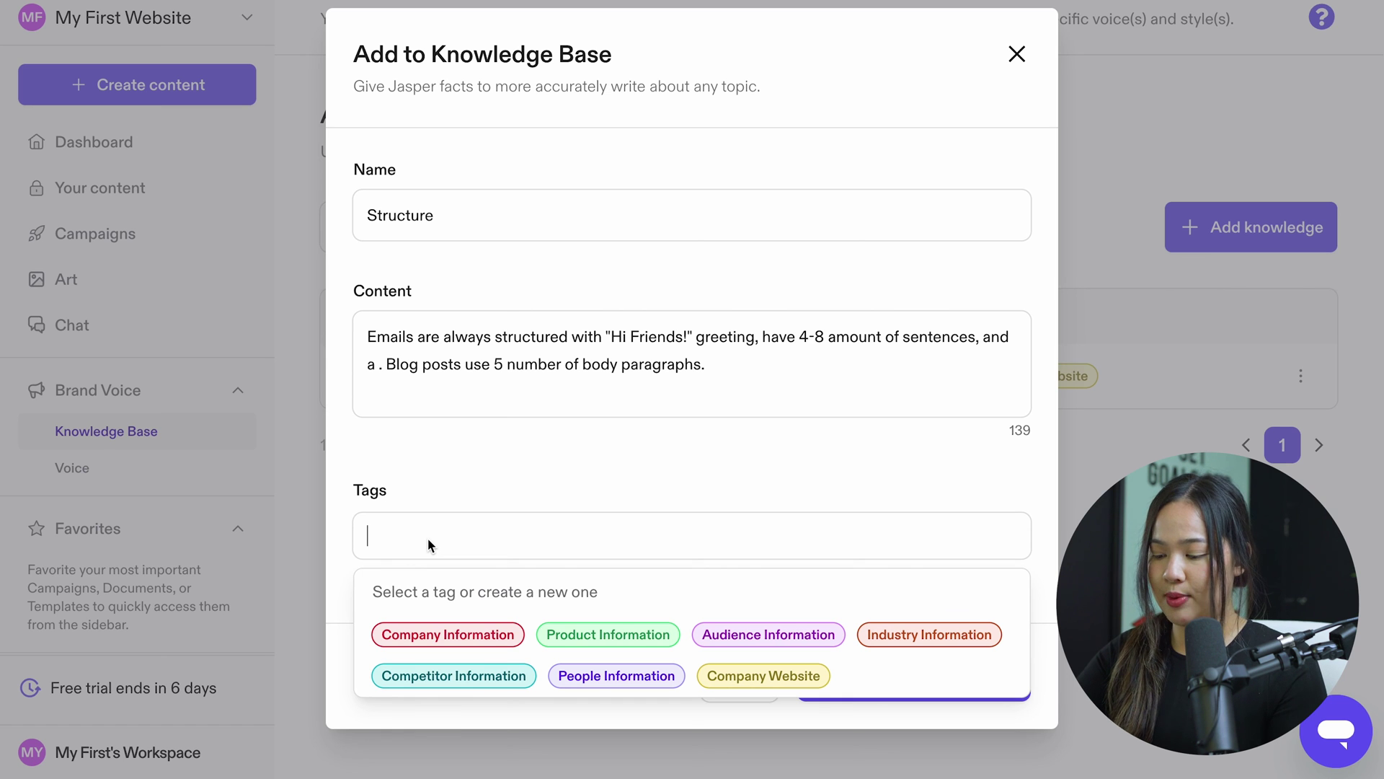
{"action": "type", "text": "Struct"}
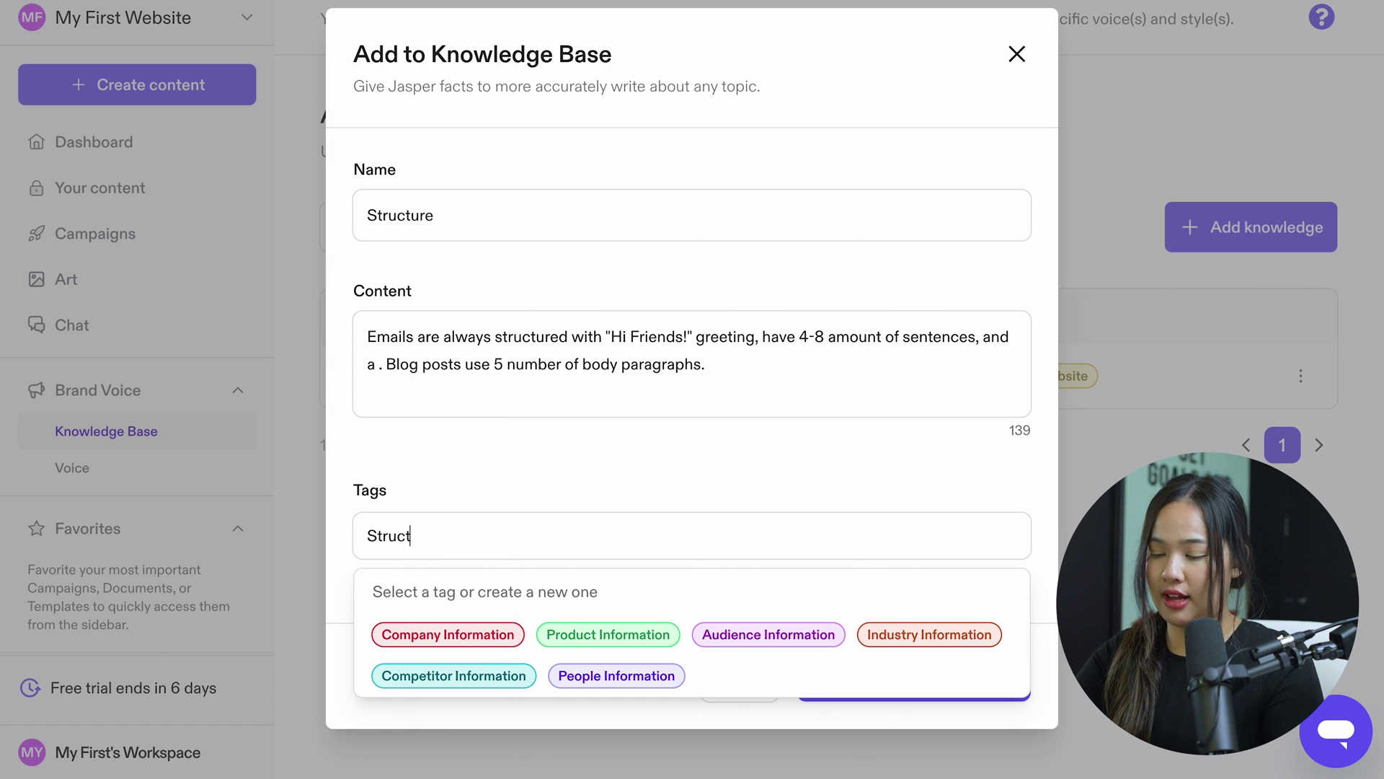
{"action": "type", "text": "ure"}
{"action": "key", "text": "Return"}
{"action": "scroll", "coordinate": [692, 361], "scroll_direction": "down", "scroll_amount": 1}
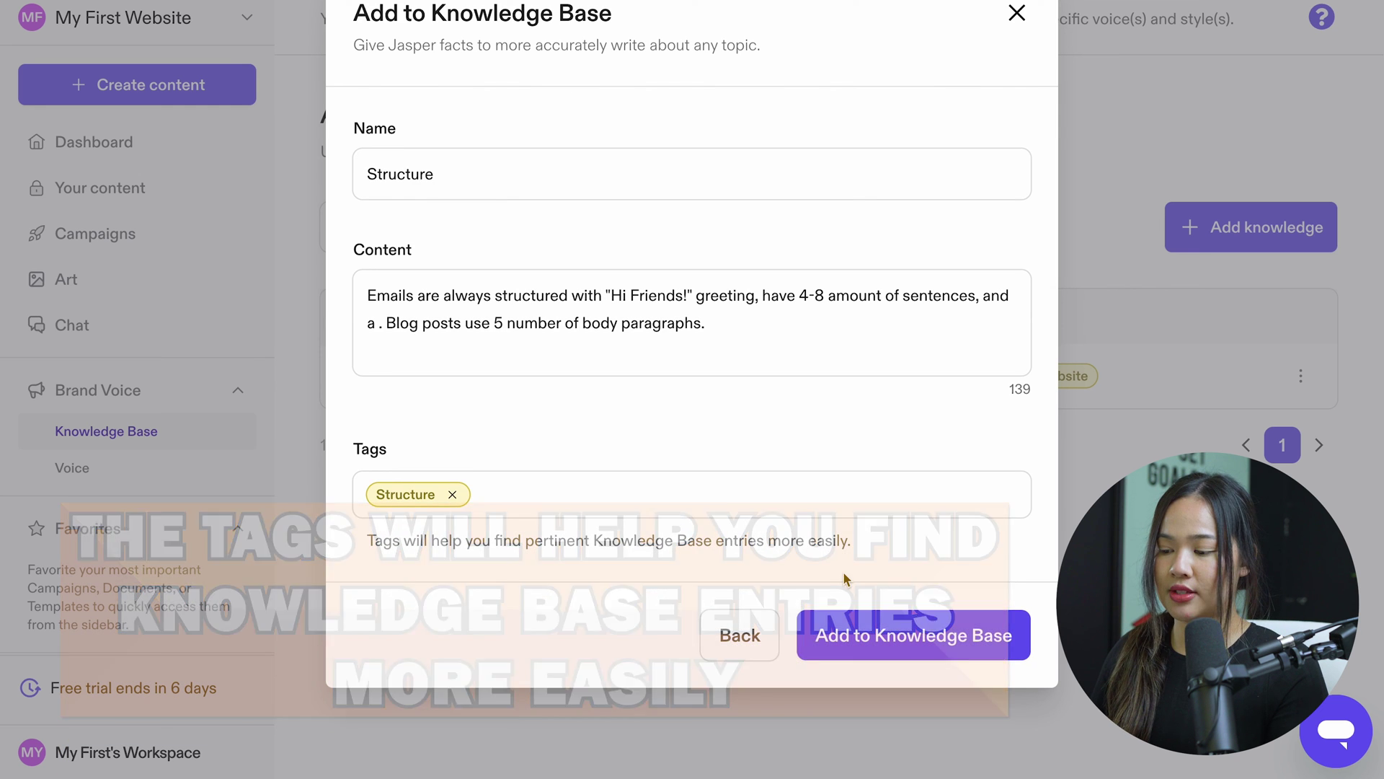
{"action": "scroll", "coordinate": [845, 573], "scroll_direction": "up", "scroll_amount": 1}
{"action": "left_click", "coordinate": [867, 669]}
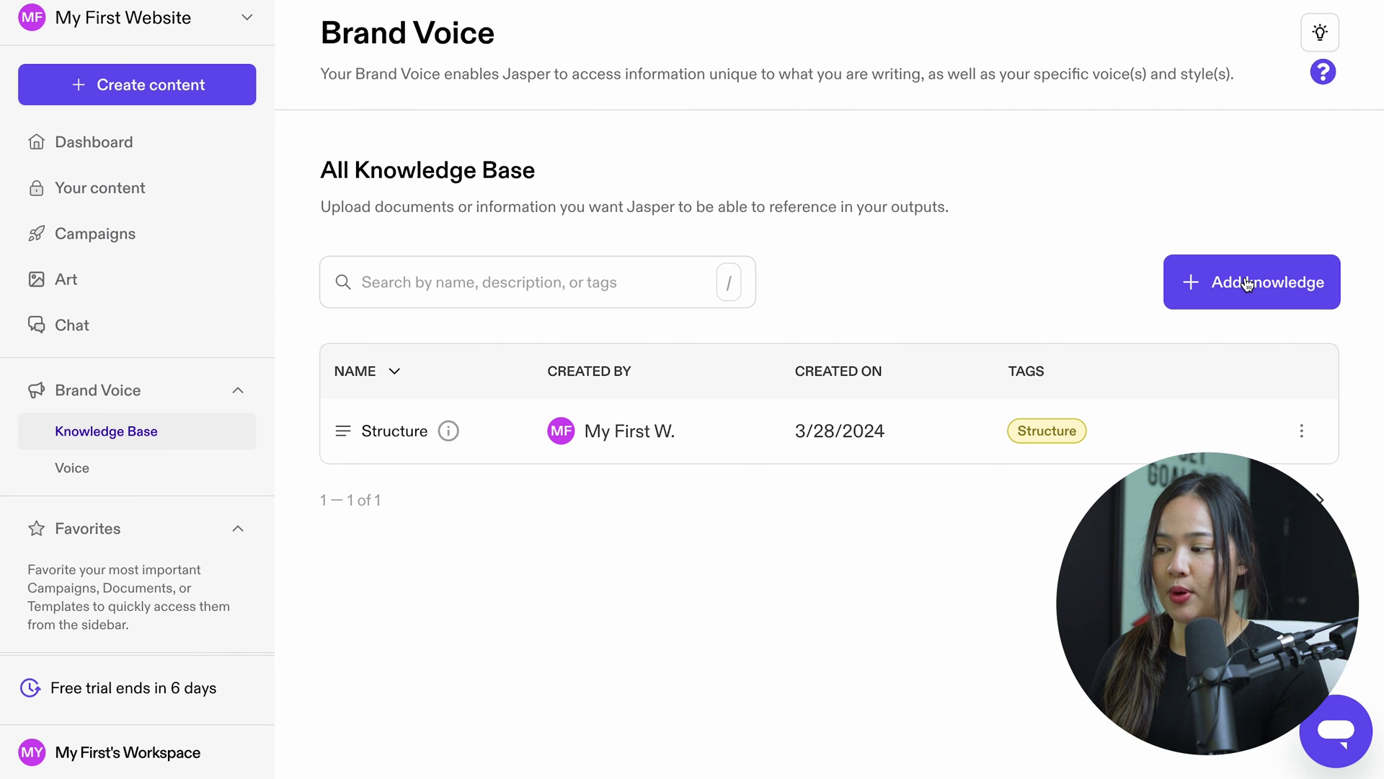
{"action": "left_click", "coordinate": [1247, 283]}
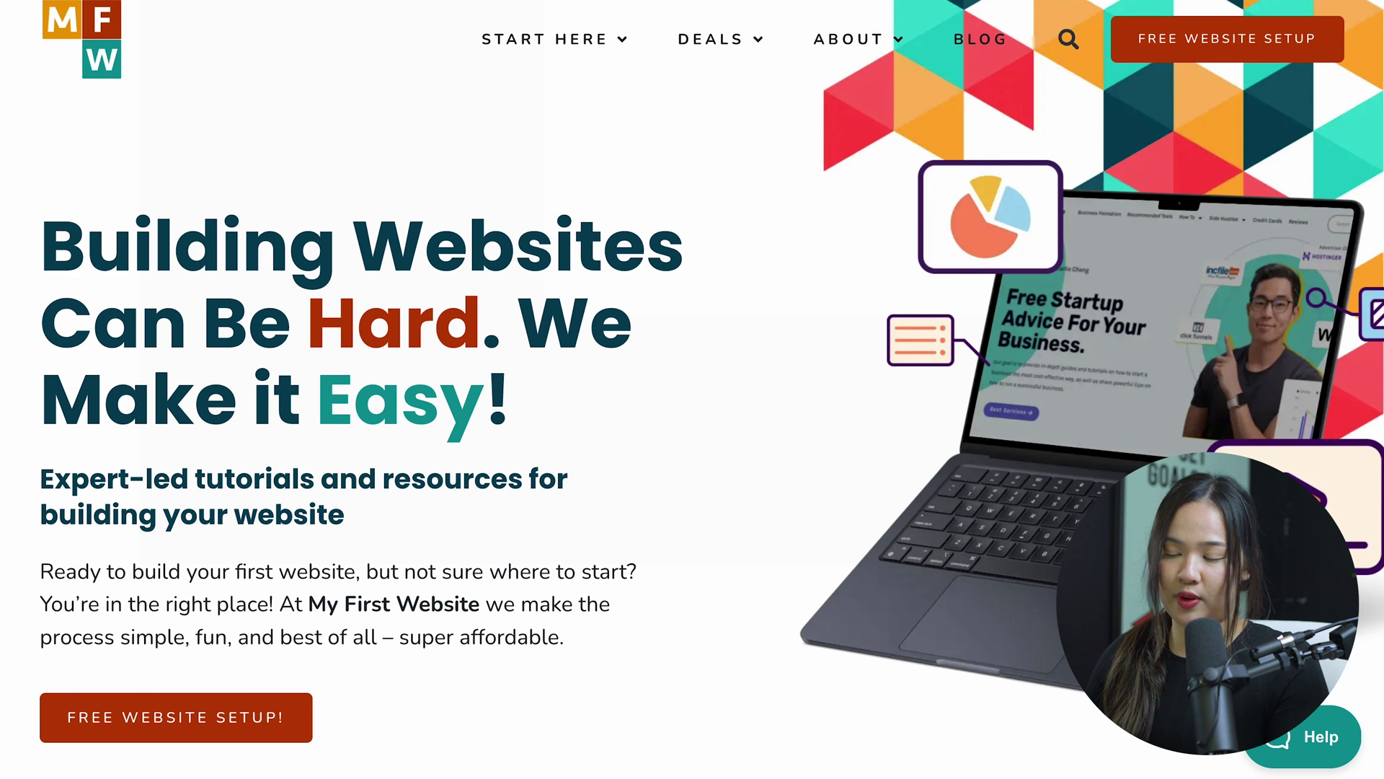
{"action": "mouse_move", "coordinate": [845, 41]}
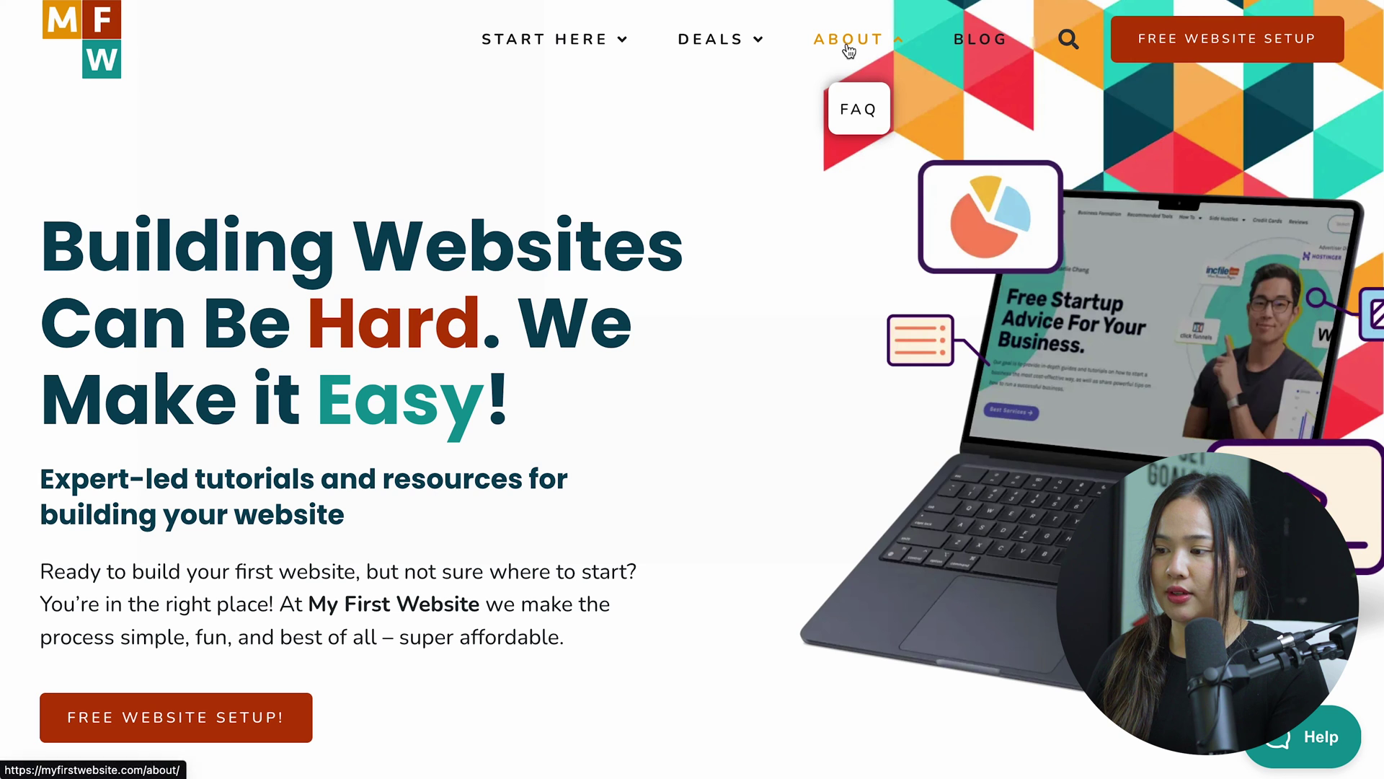
{"action": "left_click", "coordinate": [862, 111]}
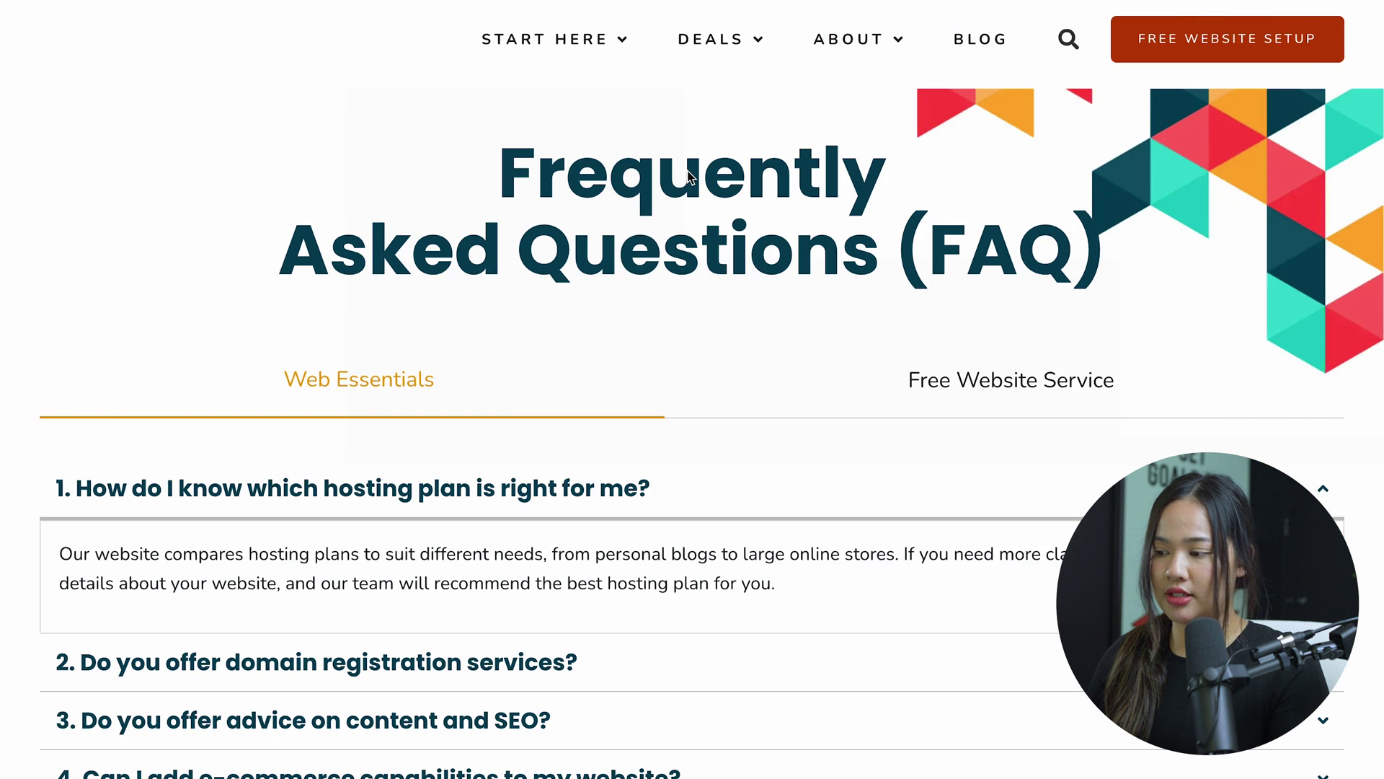
{"action": "scroll", "coordinate": [692, 390], "scroll_direction": "down", "scroll_amount": 3}
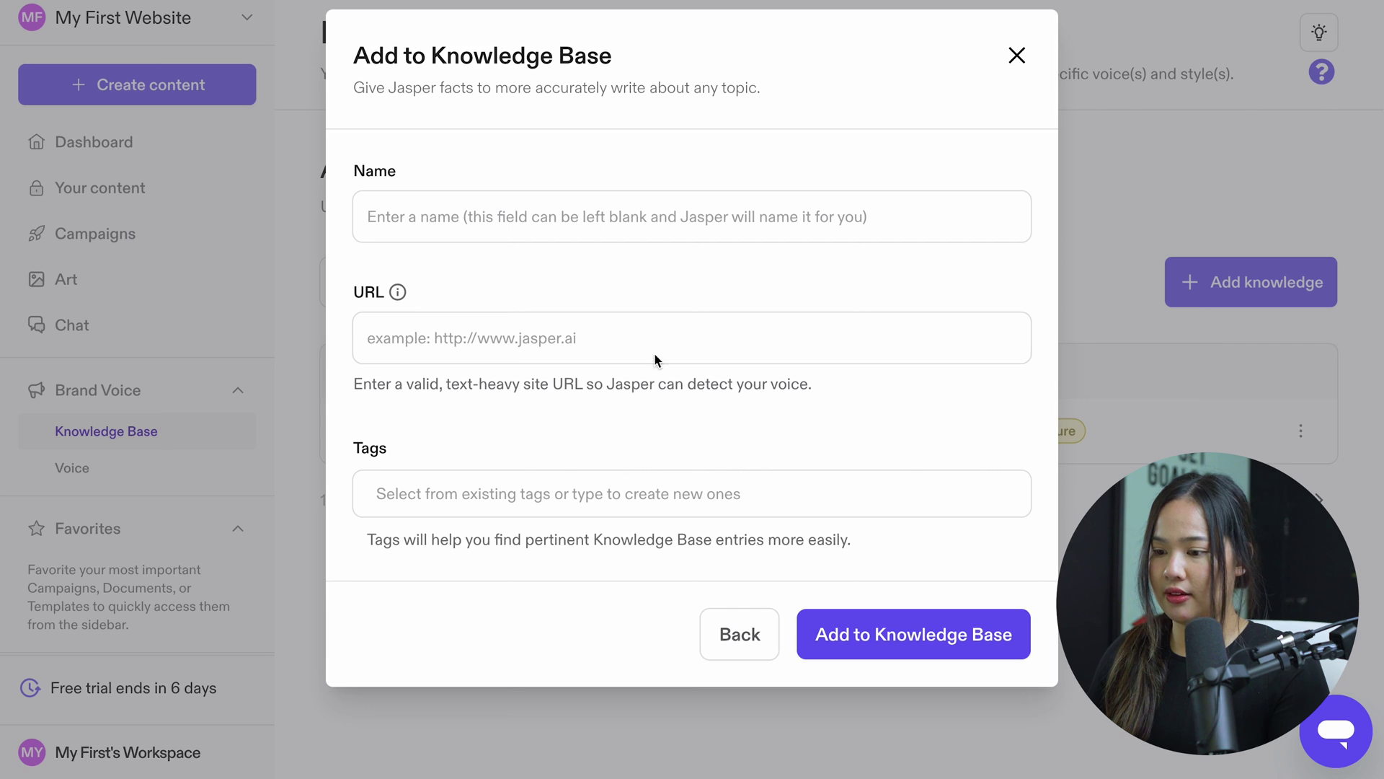
{"action": "left_click", "coordinate": [584, 343]}
{"action": "type", "text": "https://myfirstwebsite.com/faq/"}
{"action": "key", "text": "shift+Tab"}
{"action": "type", "text": "FAQ - My Fe"}
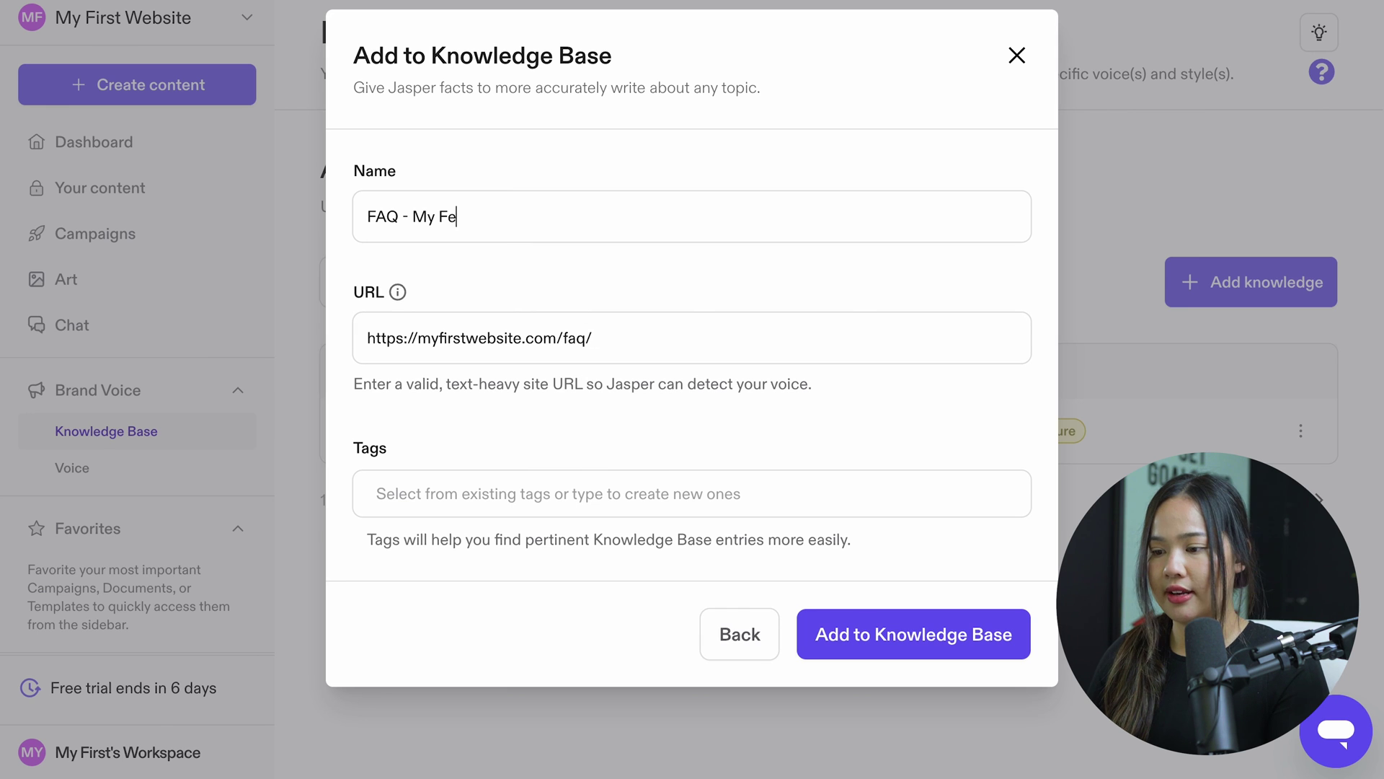
{"action": "key", "text": "BackSpace"}
{"action": "type", "text": "irst W"}
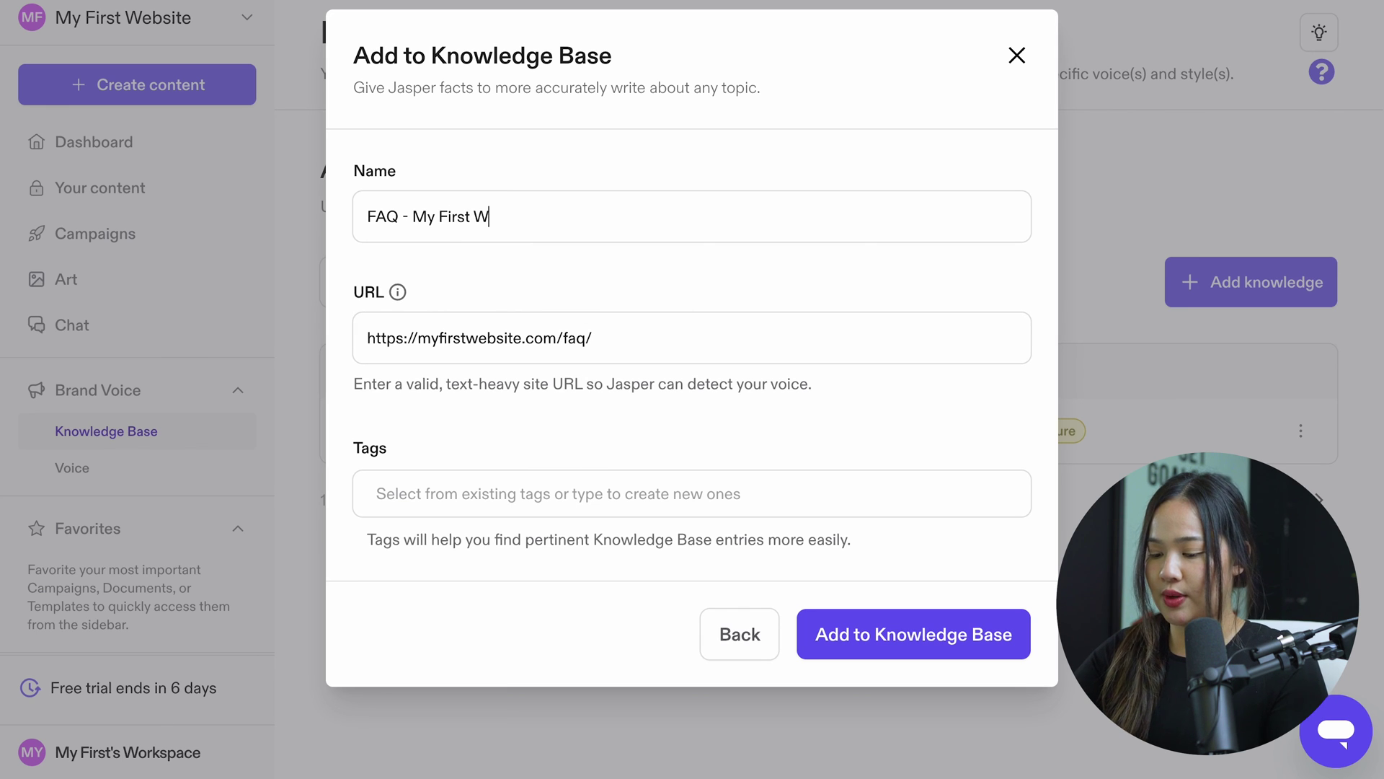
{"action": "type", "text": "ebsite"}
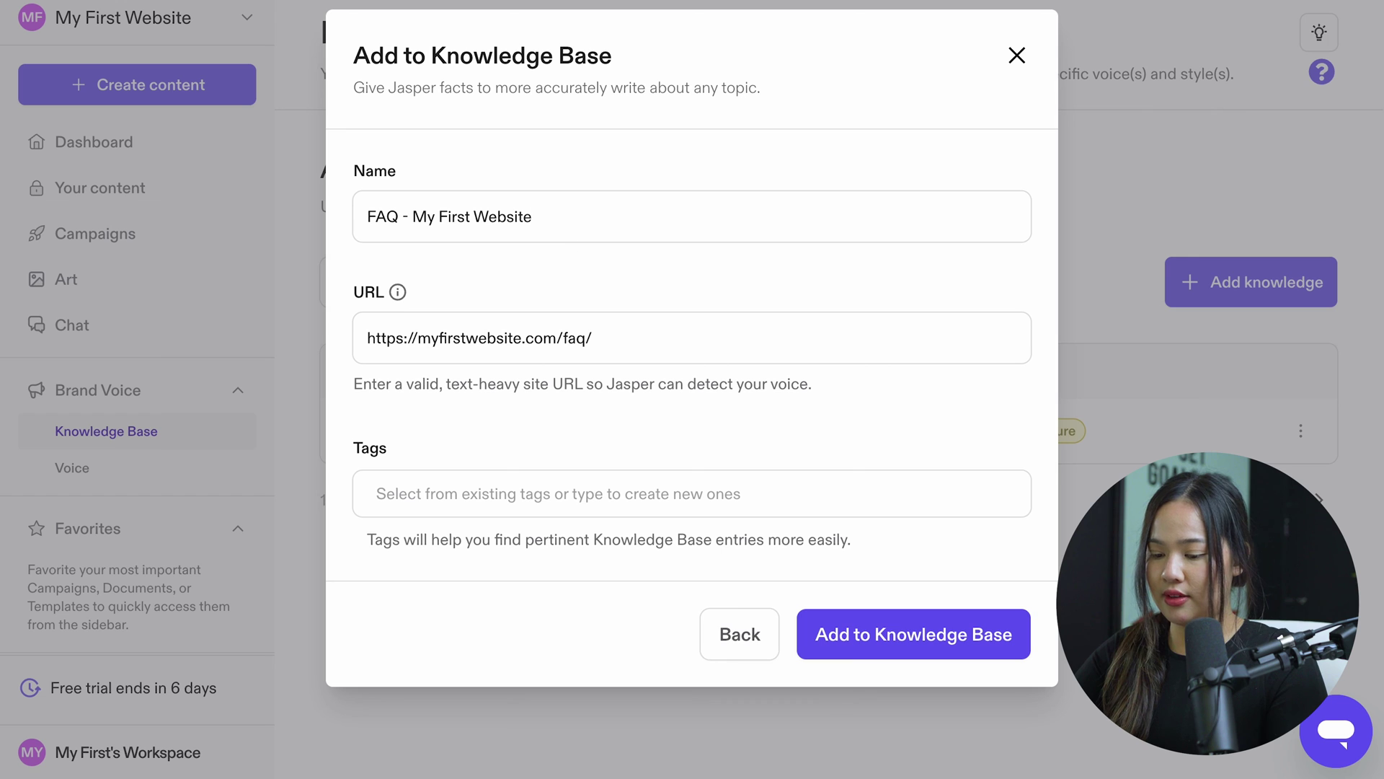
Tag the FAQ - My First Website entry Company Information and add it to the Knowledge Base.
{"action": "left_click", "coordinate": [596, 501]}
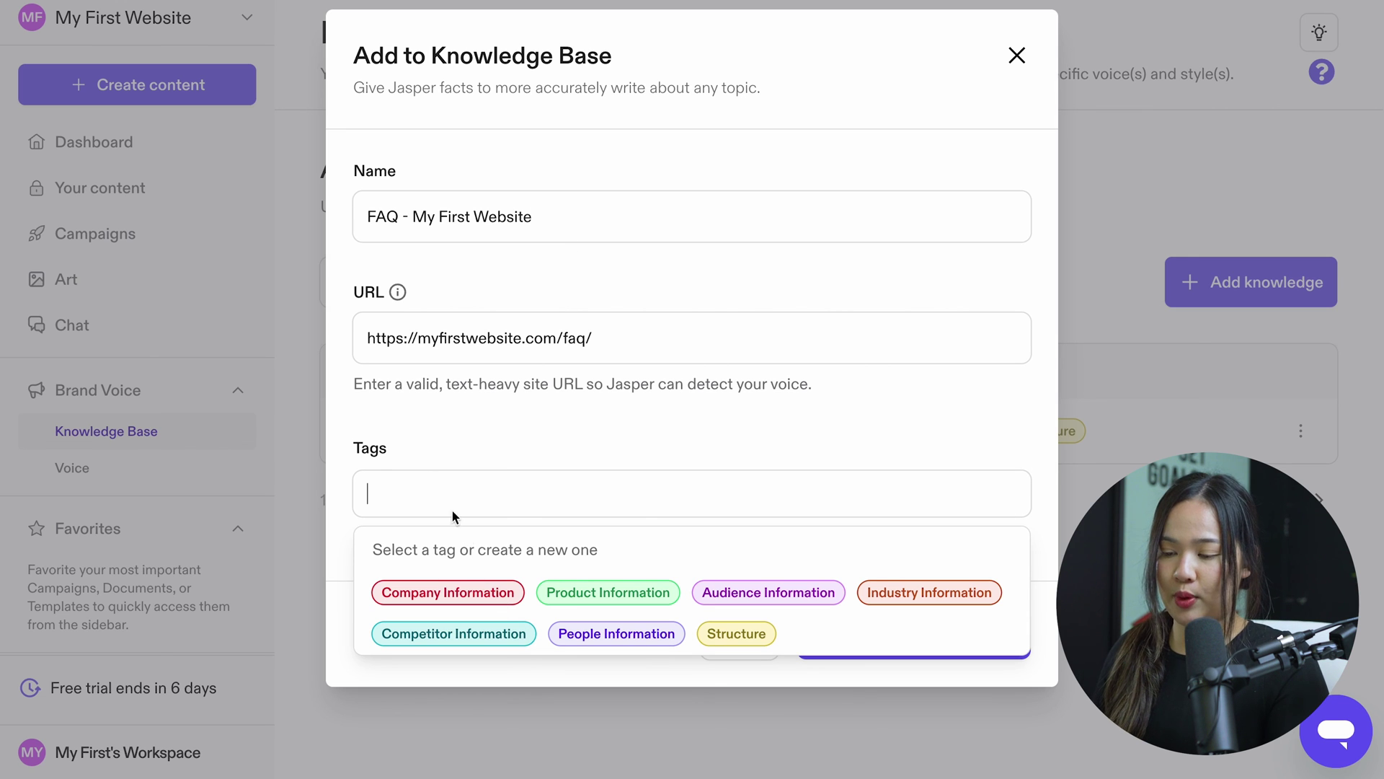
{"action": "left_click", "coordinate": [443, 599]}
{"action": "left_click", "coordinate": [879, 633]}
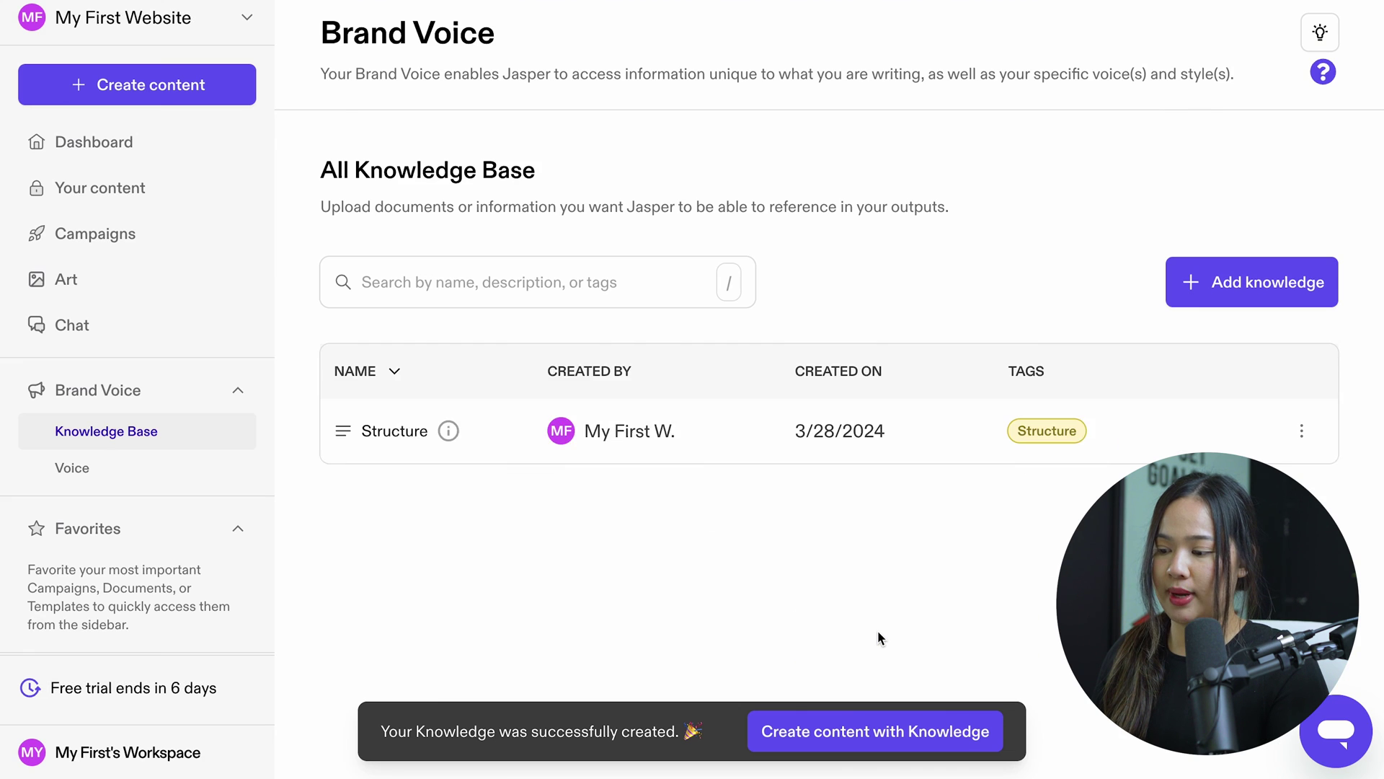
{"action": "left_click", "coordinate": [1252, 281]}
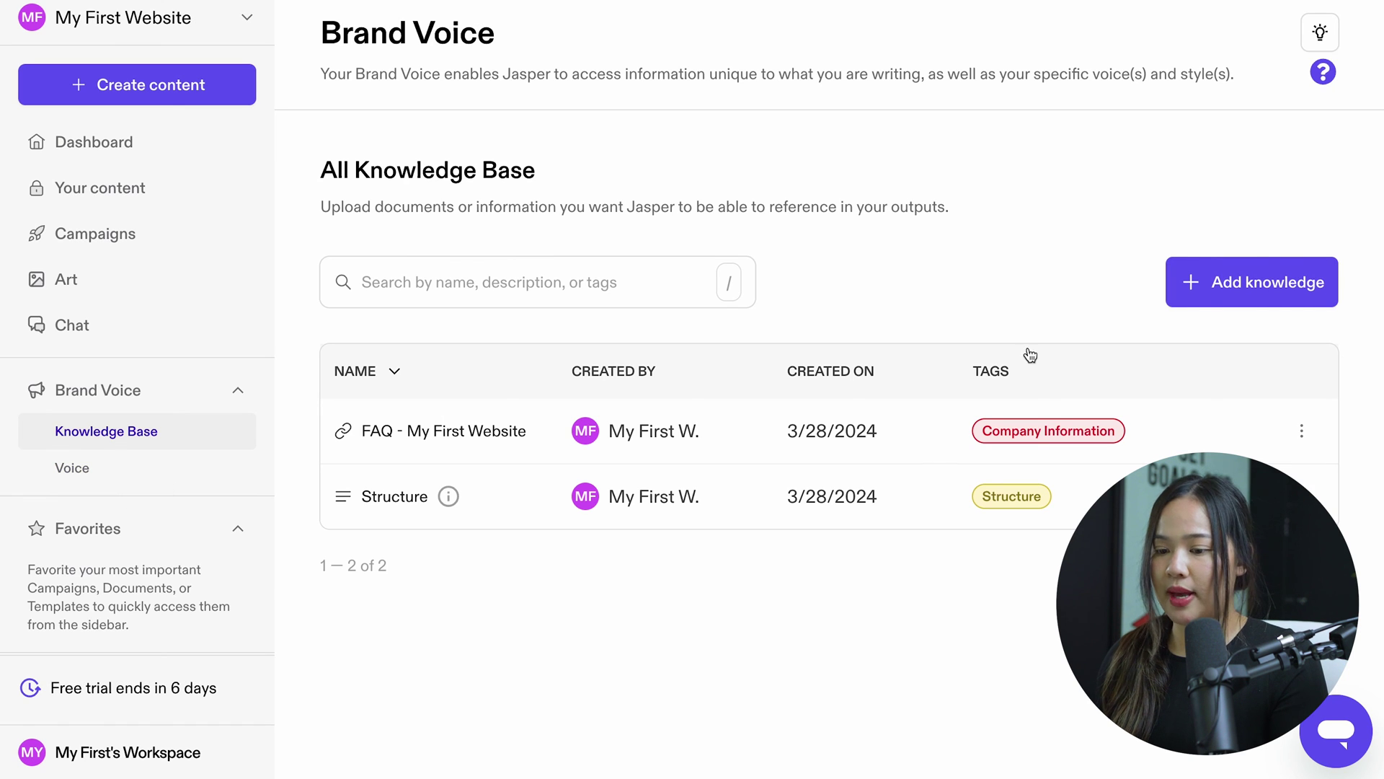
{"action": "left_click", "coordinate": [1269, 282]}
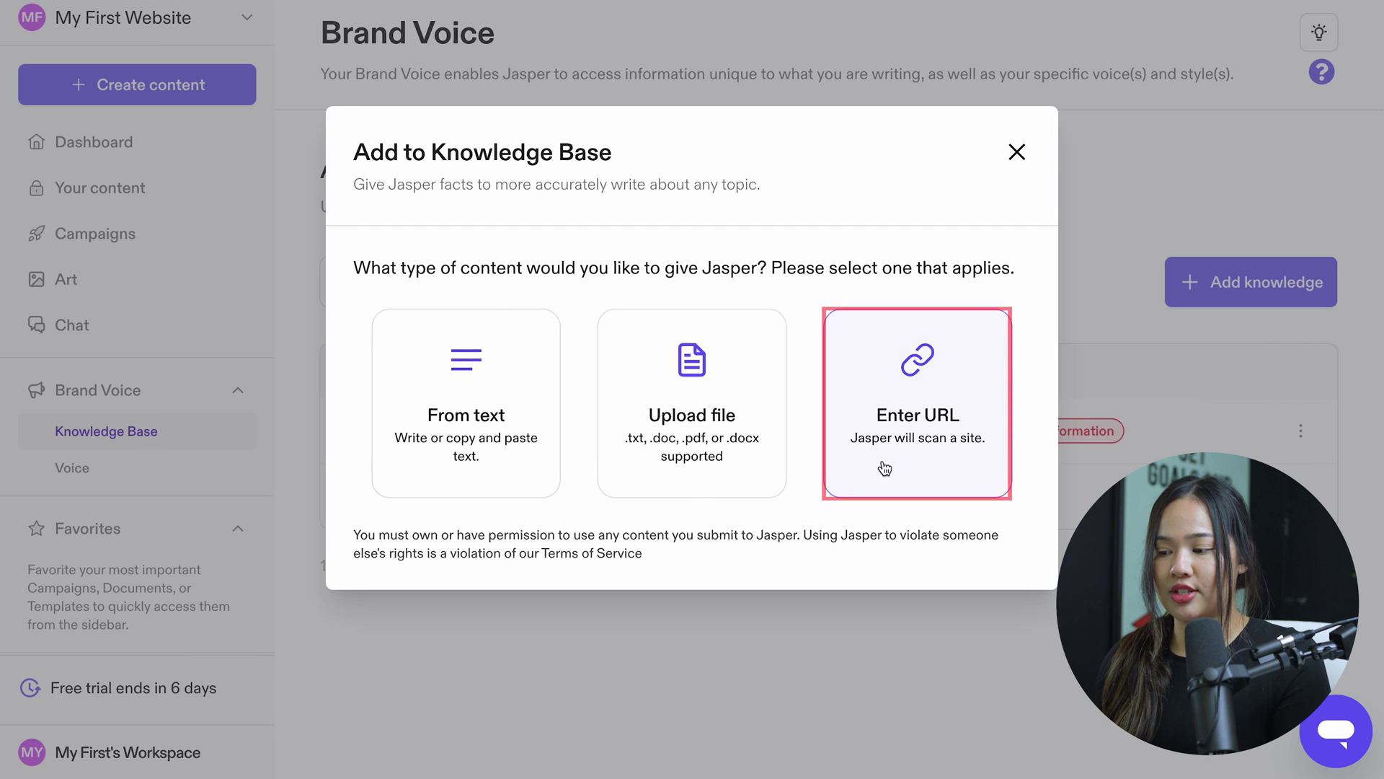
{"action": "left_click", "coordinate": [1017, 152]}
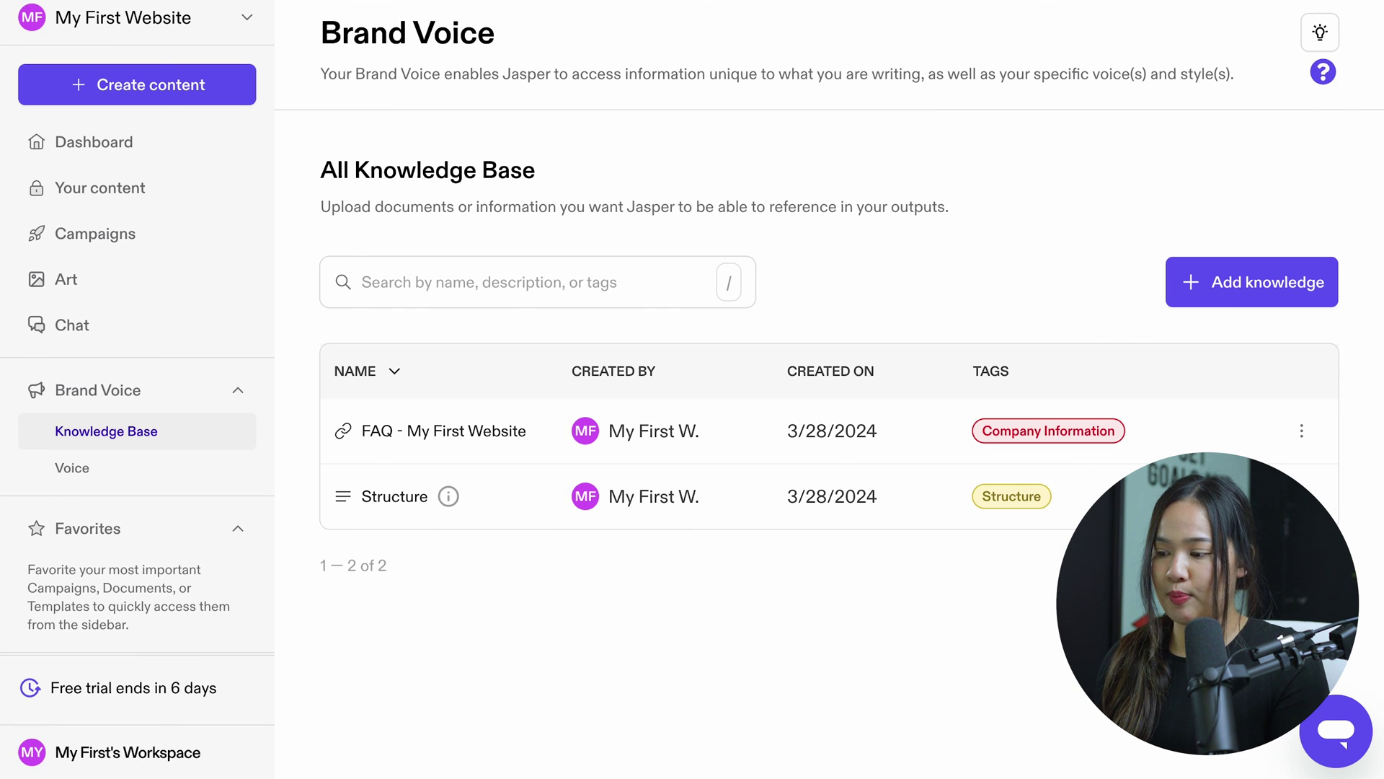